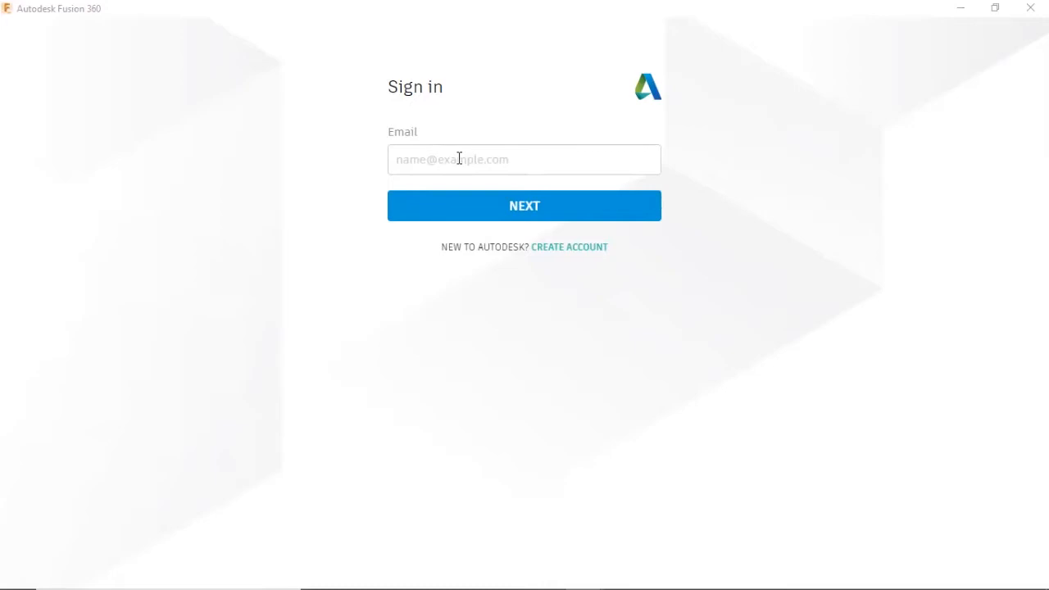
# Step: Enter the Autodesk account e-mail, then the password, to sign in
pyautogui.click(459, 158)
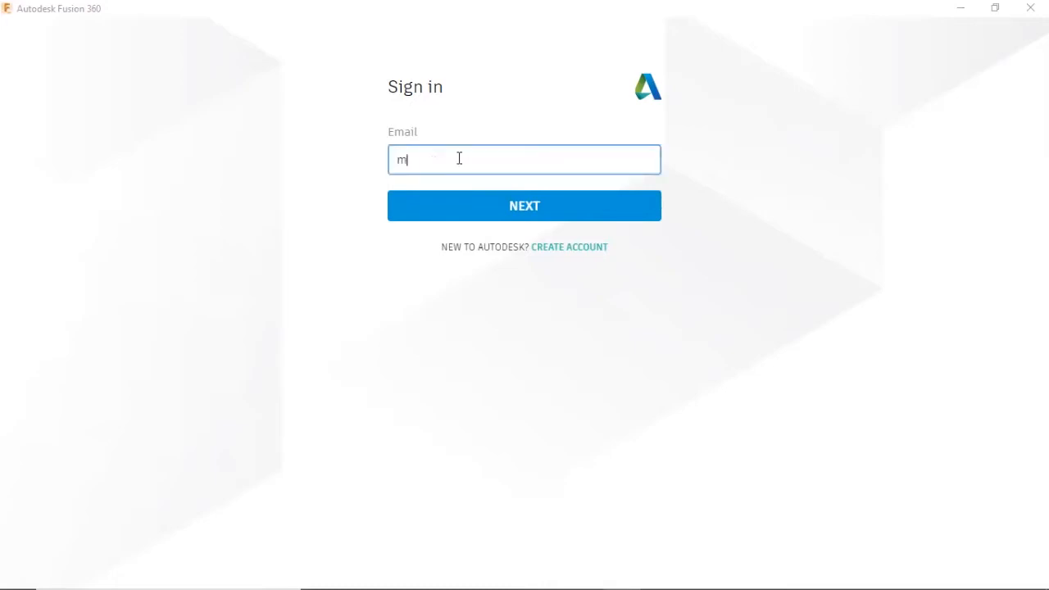
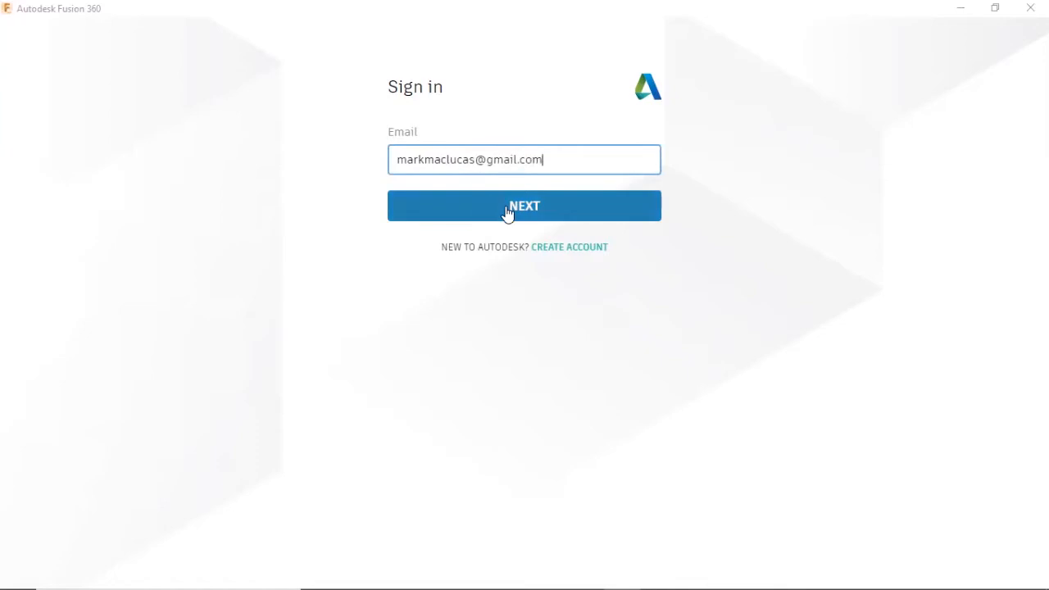
pyautogui.click(508, 211)
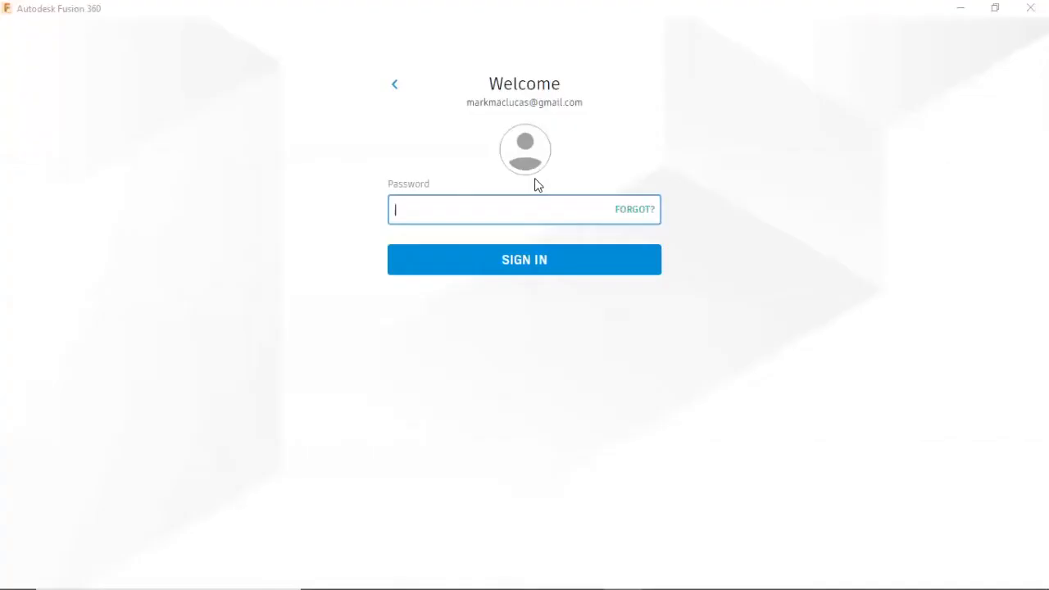
pyautogui.write('**')
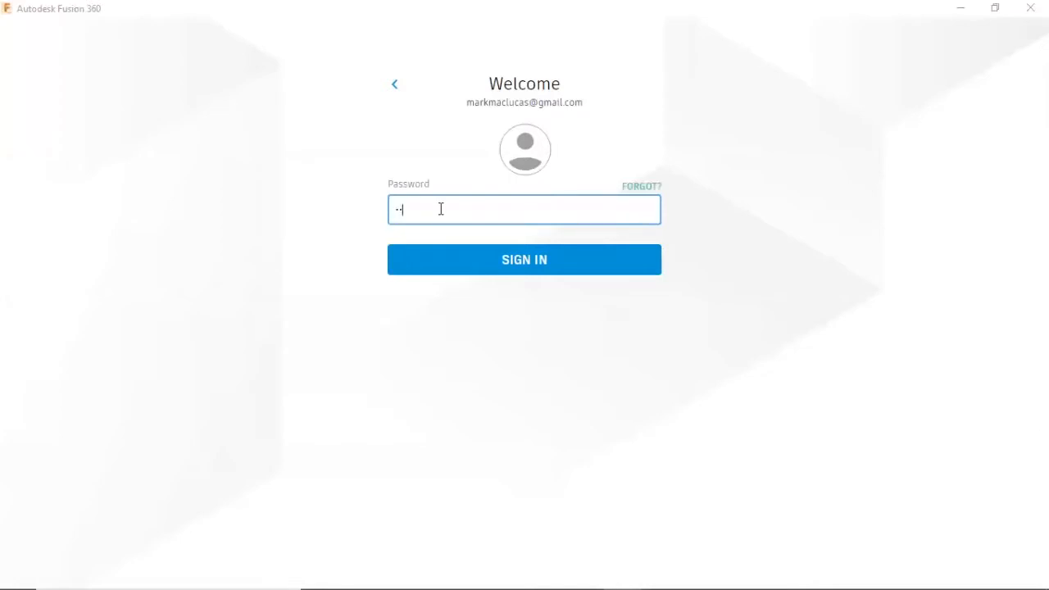
pyautogui.write('**************')
pyautogui.click(528, 269)
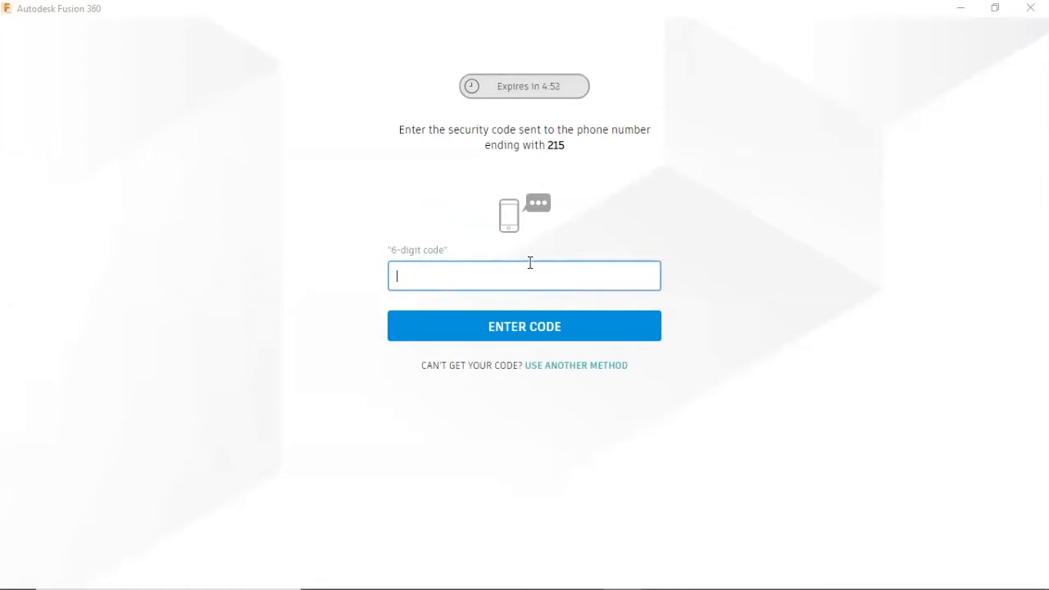
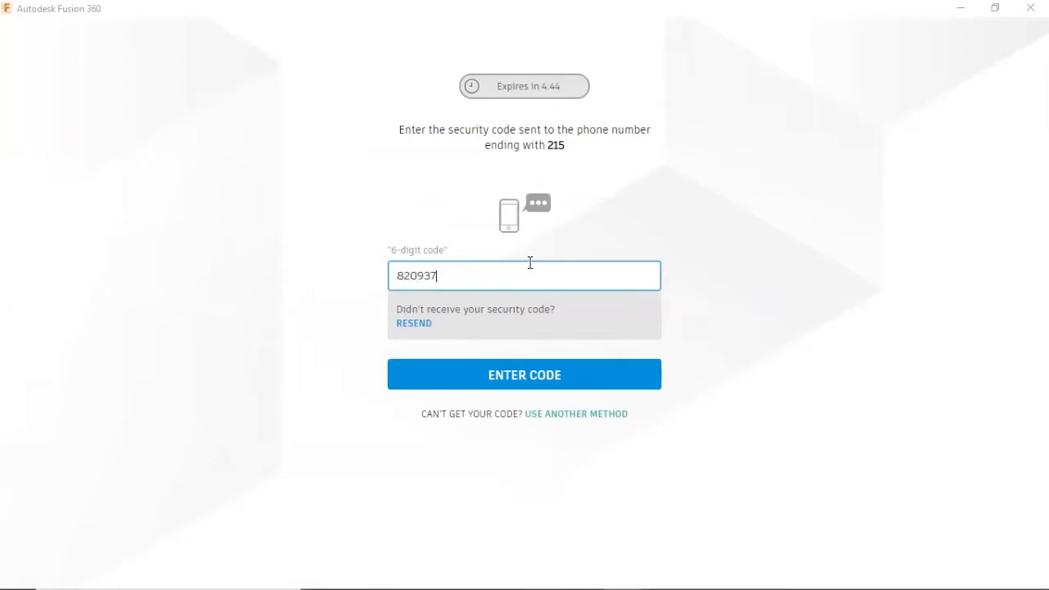
# Step: Submit the 6-digit SMS security code to complete the Autodesk sign-in
pyautogui.press('Return')
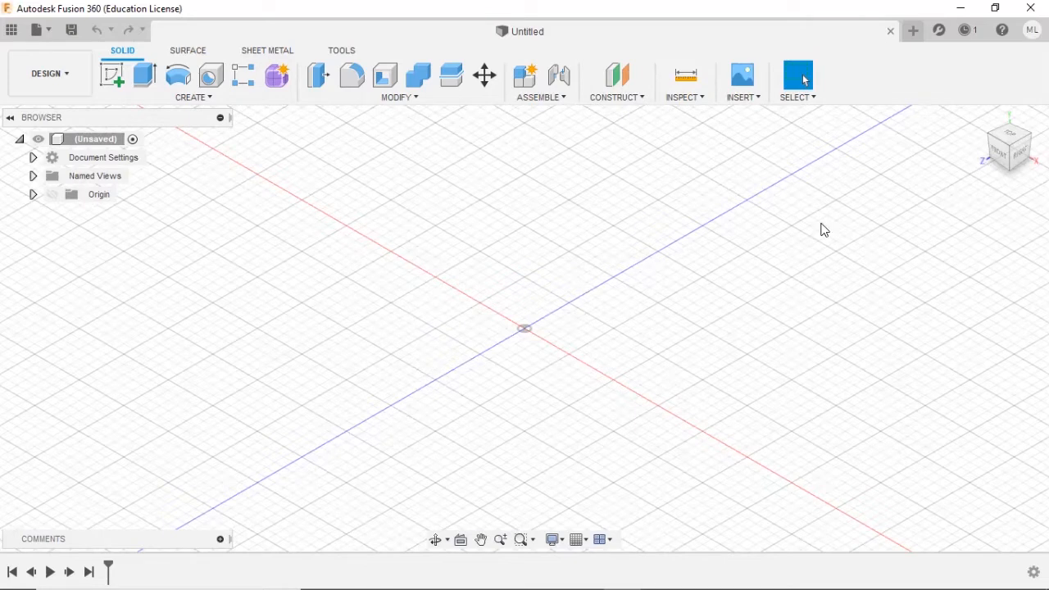
pyautogui.moveTo(999, 118)
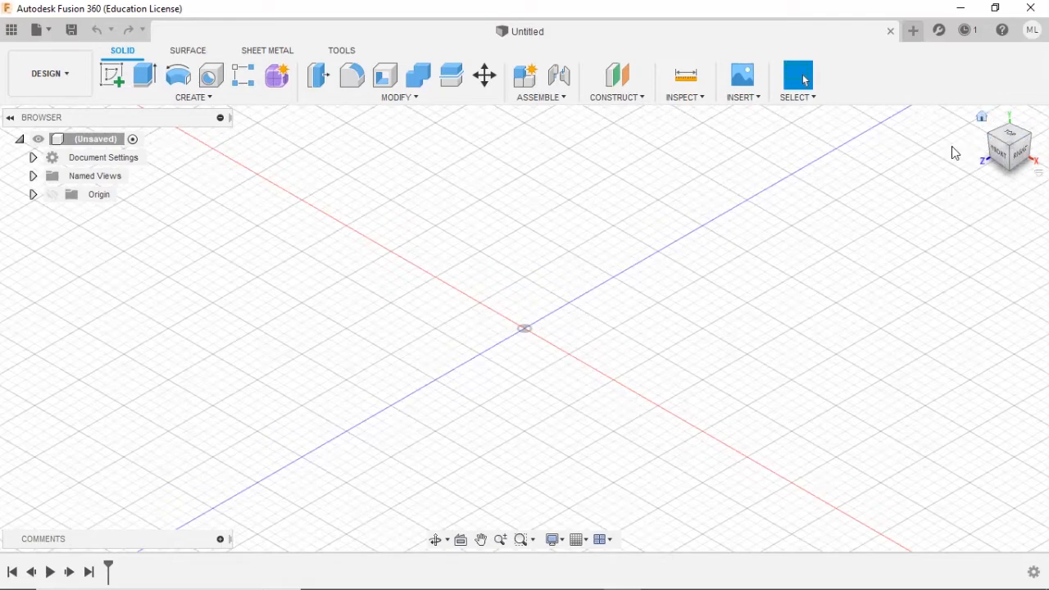
pyautogui.click(1017, 142)
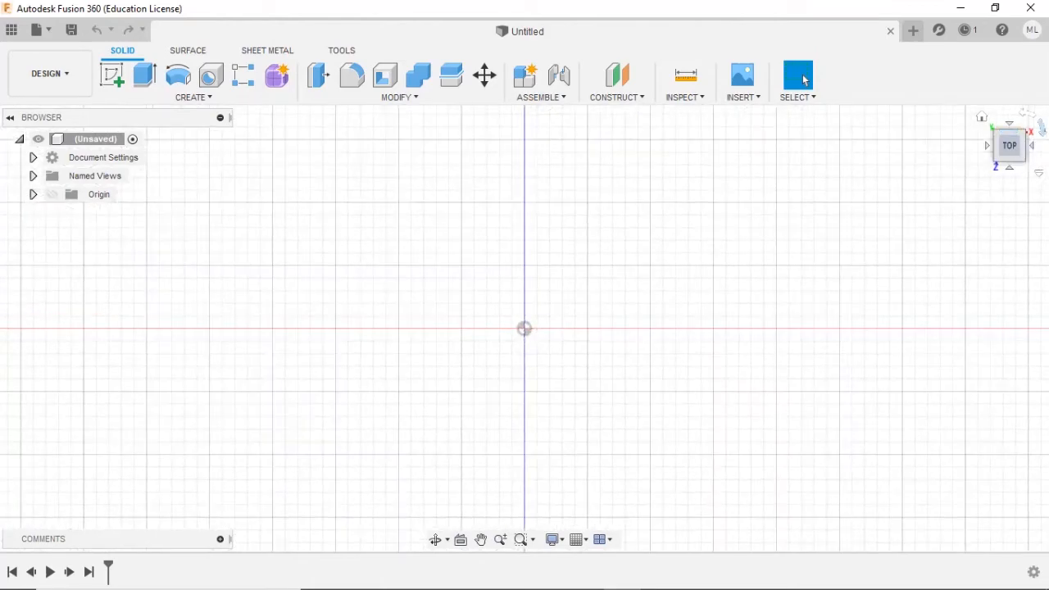
pyautogui.click(981, 117)
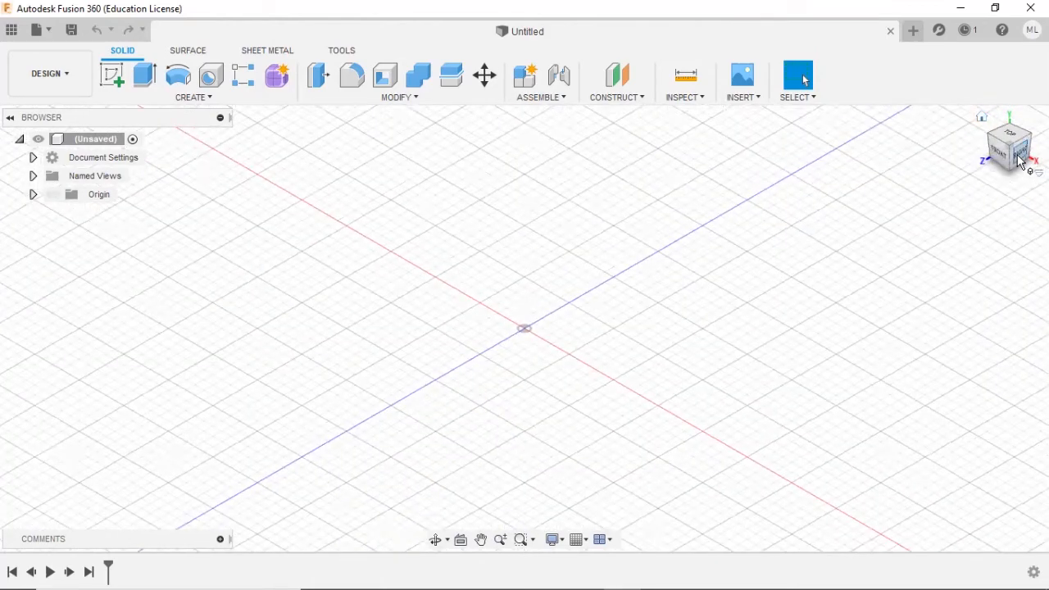
pyautogui.click(1021, 162)
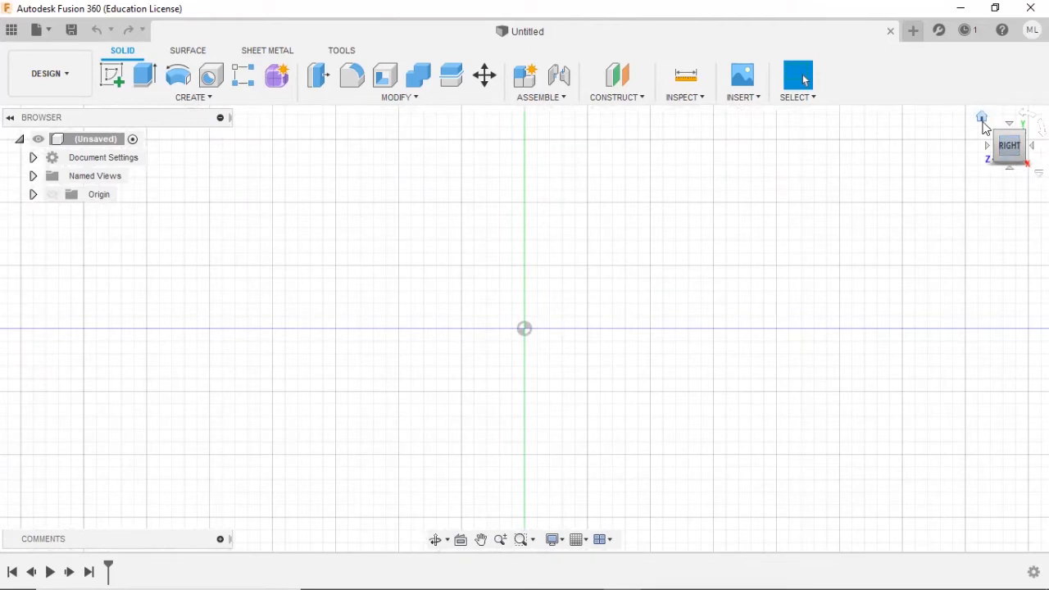
pyautogui.click(982, 119)
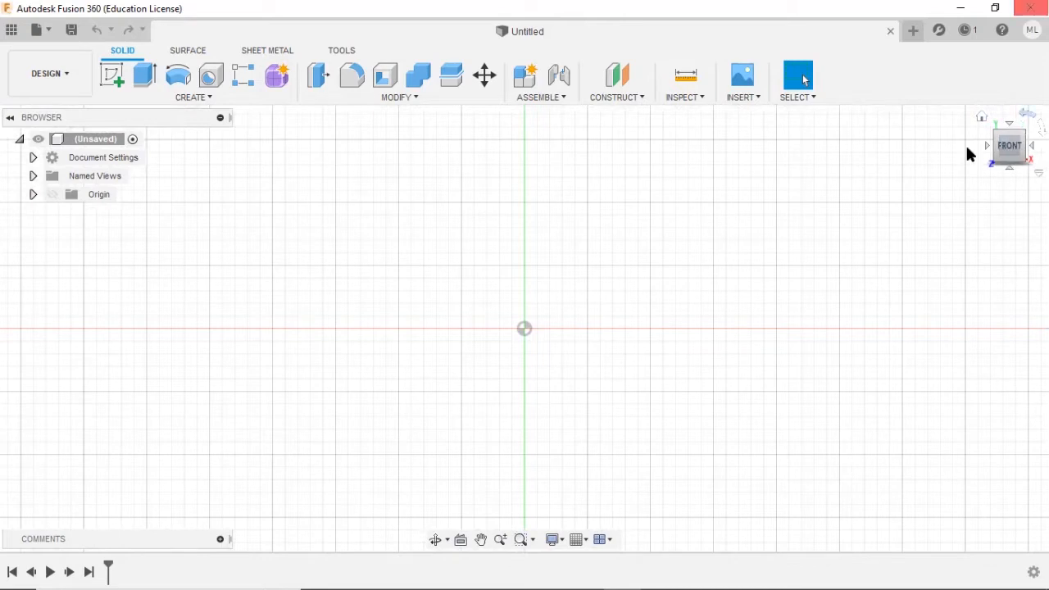
pyautogui.click(981, 118)
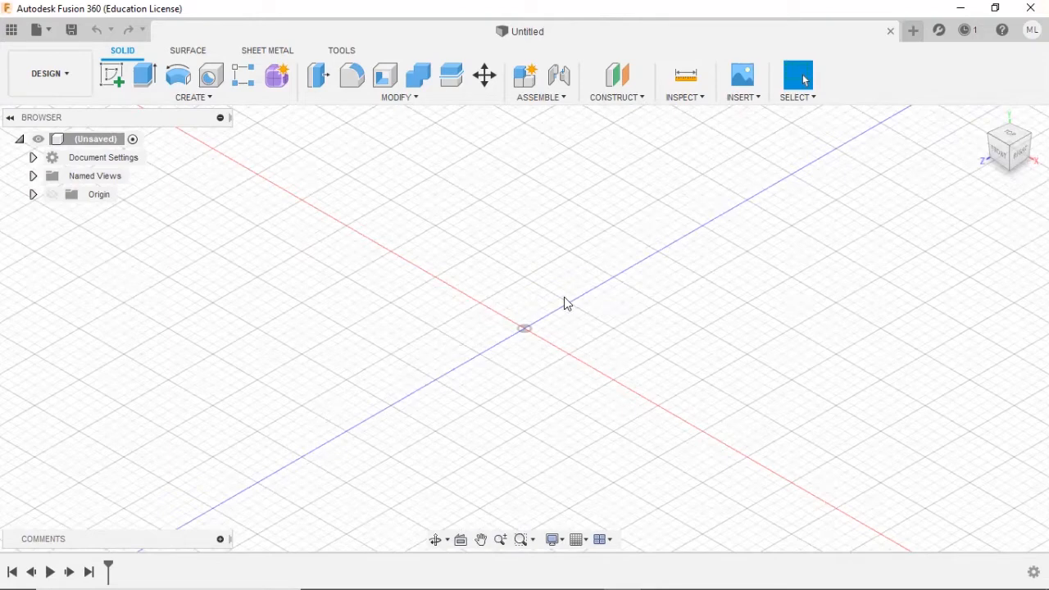
# Step: Open the Gear Sample design from the activities project through File > Open
pyautogui.click(46, 31)
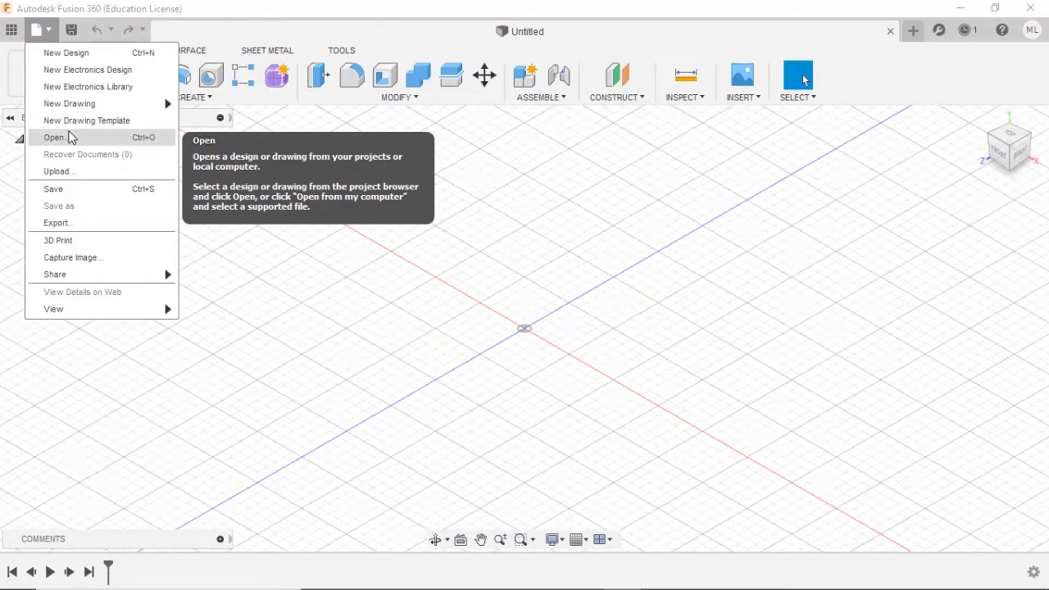
pyautogui.click(71, 137)
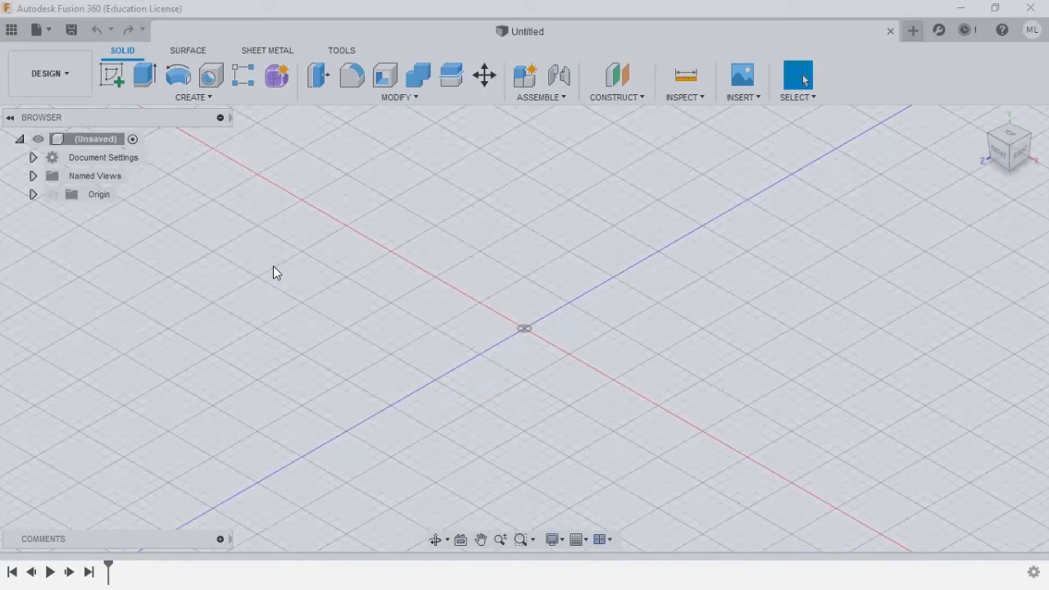
pyautogui.hotkey('ctrl', 'o')
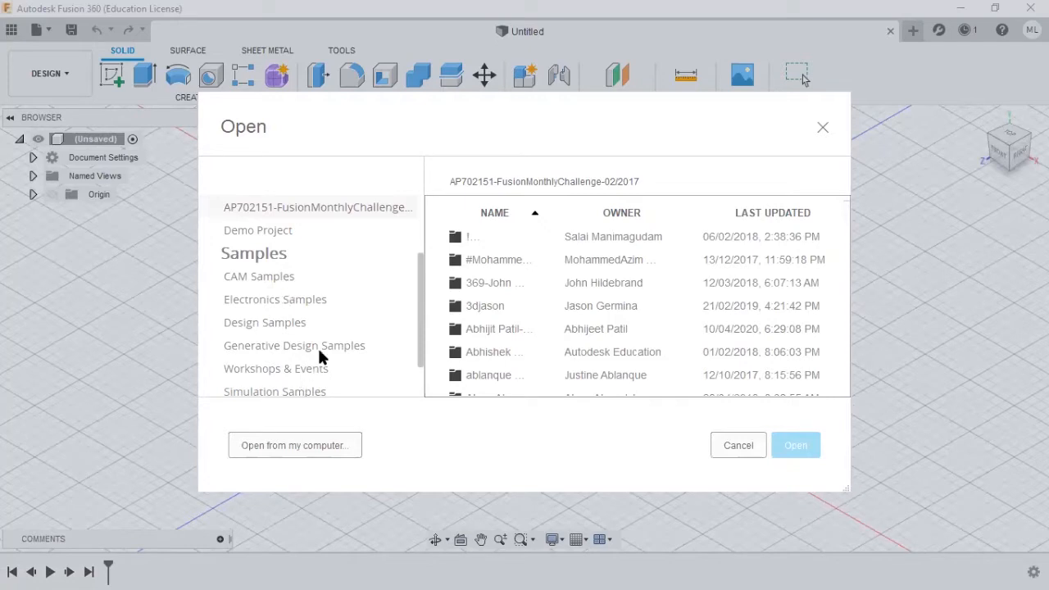
pyautogui.scroll(-1, 287, 371)
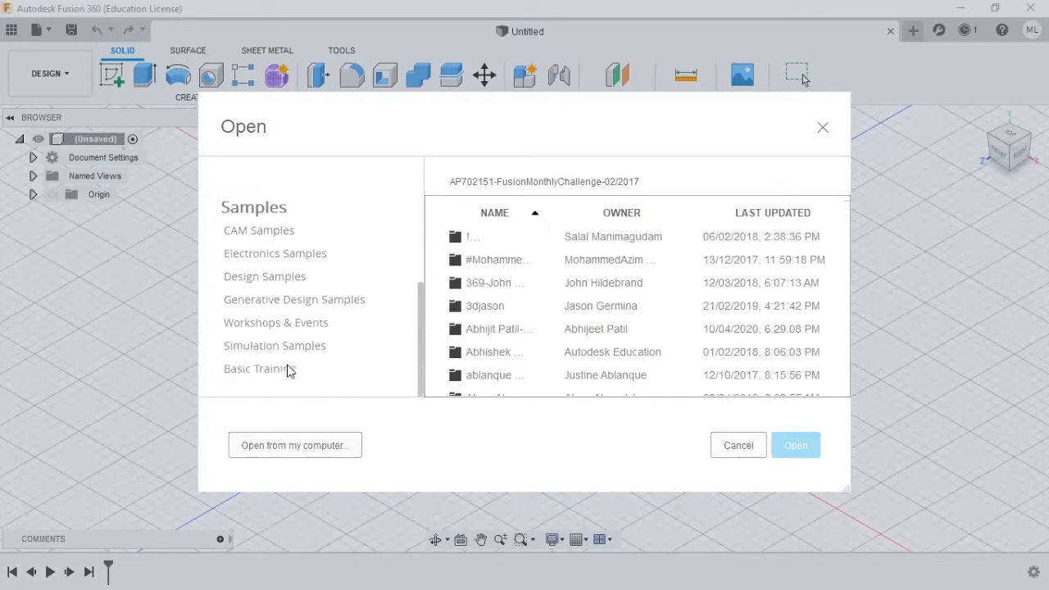
pyautogui.scroll(3, 286, 371)
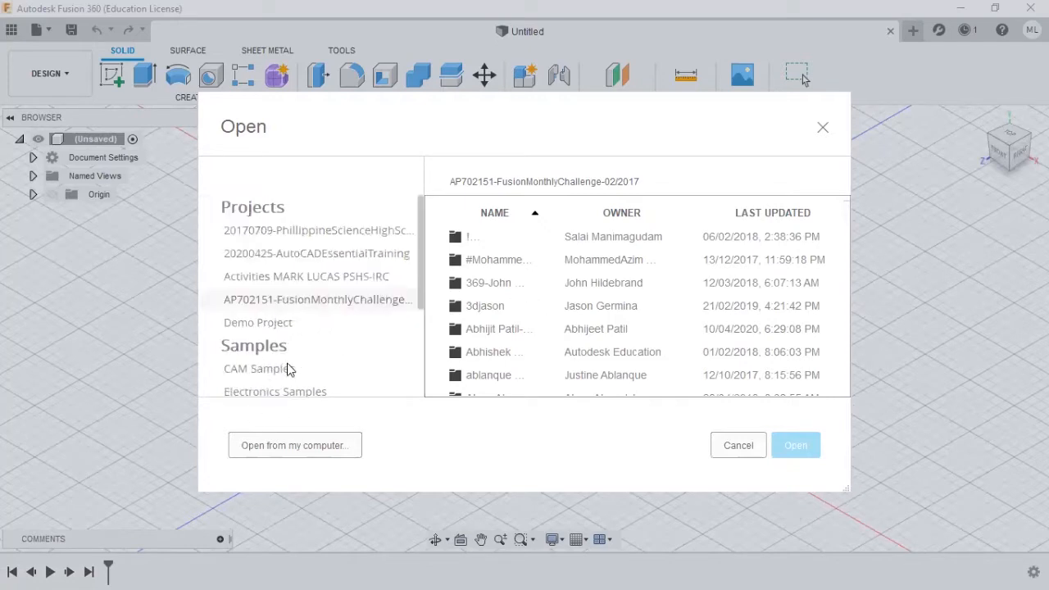
pyautogui.click(313, 276)
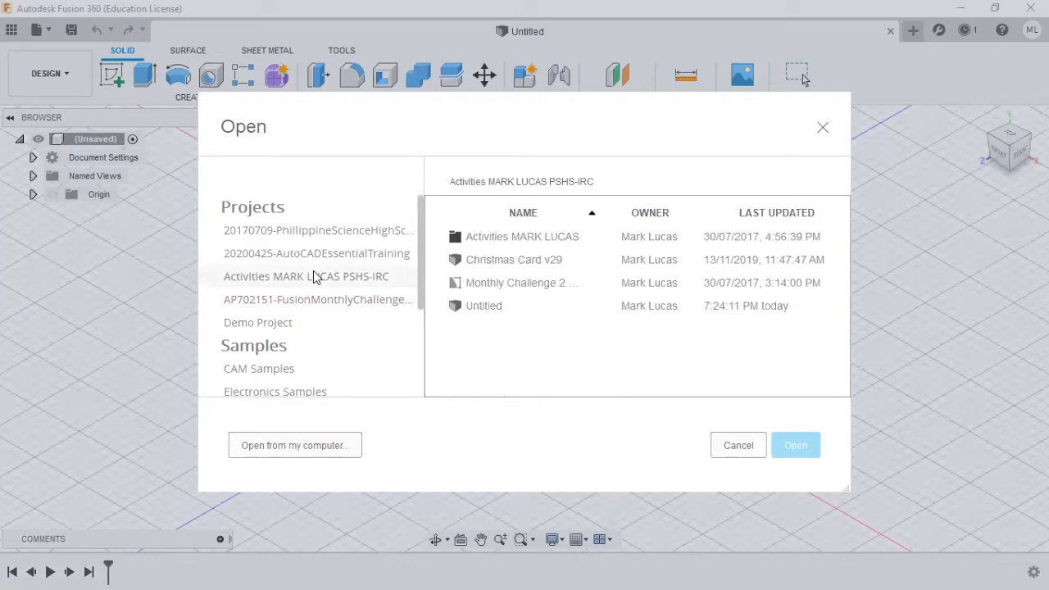
pyautogui.click(482, 309)
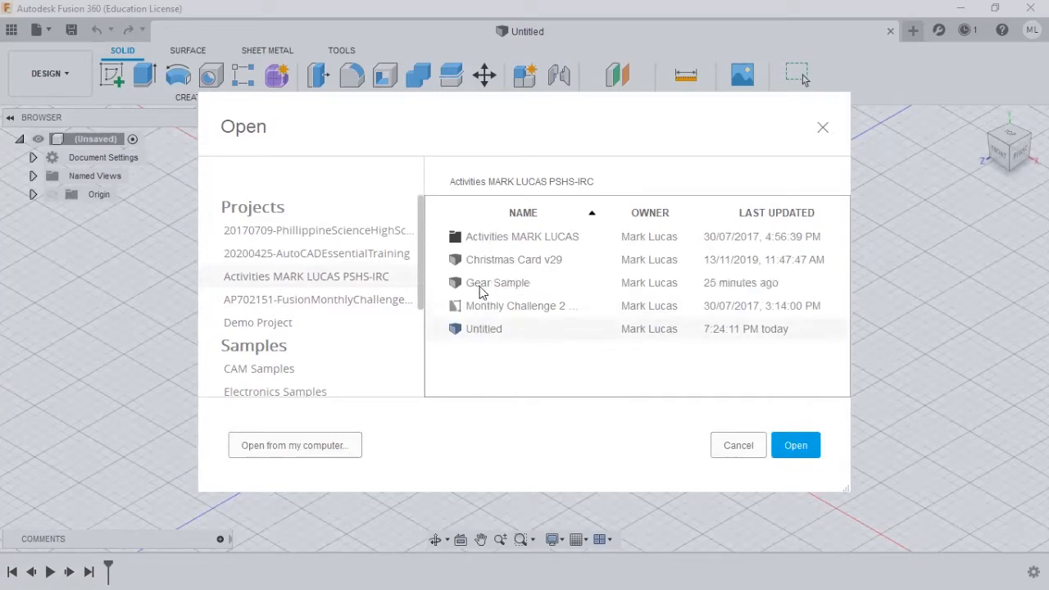
pyautogui.click(482, 290)
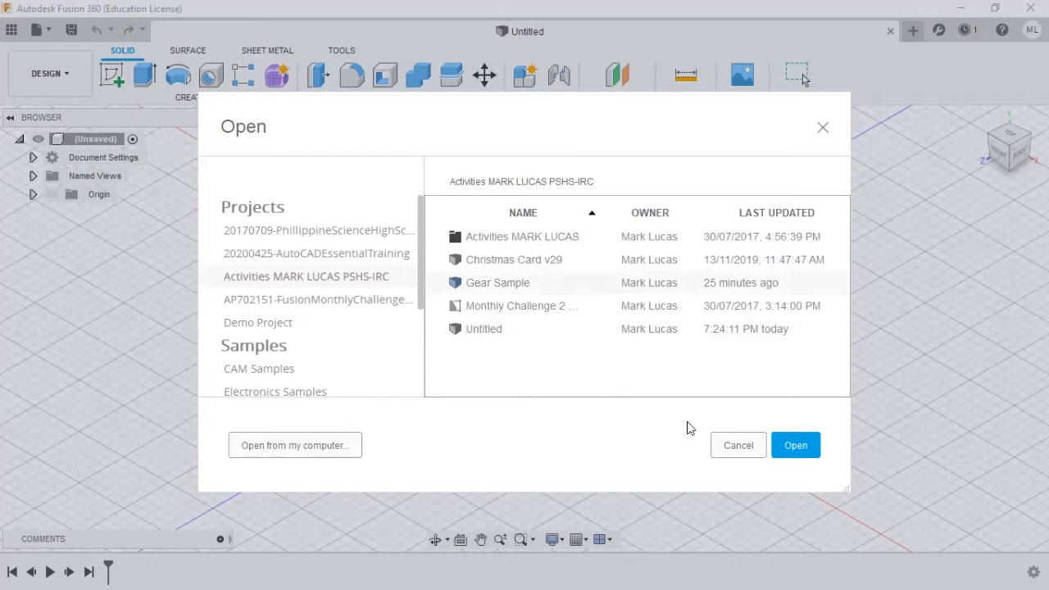
pyautogui.click(797, 448)
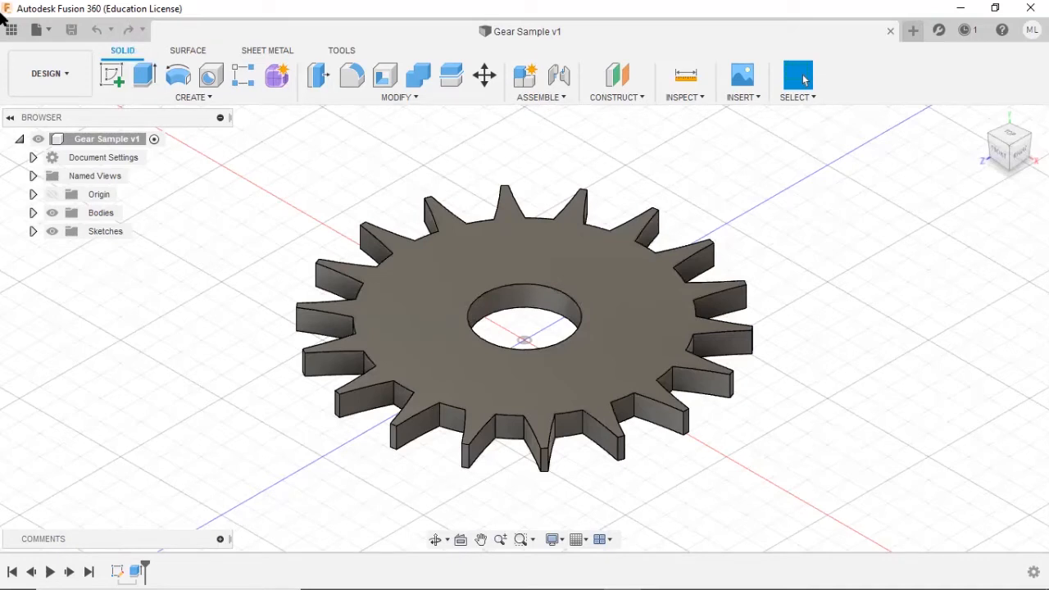
# Step: Open the File menu once the Gear Sample v1 gear has loaded
pyautogui.click(47, 32)
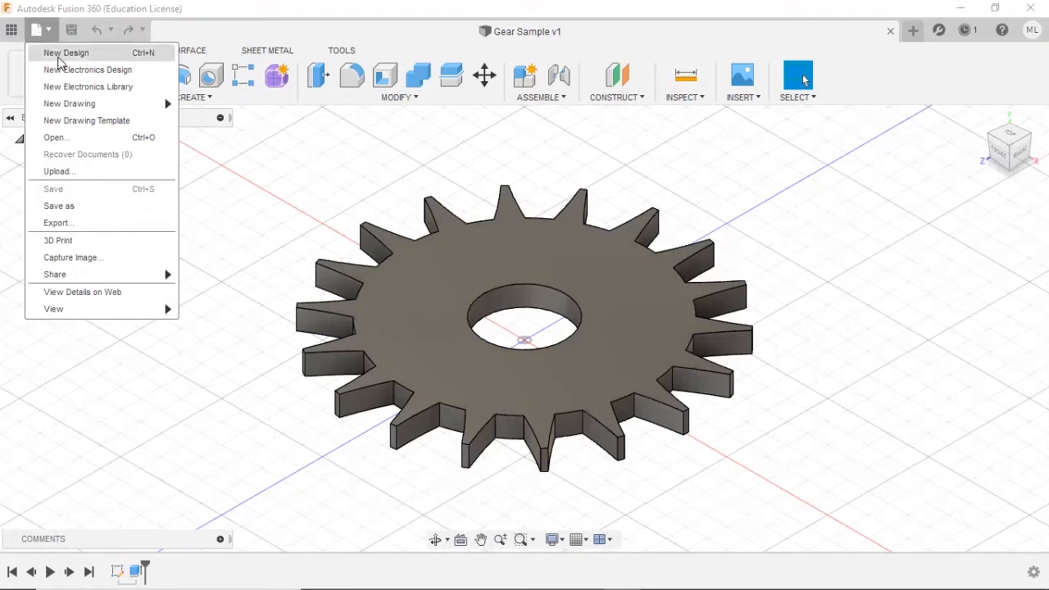
# Step: Create a new blank design and start a sketch on its root component
pyautogui.click(61, 54)
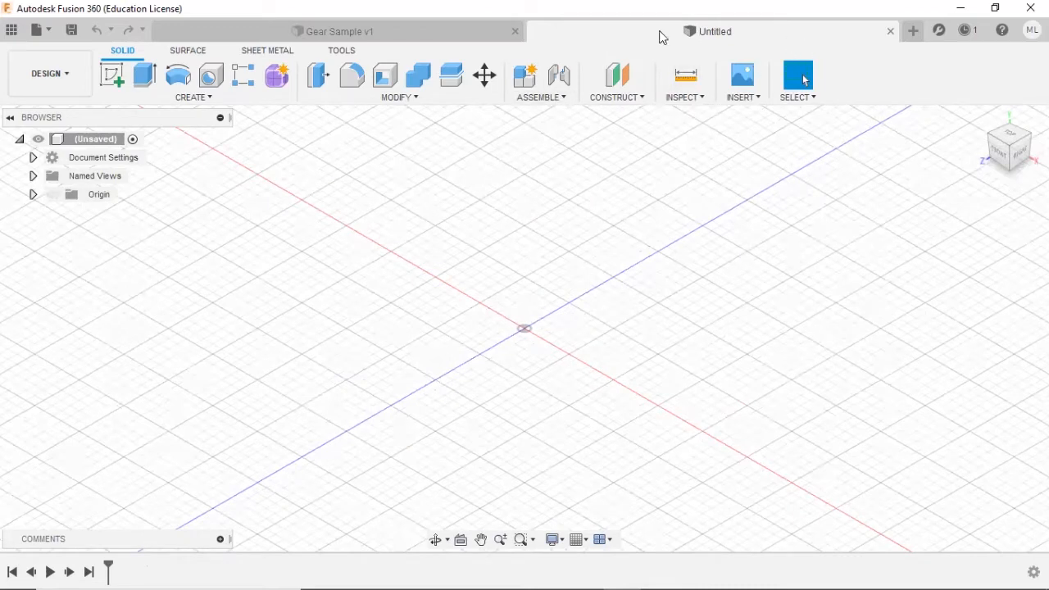
pyautogui.click(122, 140)
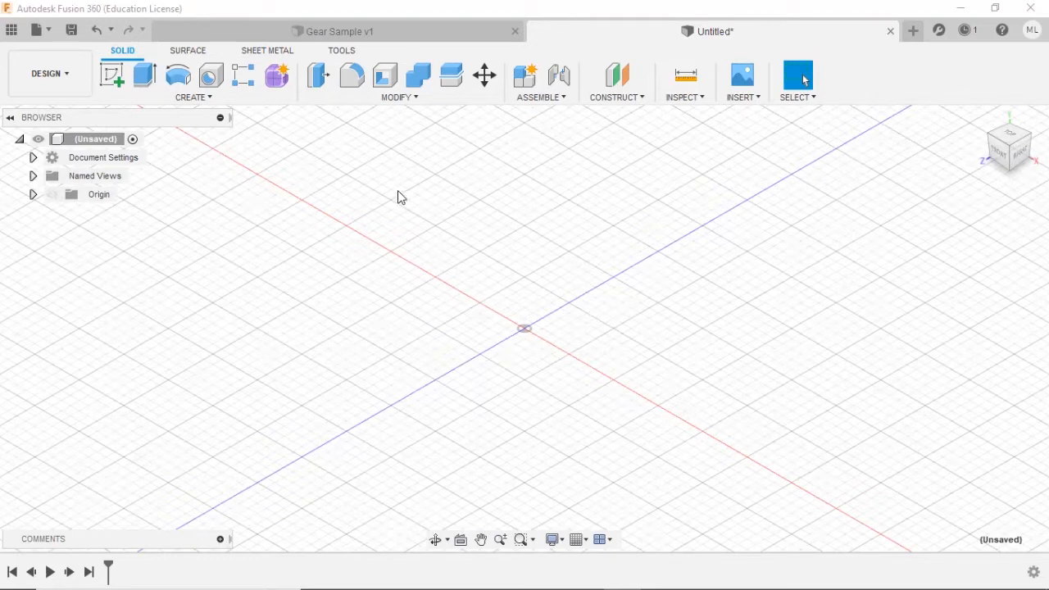
pyautogui.click(113, 77)
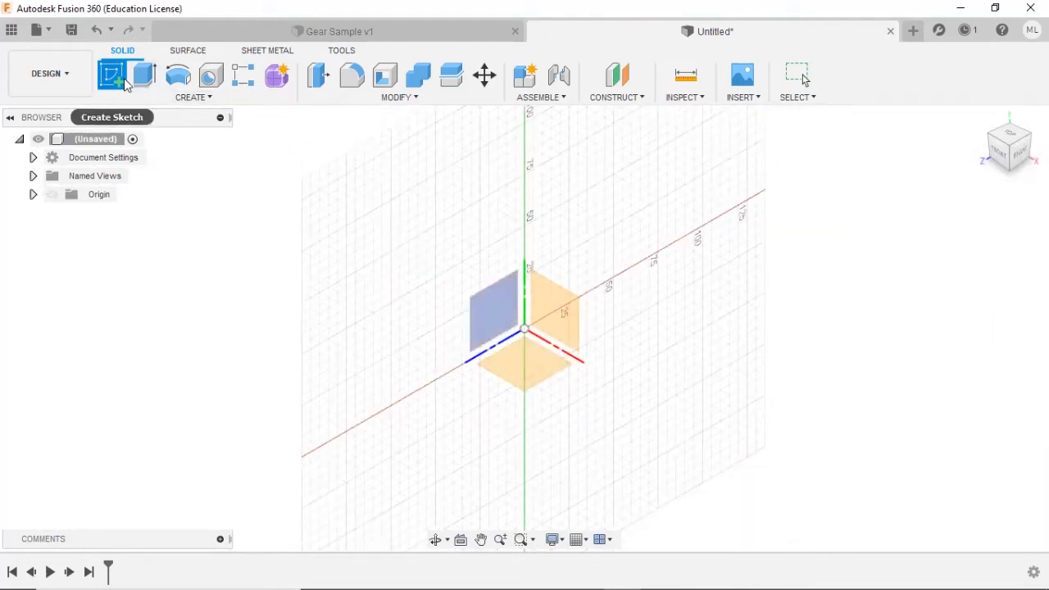
# Step: Cancel the pending sketch, leaving the Untitled design's empty origin grid
pyautogui.press('Escape')
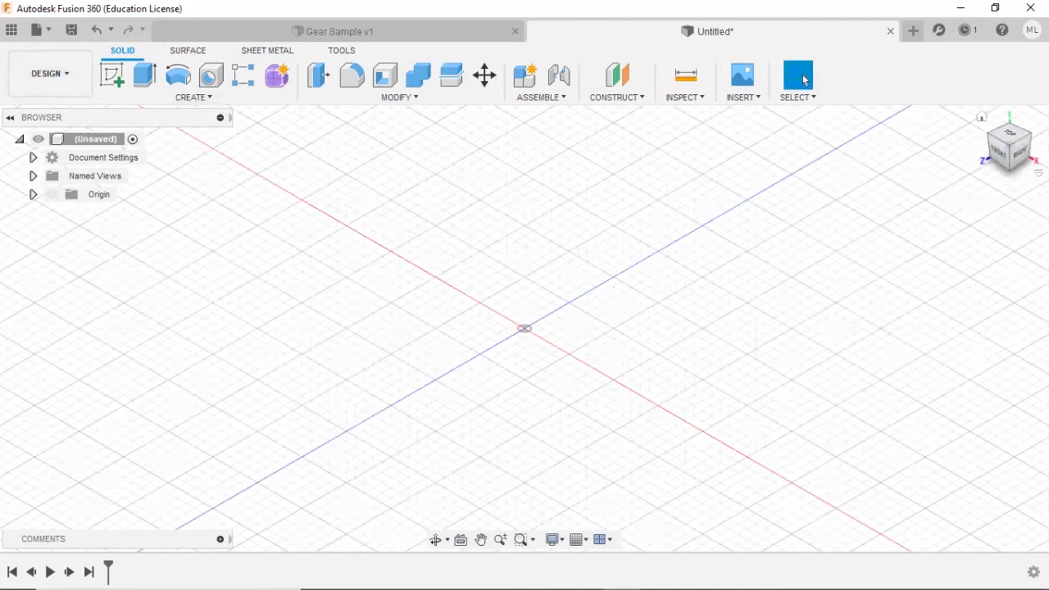
# Step: Switch to the TOP view and start a new sketch
pyautogui.click(1011, 139)
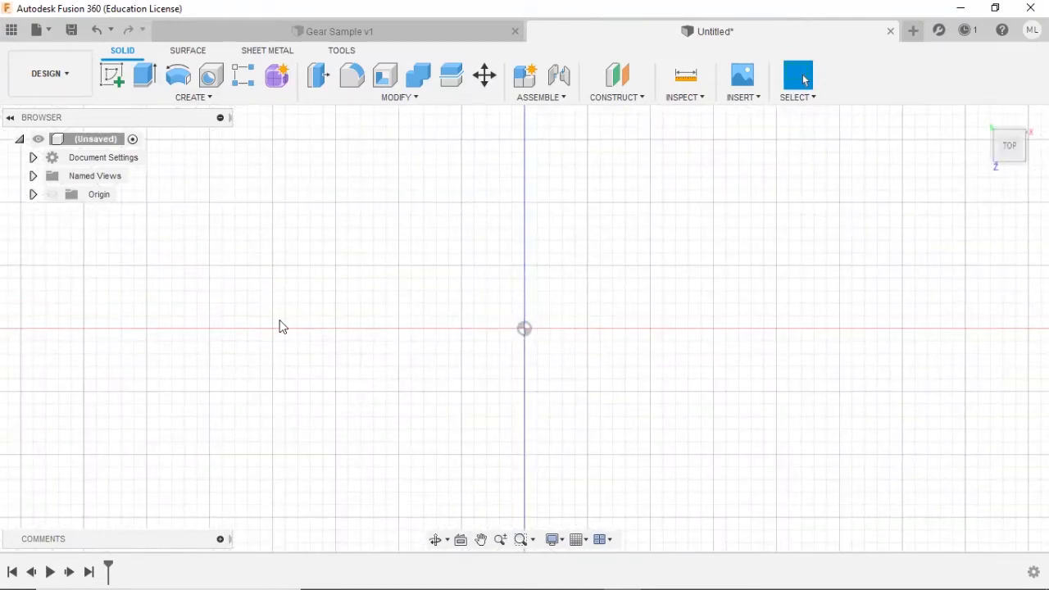
pyautogui.click(119, 87)
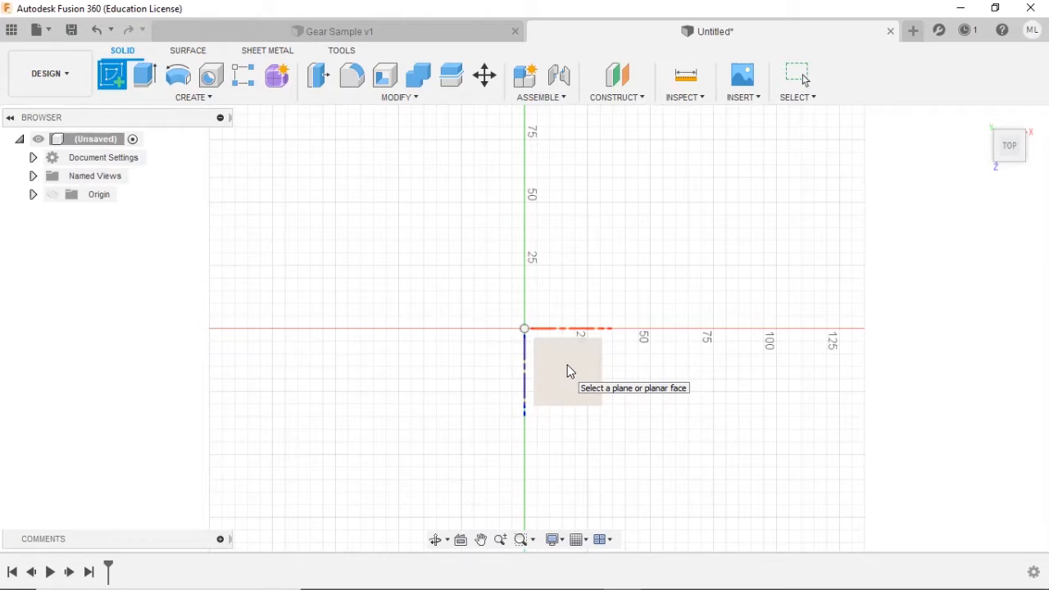
# Step: Place the sketch on the horizontal top-facing origin plane
pyautogui.click(565, 372)
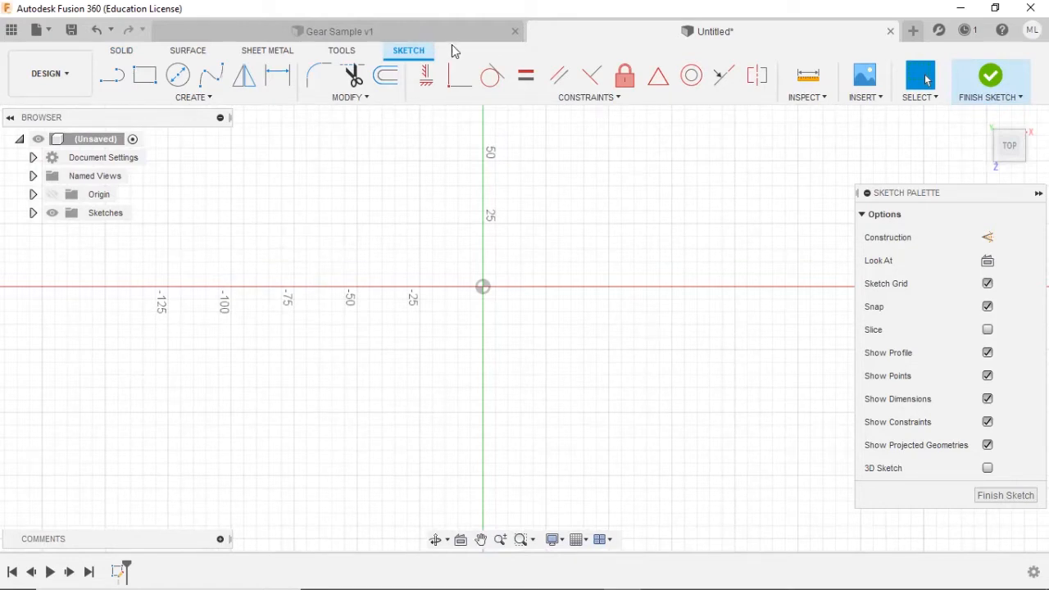
pyautogui.click(342, 31)
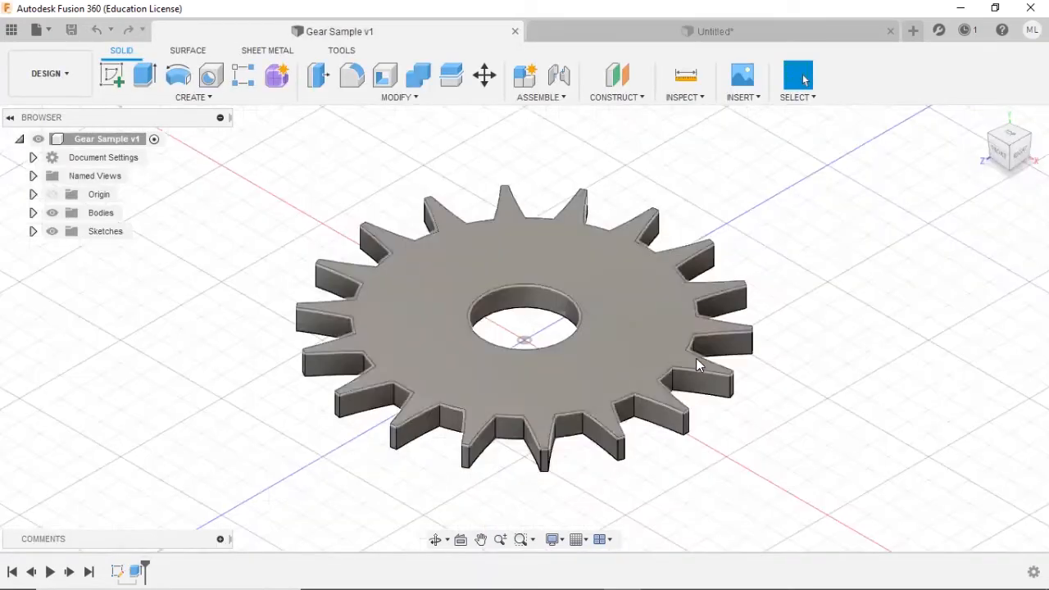
pyautogui.click(676, 29)
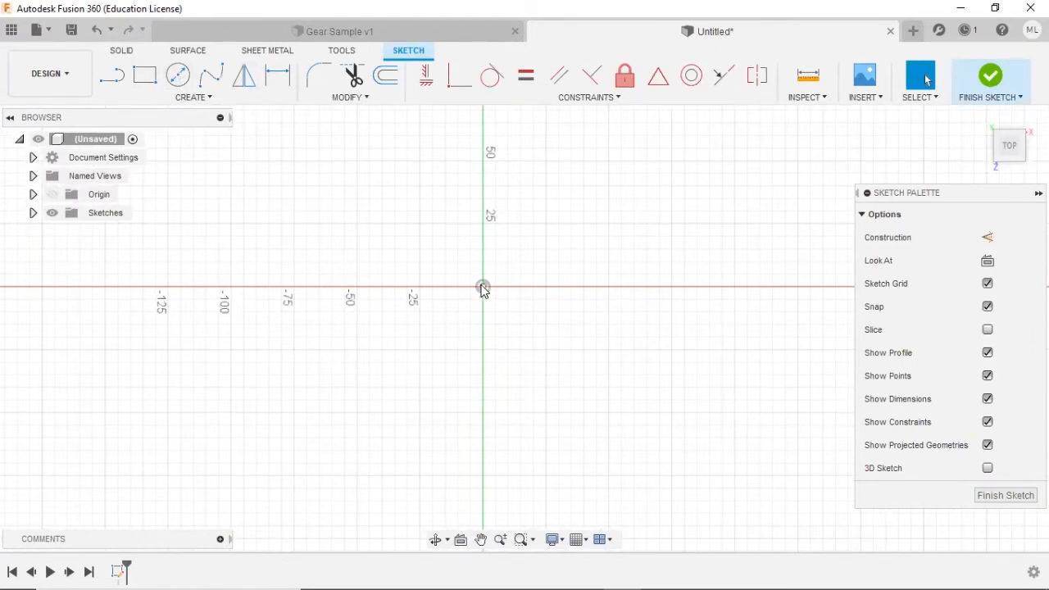
# Step: Draw a 100 mm centre-diameter circle on the sketch origin, discarding the stray extra circle
pyautogui.click(178, 76)
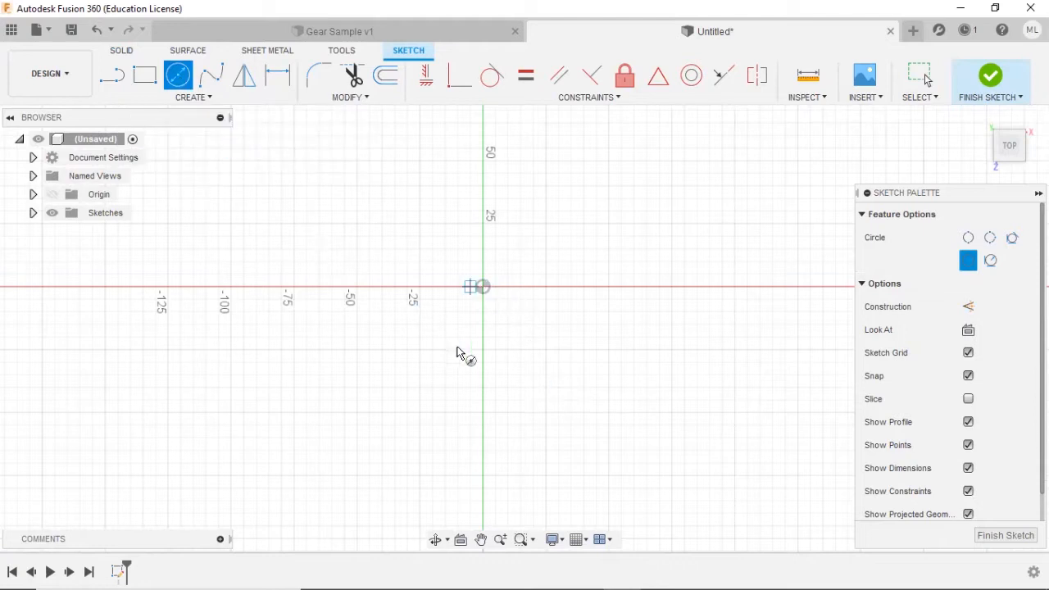
pyautogui.click(483, 288)
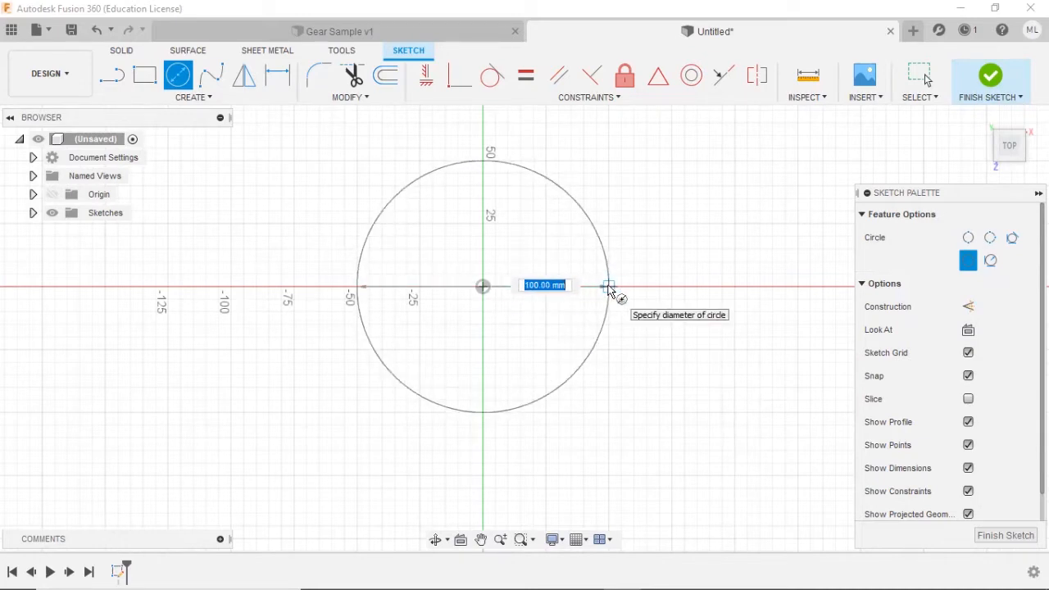
pyautogui.press('Tab')
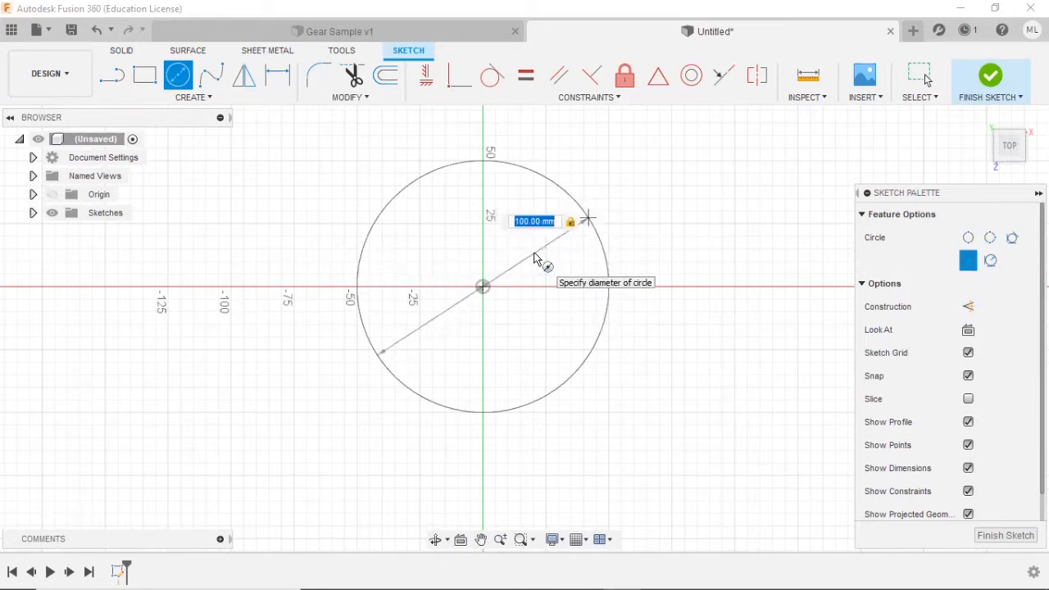
pyautogui.press('Return')
pyautogui.click(609, 288)
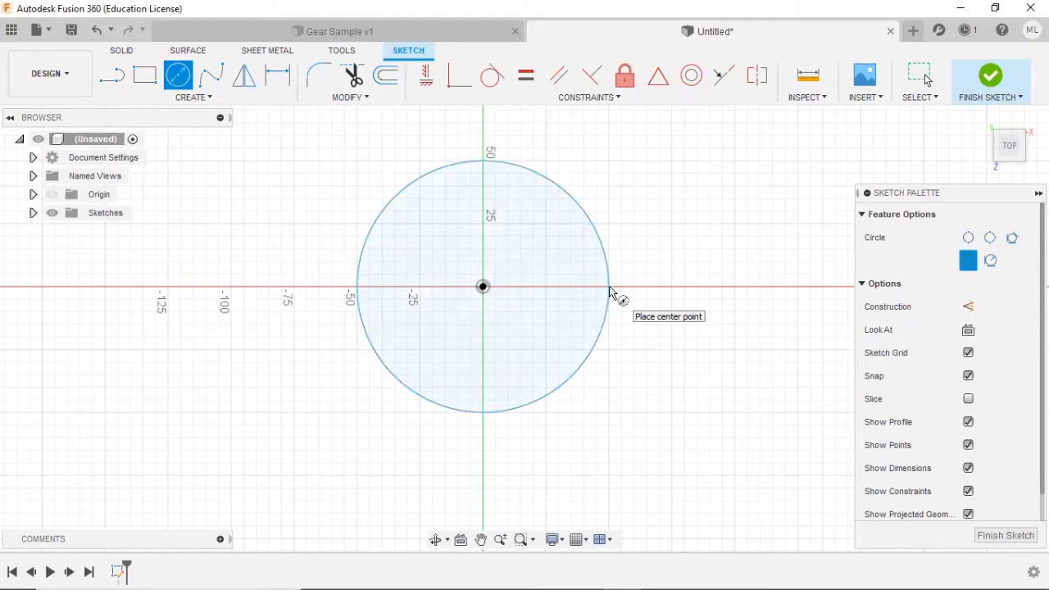
pyautogui.click(671, 401)
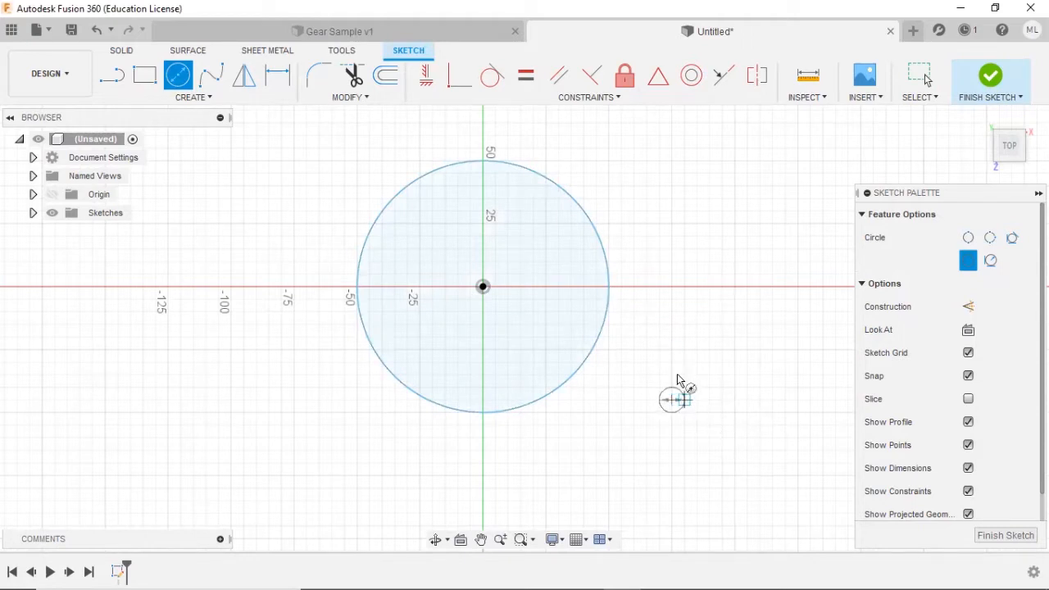
pyautogui.press('Escape')
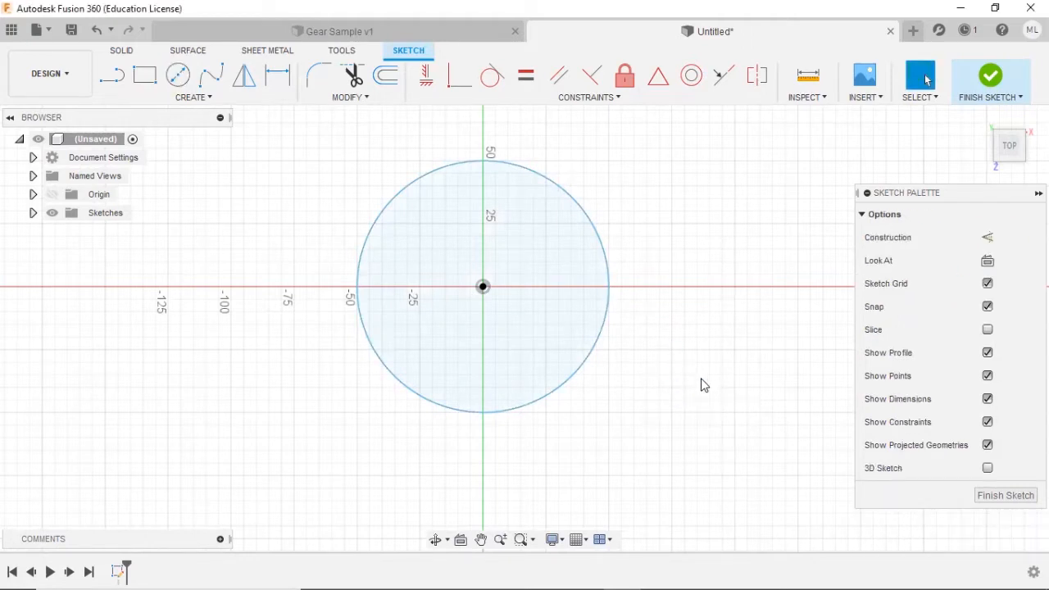
# Step: Add concentric 90 mm and 75 mm circles at the origin inside the 100 mm circle
pyautogui.click(178, 75)
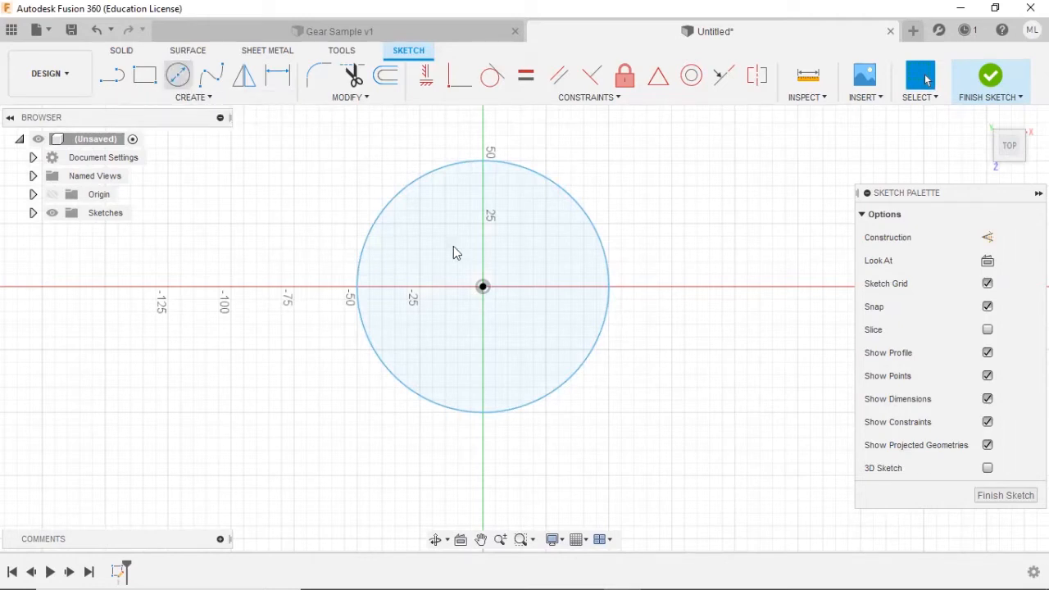
pyautogui.click(483, 287)
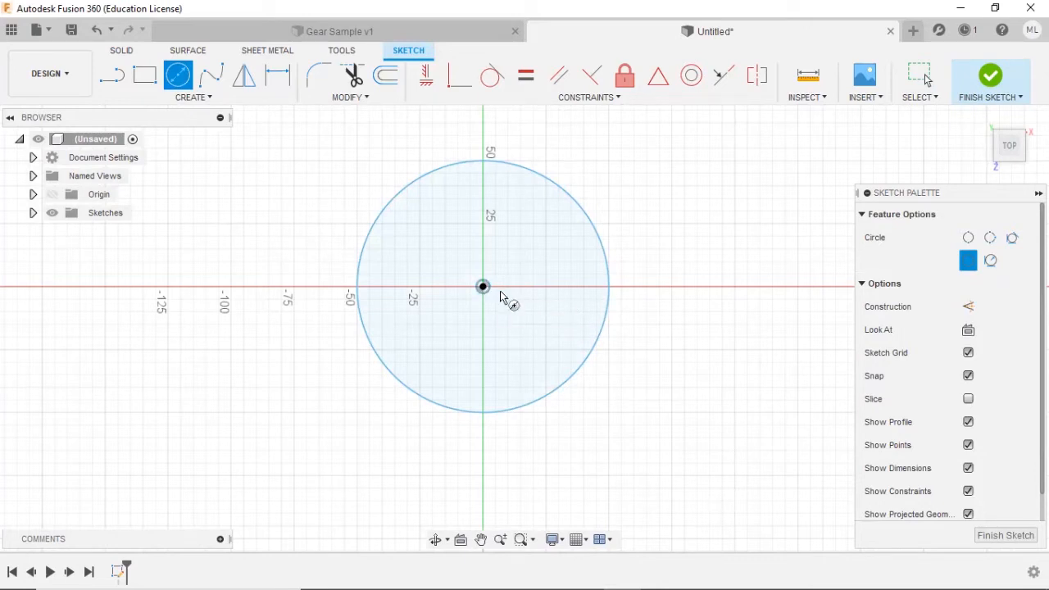
pyautogui.click(596, 289)
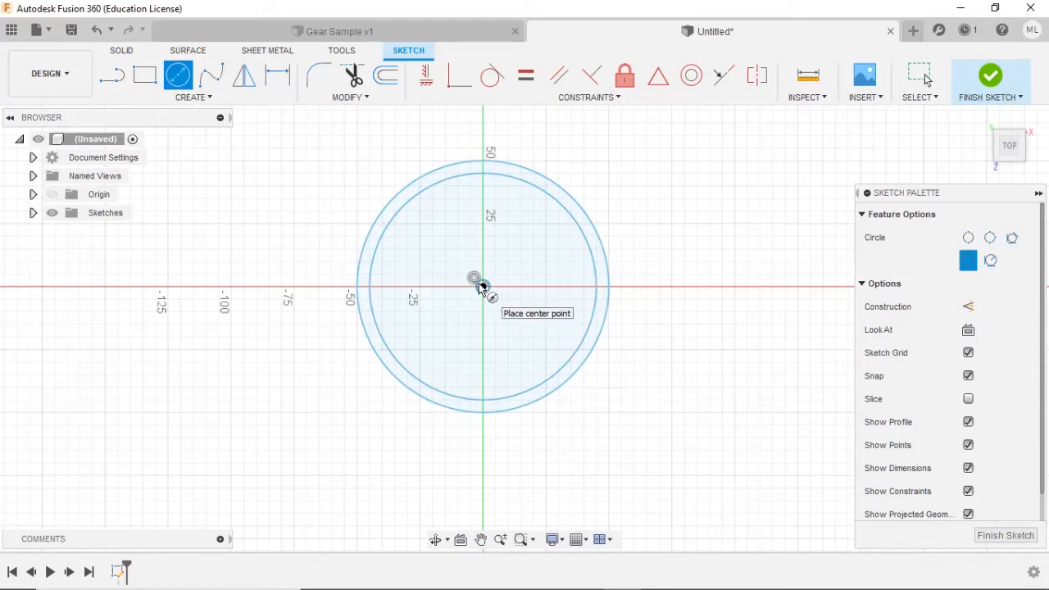
pyautogui.click(482, 287)
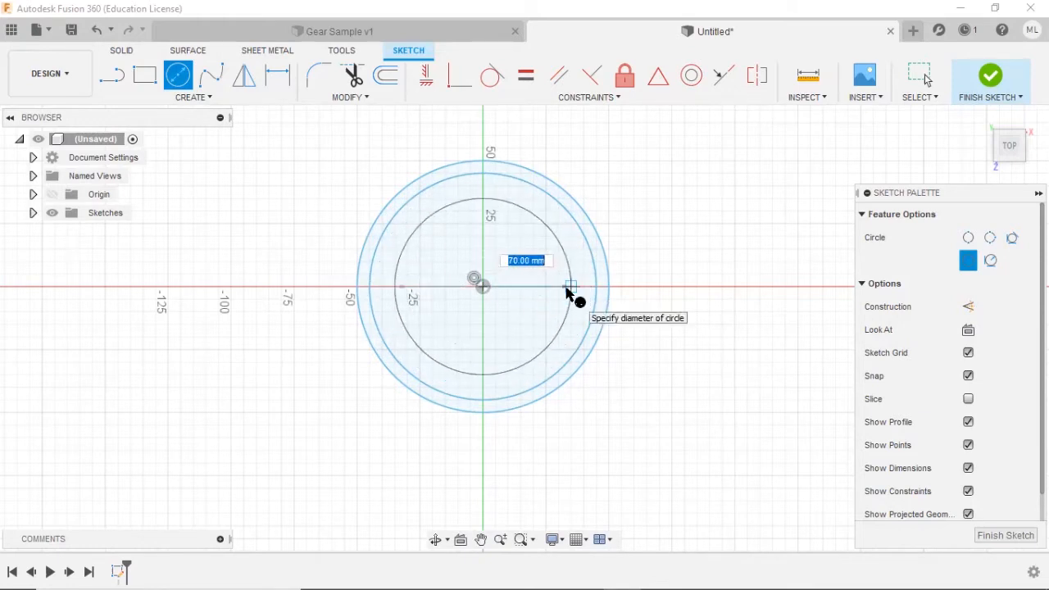
pyautogui.write('75')
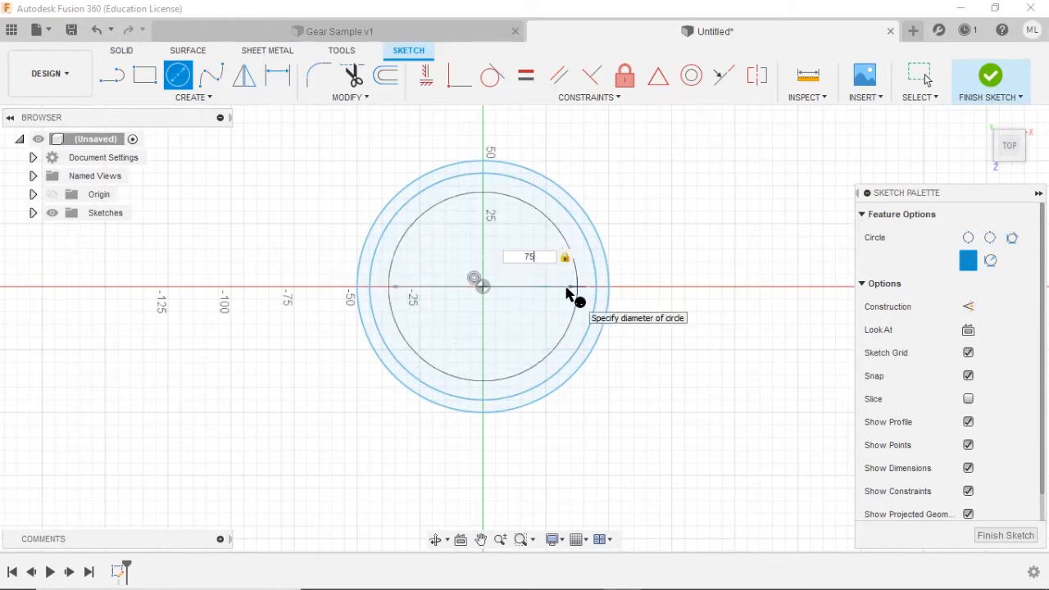
pyautogui.press('Return')
pyautogui.press('Escape')
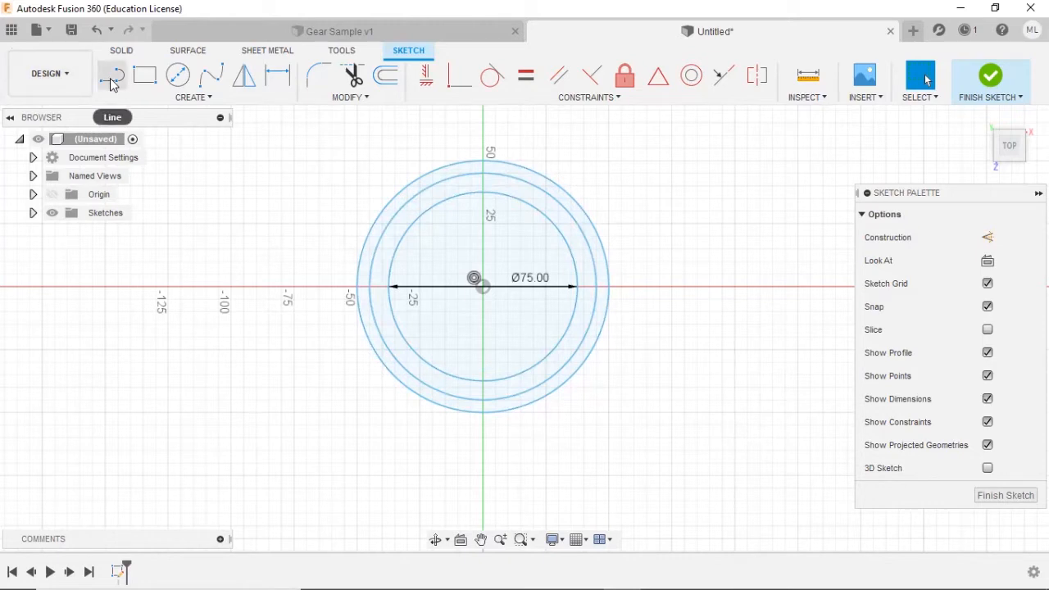
# Step: Draw a horizontal line on the red axis and a vertical line on the green axis through the circles
pyautogui.click(201, 97)
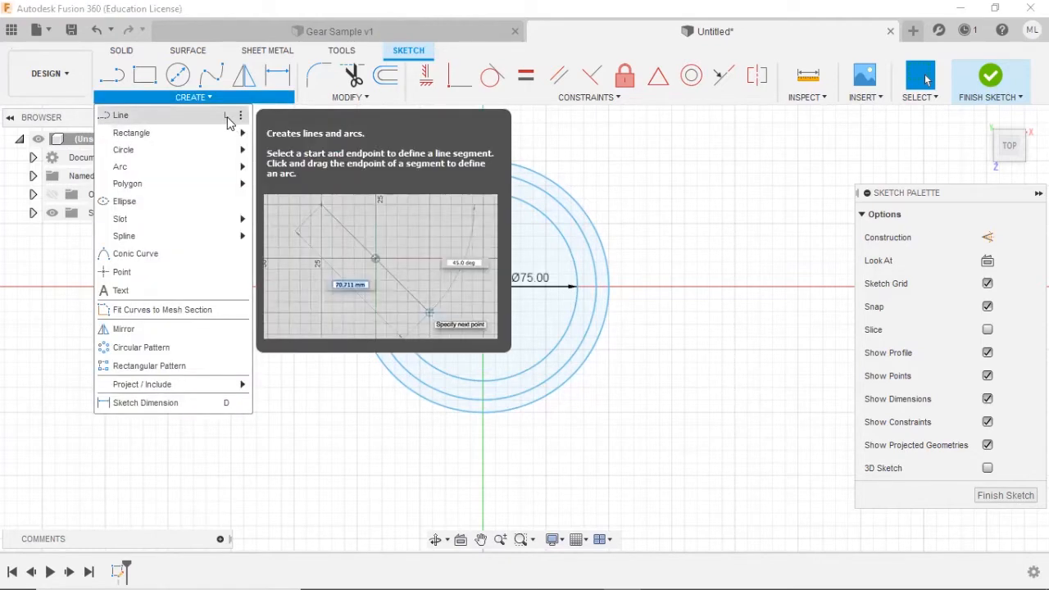
pyautogui.click(225, 119)
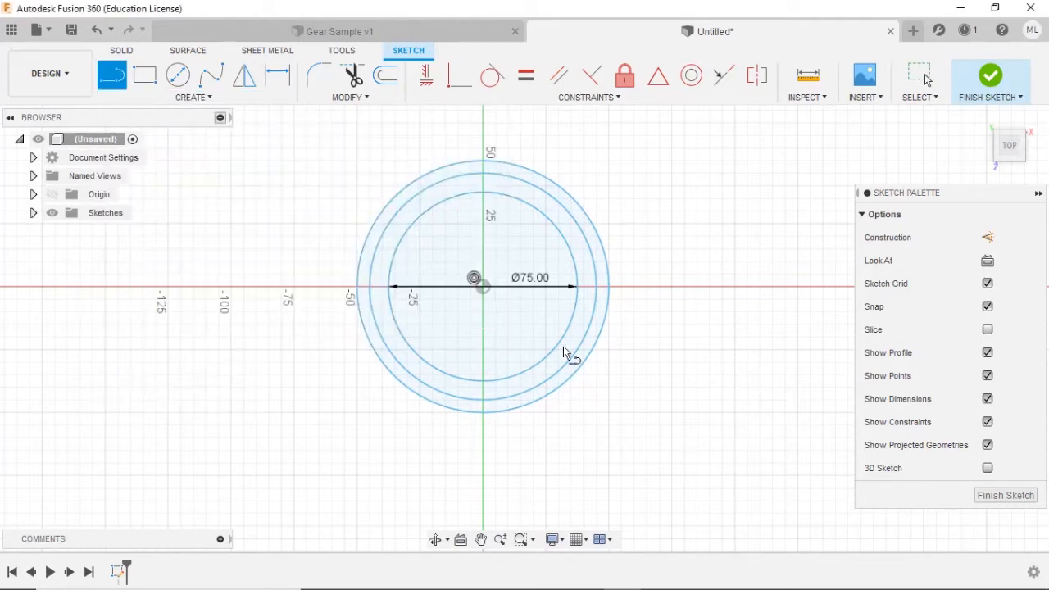
pyautogui.click(306, 287)
pyautogui.click(632, 288)
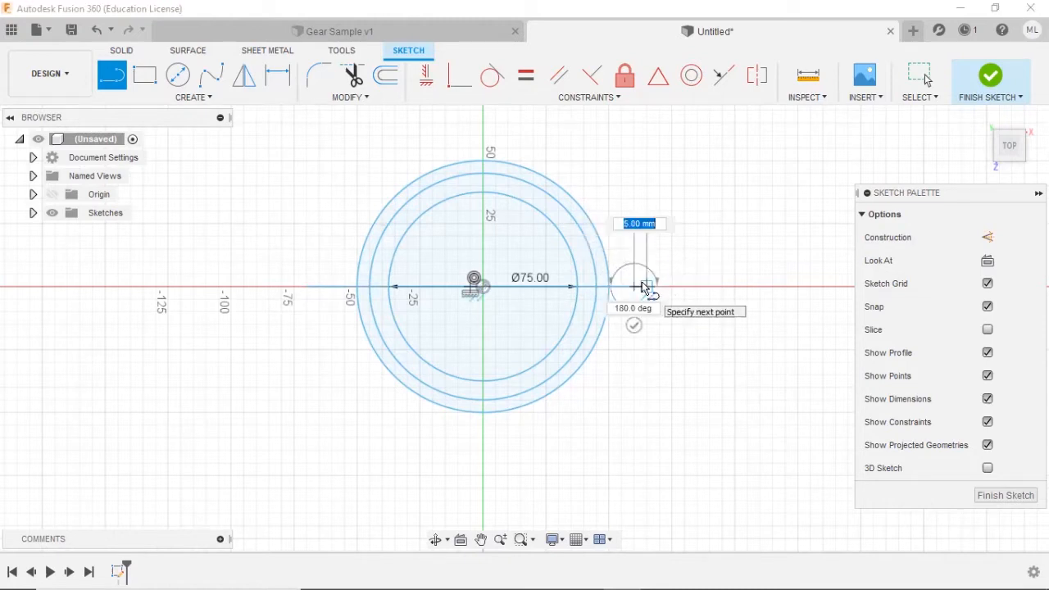
pyautogui.press('Escape')
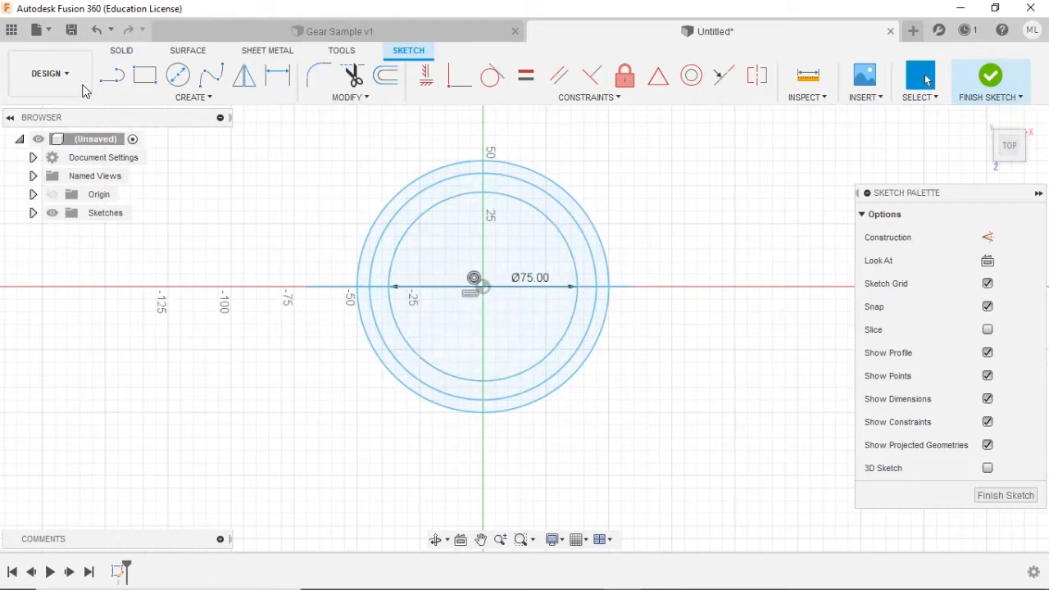
pyautogui.click(120, 82)
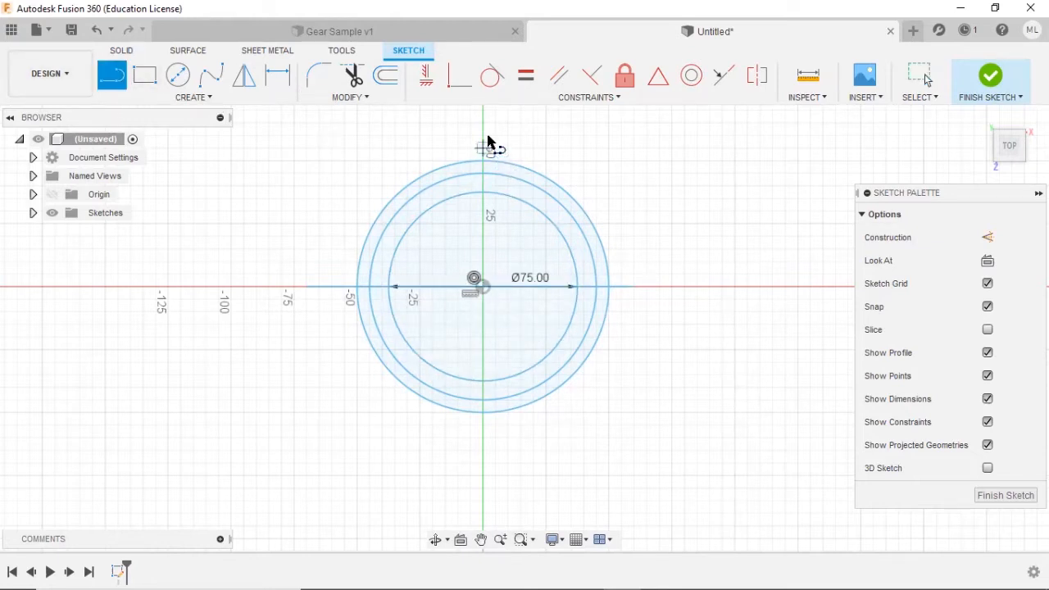
pyautogui.click(484, 135)
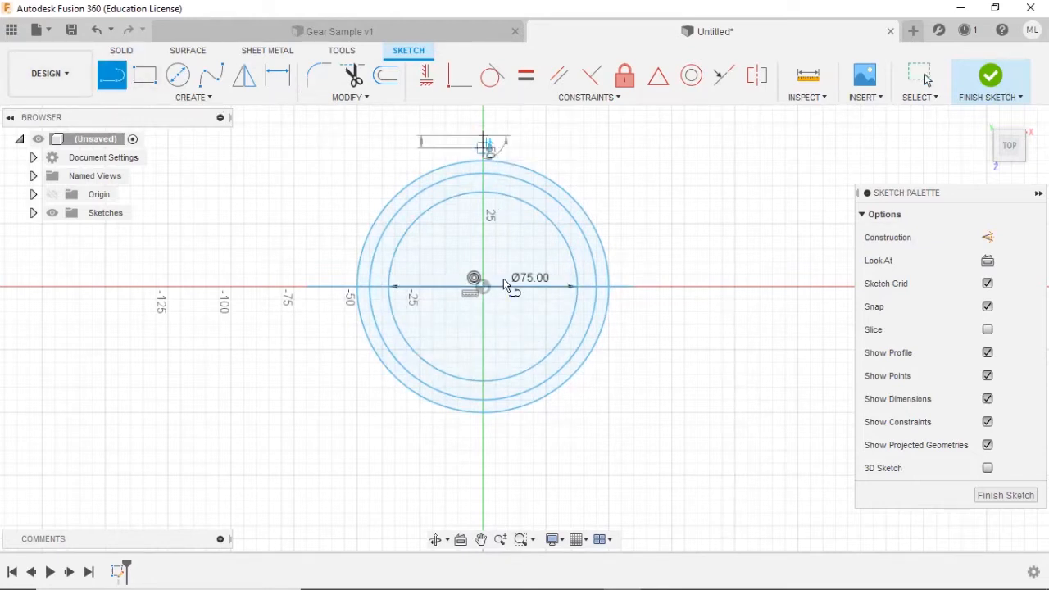
pyautogui.click(485, 439)
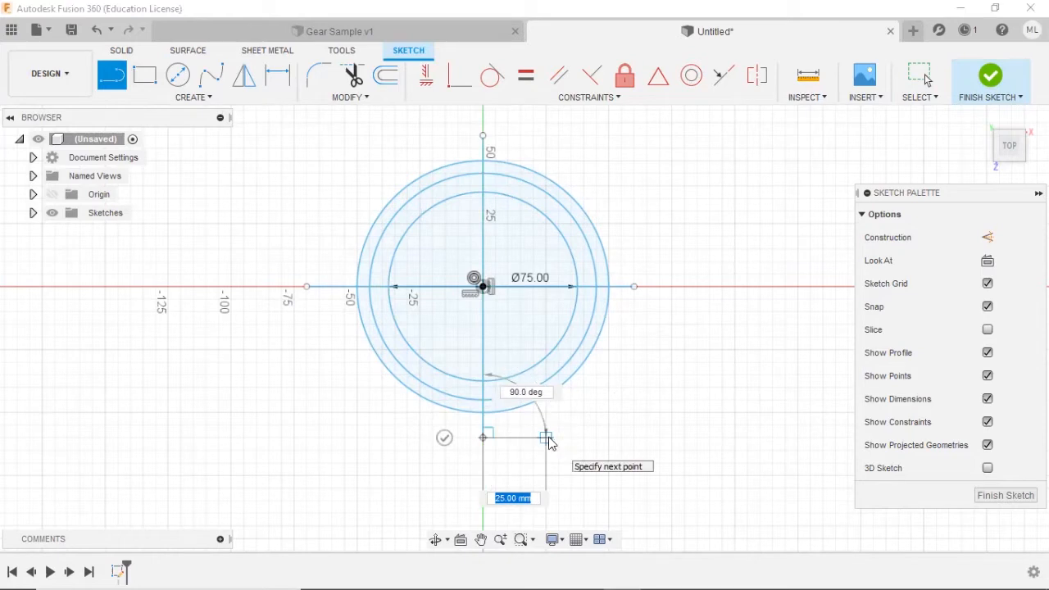
pyautogui.press('Escape')
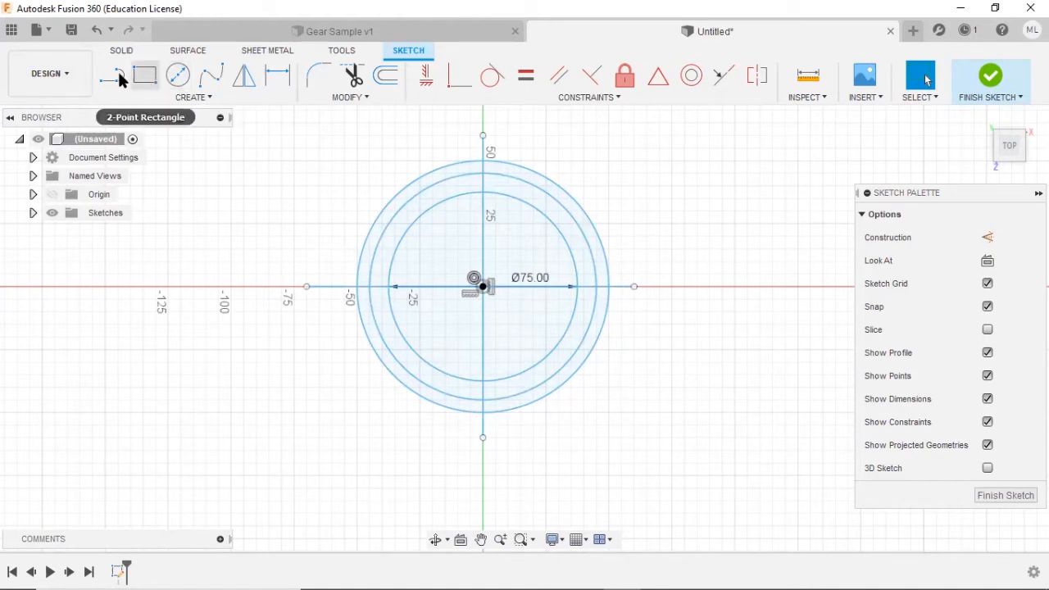
# Step: Offset the horizontal centre line by -3 mm, creating a parallel line above it
pyautogui.click(355, 86)
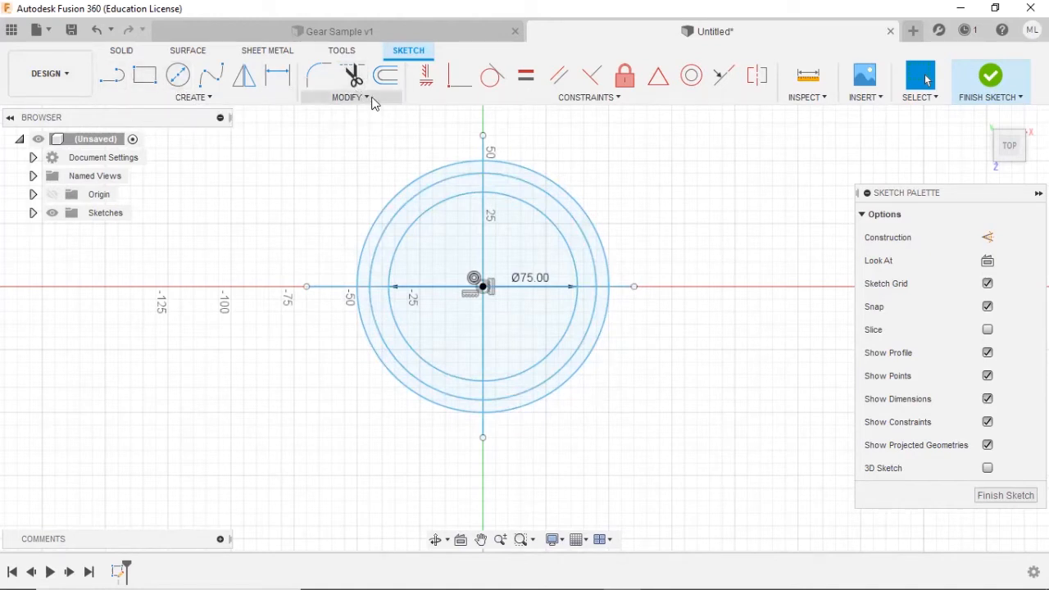
pyautogui.click(364, 103)
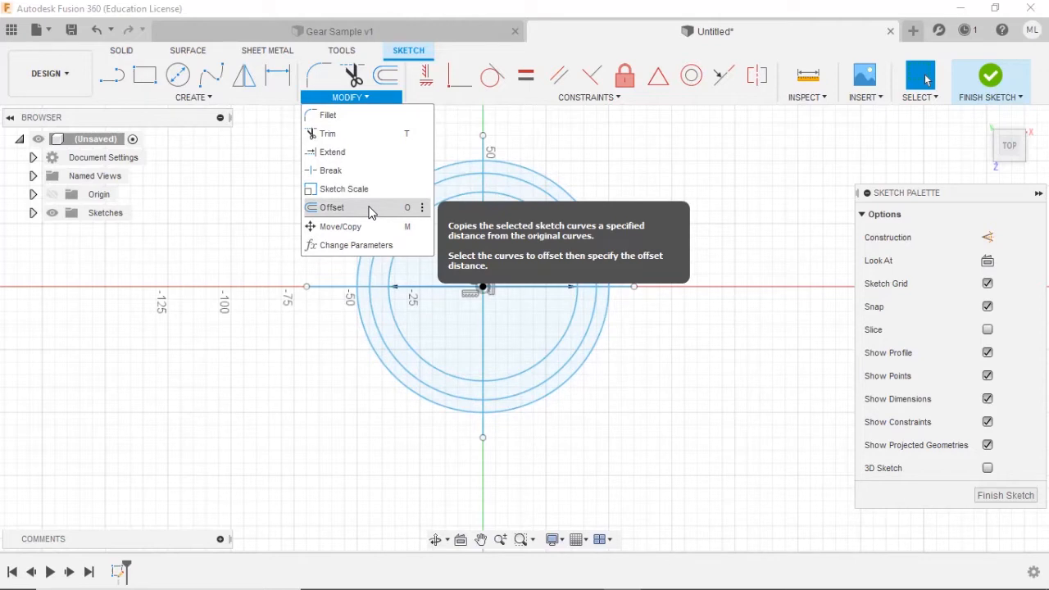
pyautogui.click(369, 209)
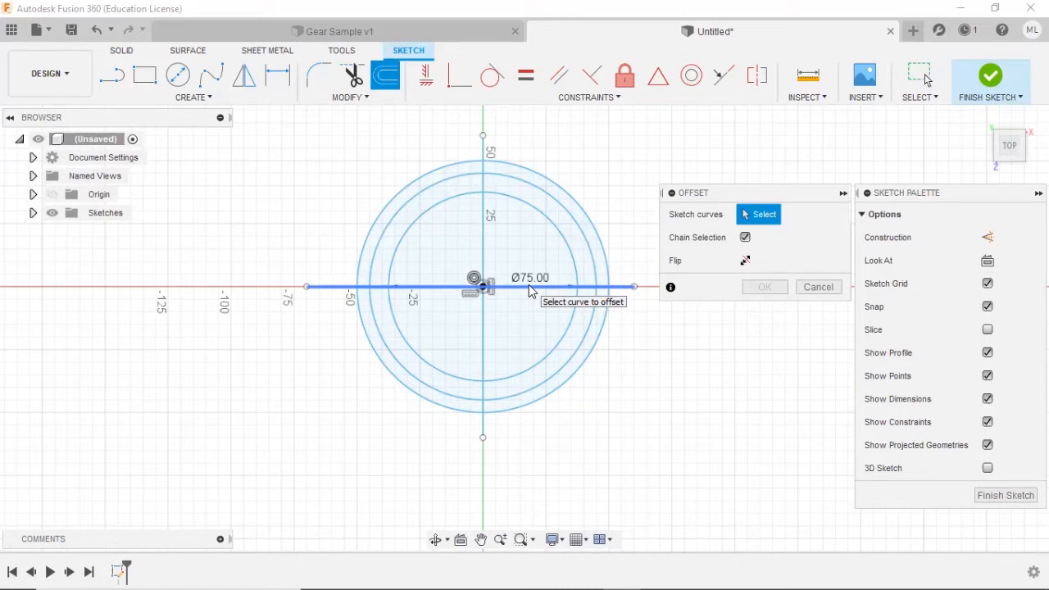
pyautogui.click(530, 291)
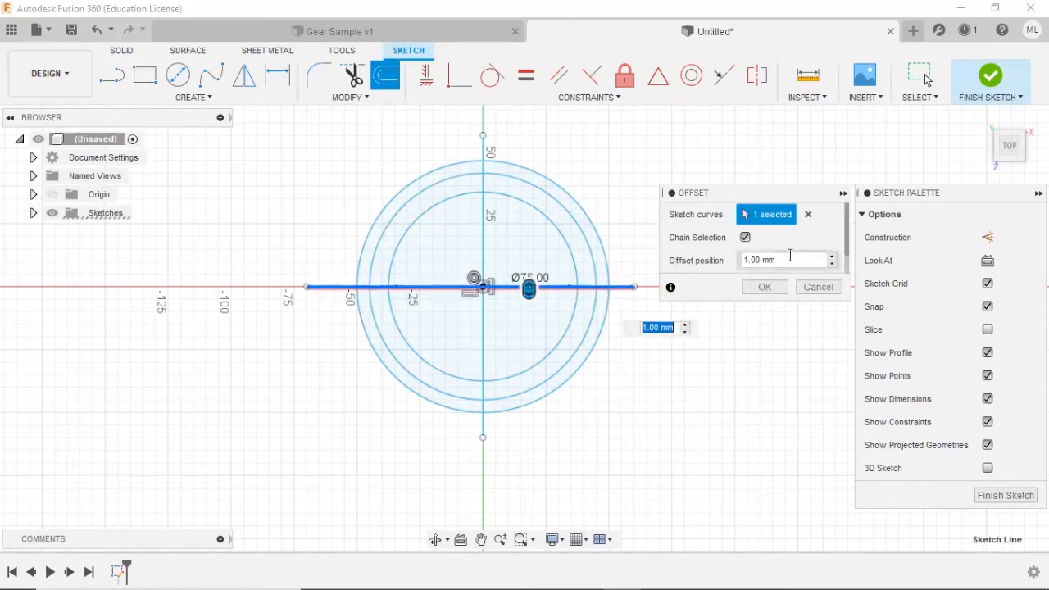
pyautogui.moveTo(790, 260); pyautogui.dragTo(737, 260)
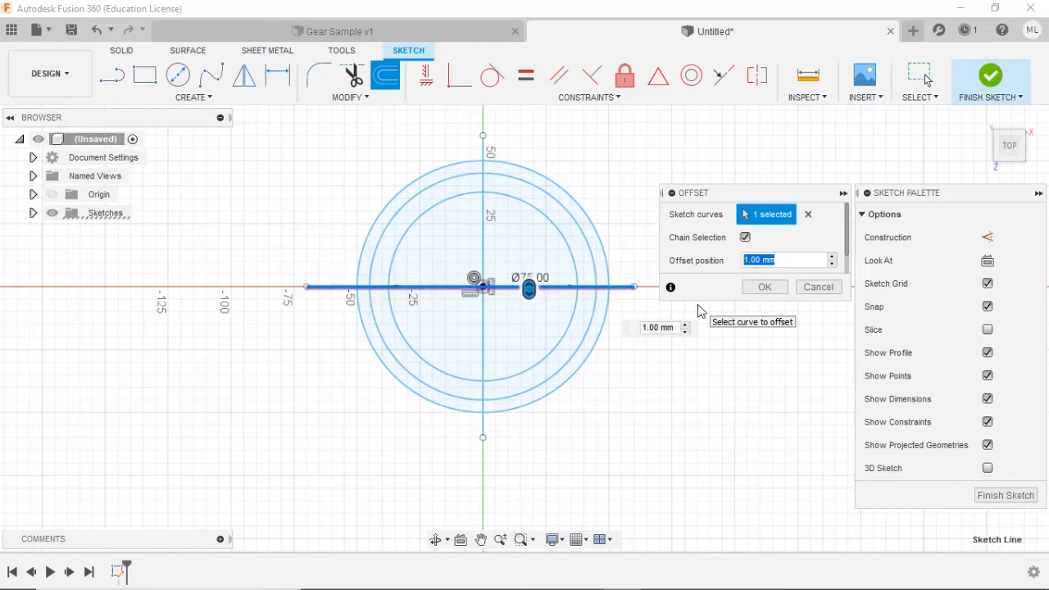
pyautogui.press('BackSpace')
pyautogui.write('-3')
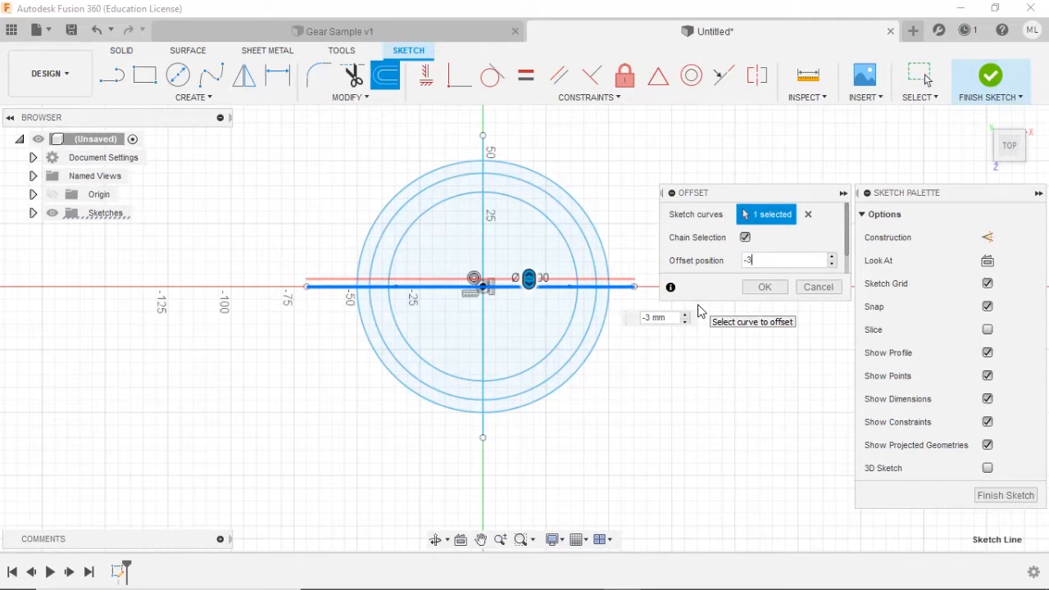
pyautogui.press('Return')
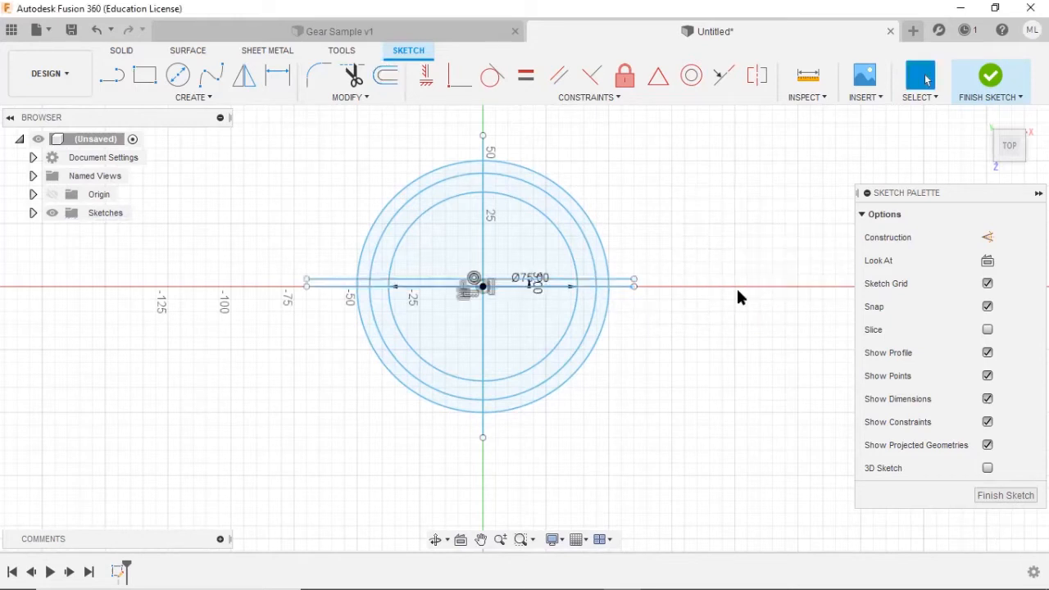
pyautogui.click(559, 290)
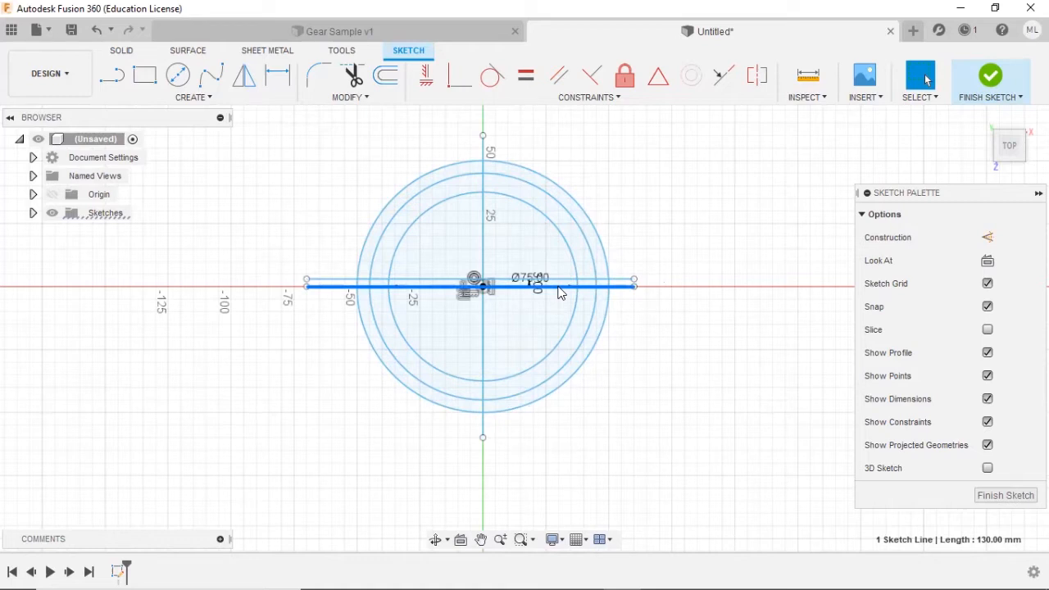
# Step: Offset the horizontal centre line by 3 mm, creating a parallel line below it
pyautogui.click(365, 99)
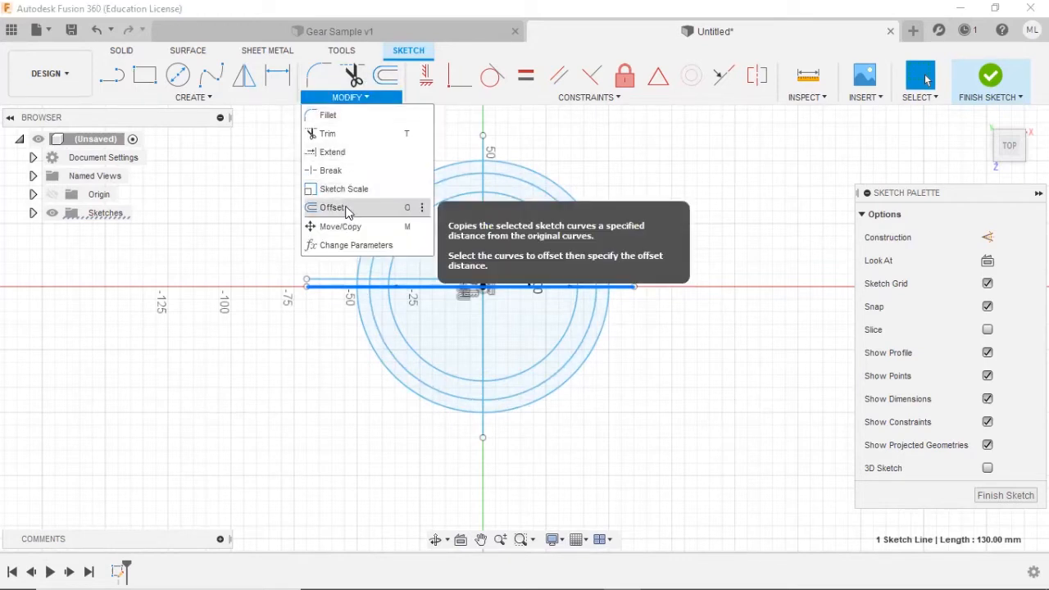
pyautogui.click(332, 208)
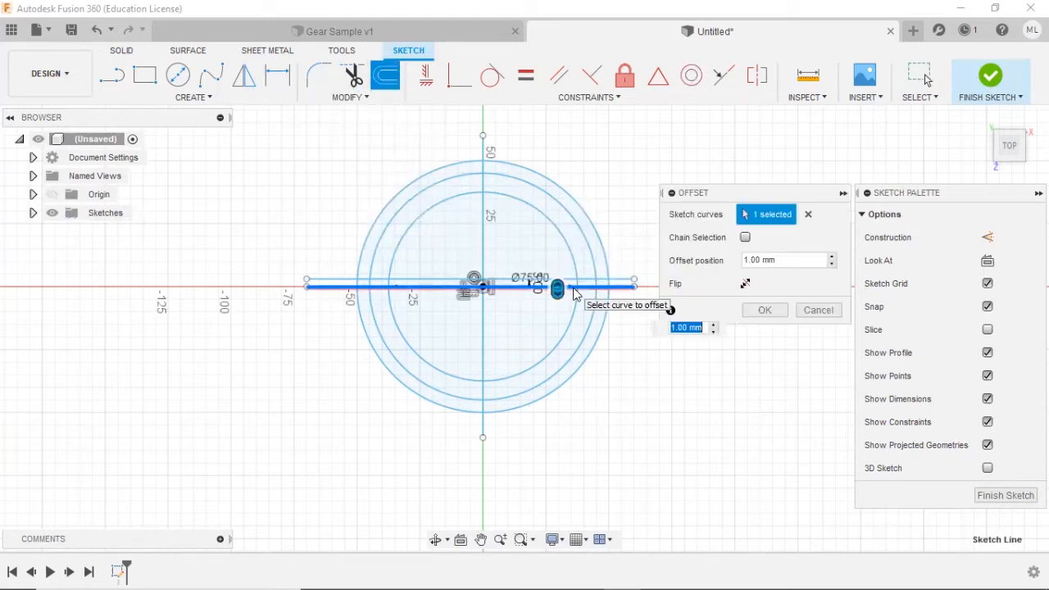
pyautogui.click(577, 287)
pyautogui.click(583, 287)
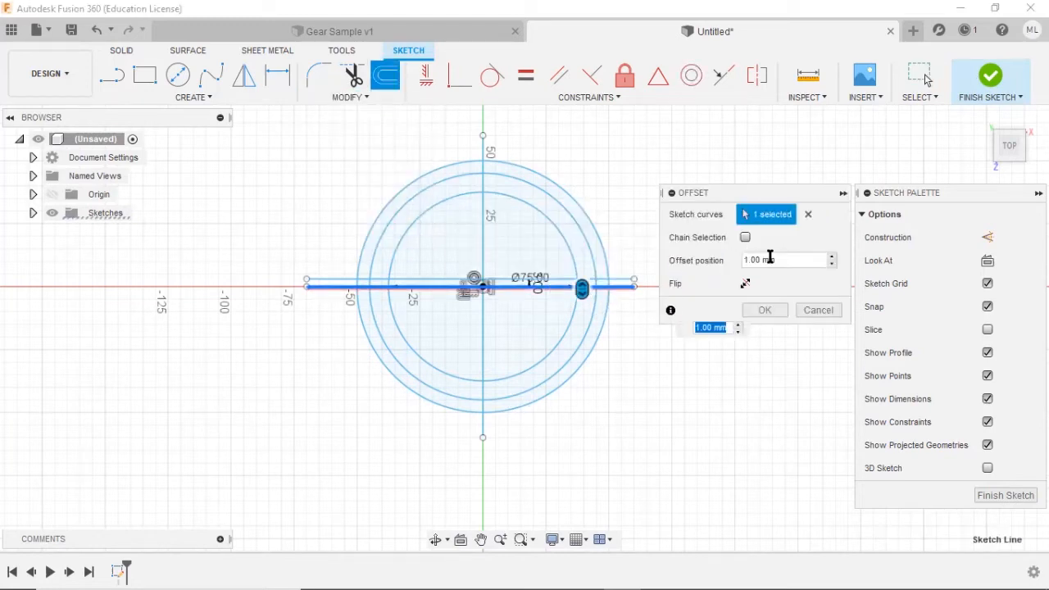
pyautogui.click(783, 260)
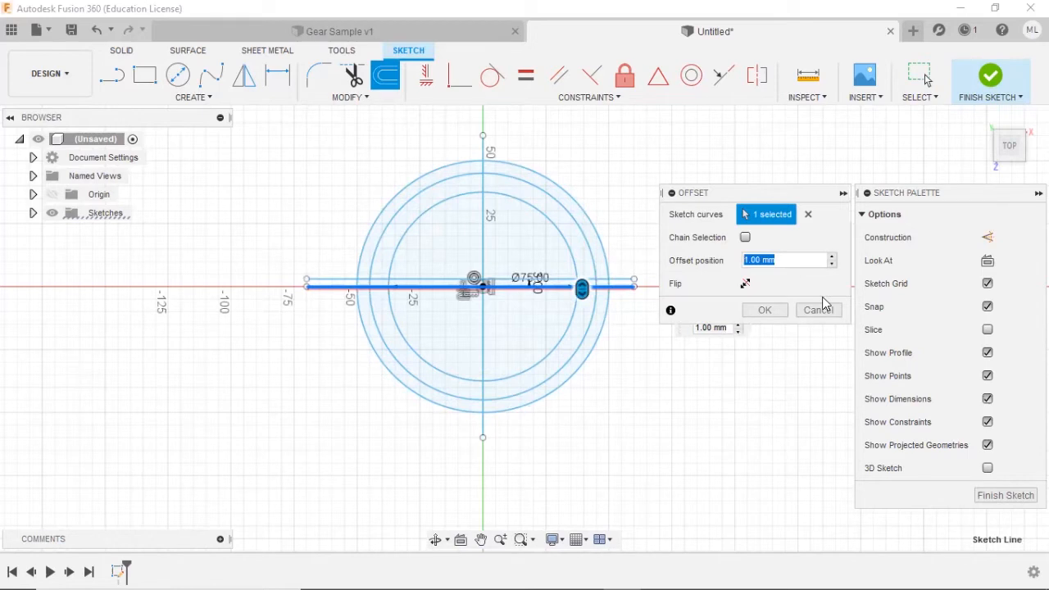
pyautogui.write('3')
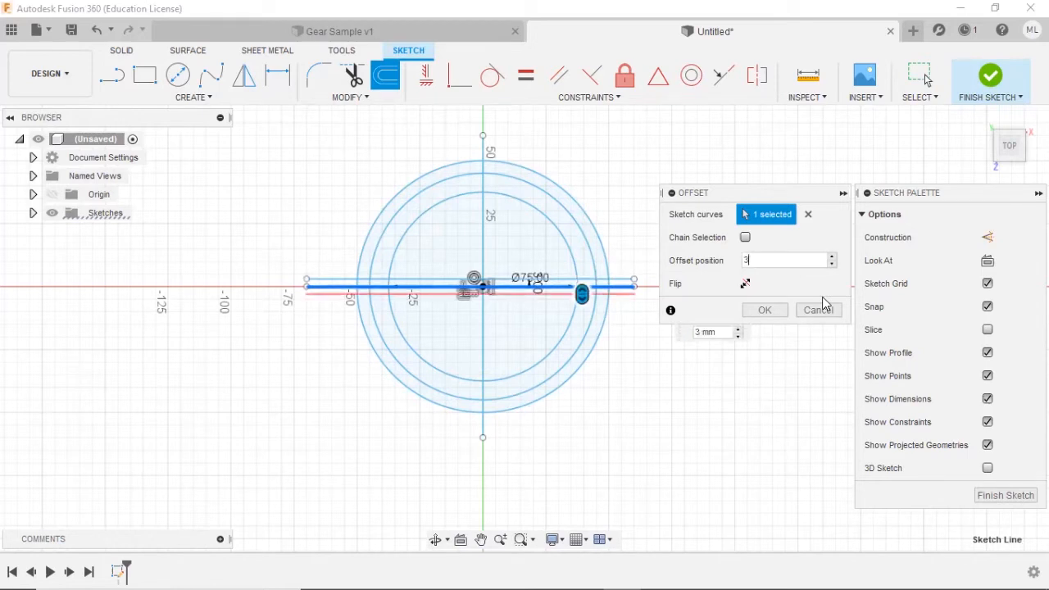
pyautogui.click(777, 313)
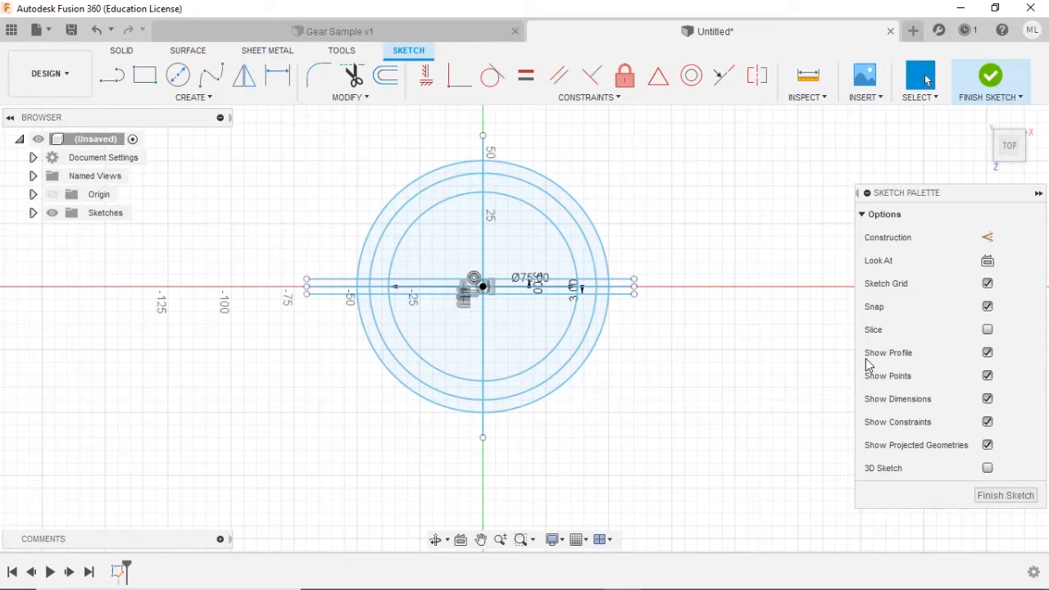
pyautogui.click(610, 289)
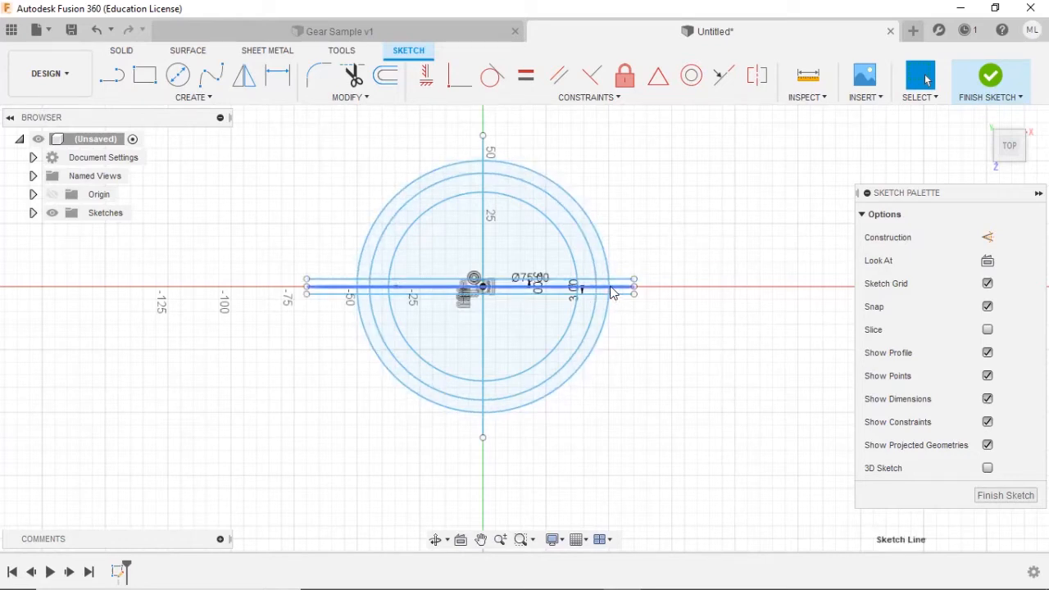
# Step: Offset the horizontal centre line by 5 mm and by -5 mm, adding lines below and above
pyautogui.click(388, 82)
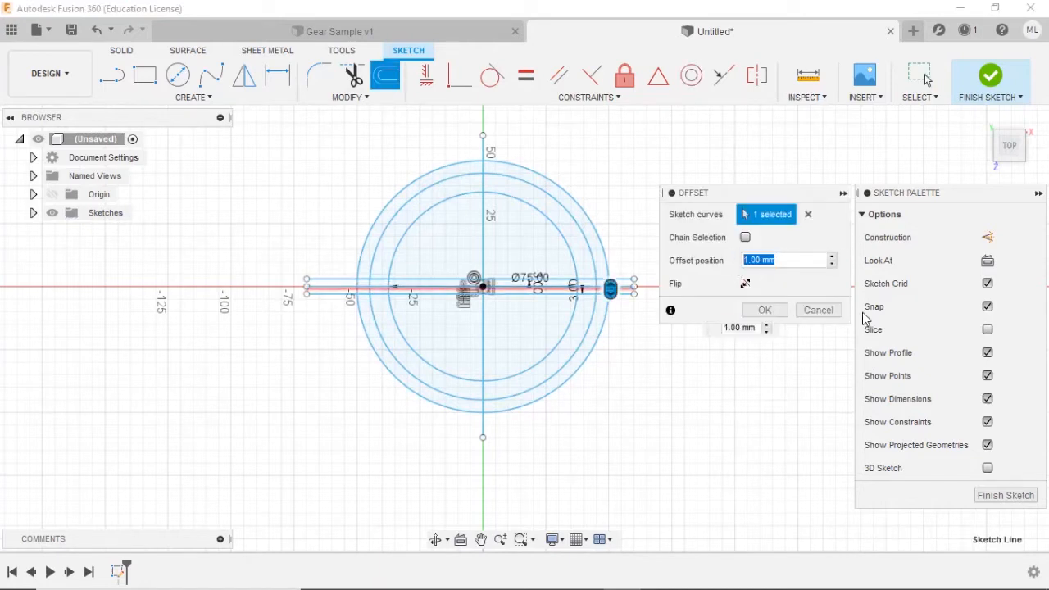
pyautogui.write('5')
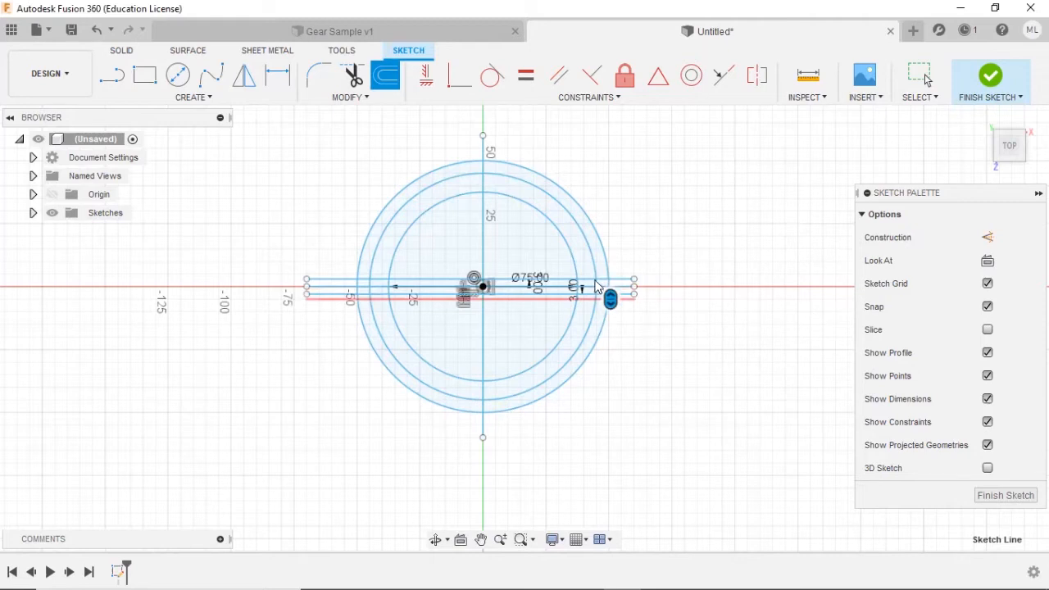
pyautogui.press('Escape')
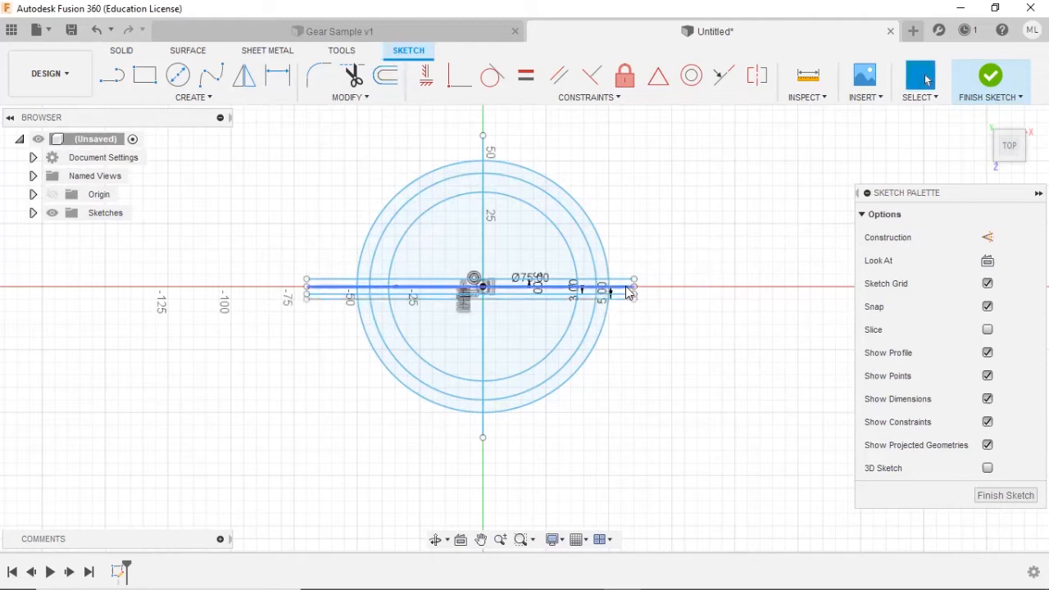
pyautogui.click(627, 289)
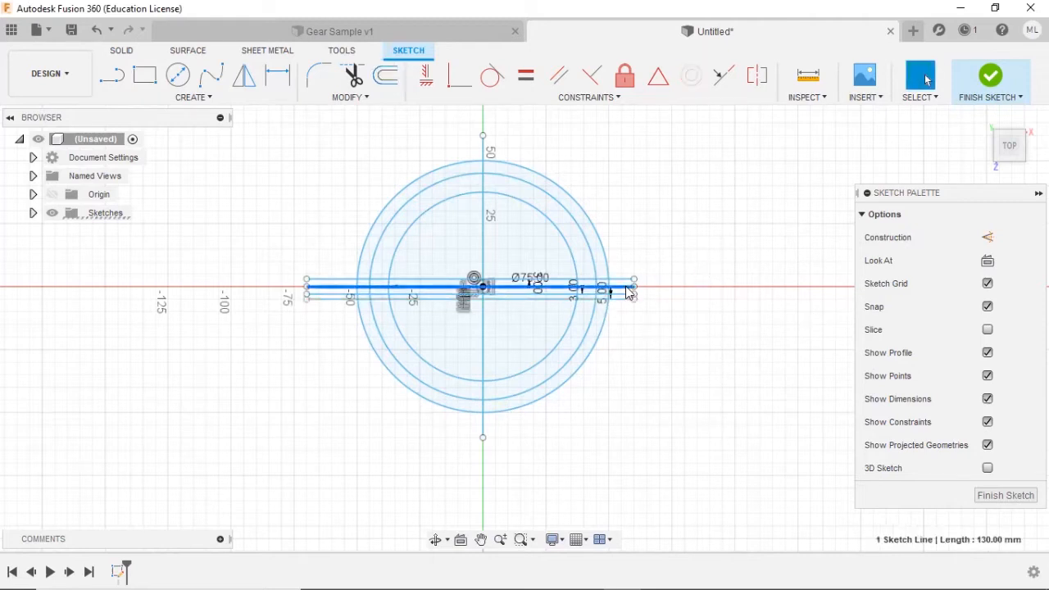
pyautogui.click(386, 75)
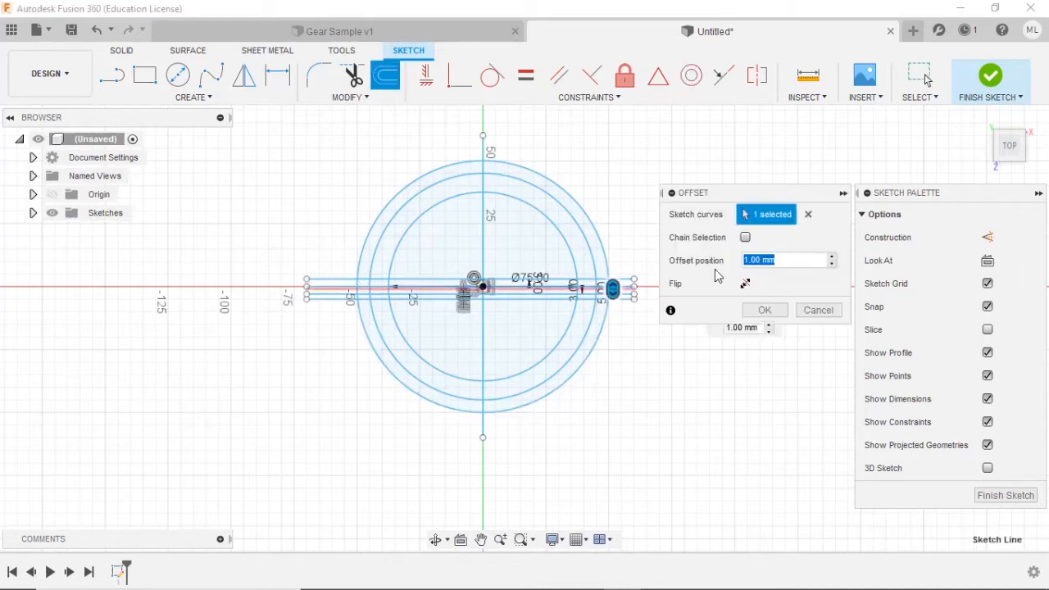
pyautogui.write('-5')
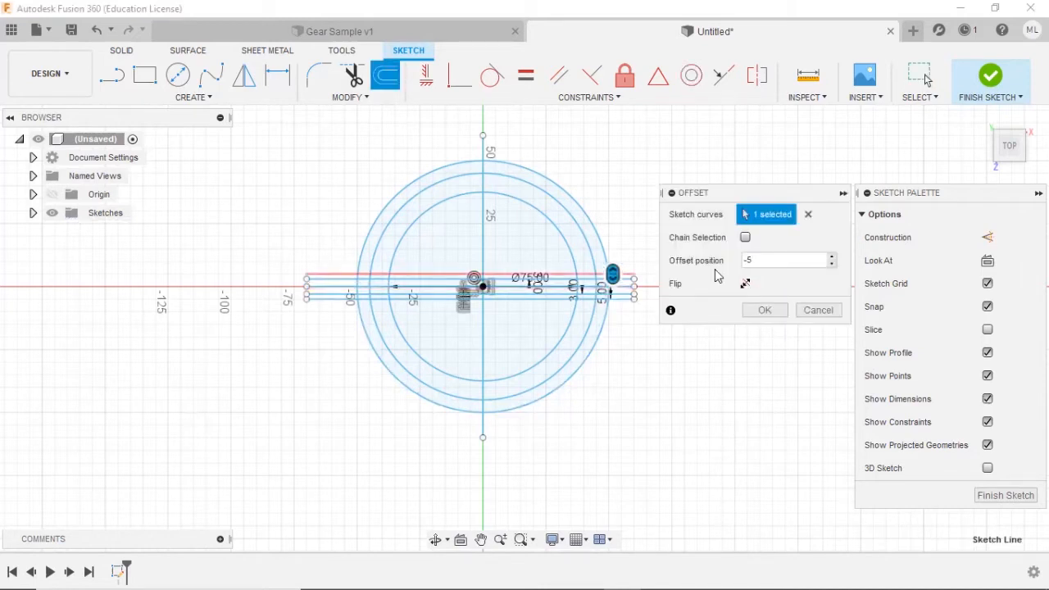
pyautogui.press('Return')
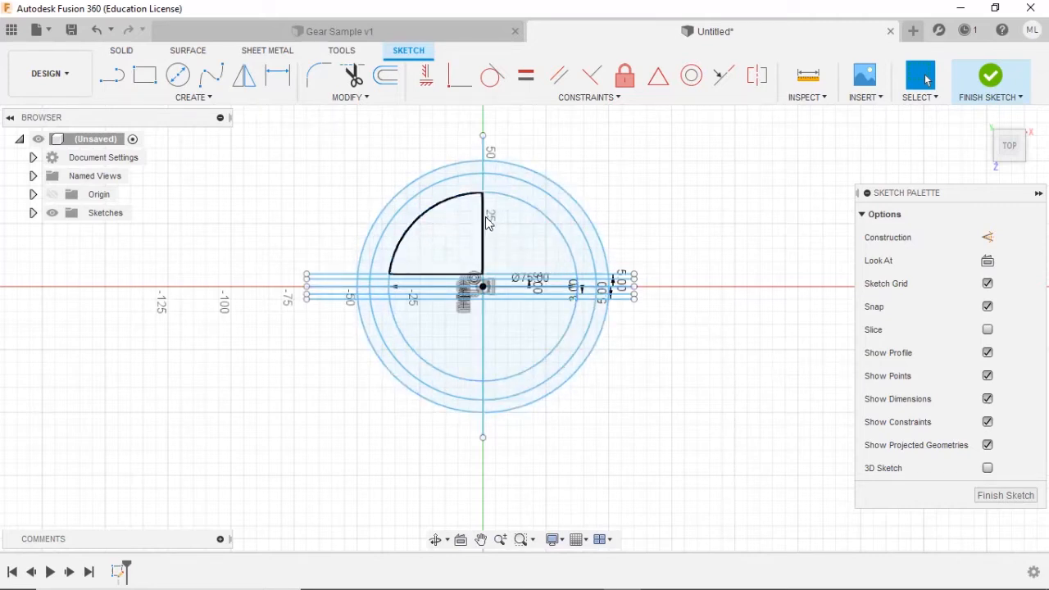
# Step: Offset the 120 mm vertical centre line by 3 mm and -3 mm, flanking it on both sides
pyautogui.click(484, 218)
pyautogui.click(485, 217)
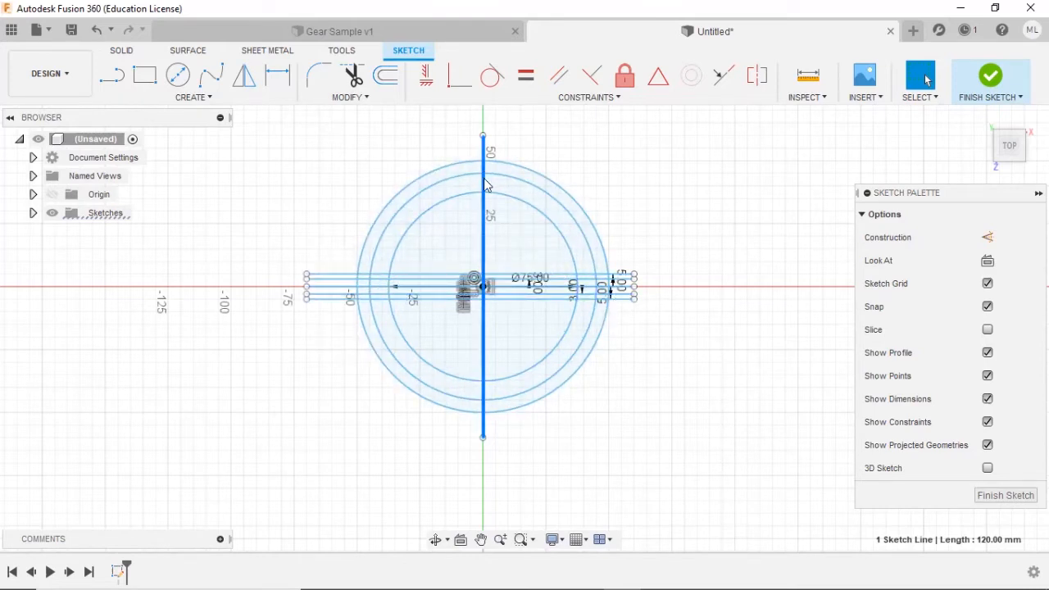
pyautogui.click(388, 78)
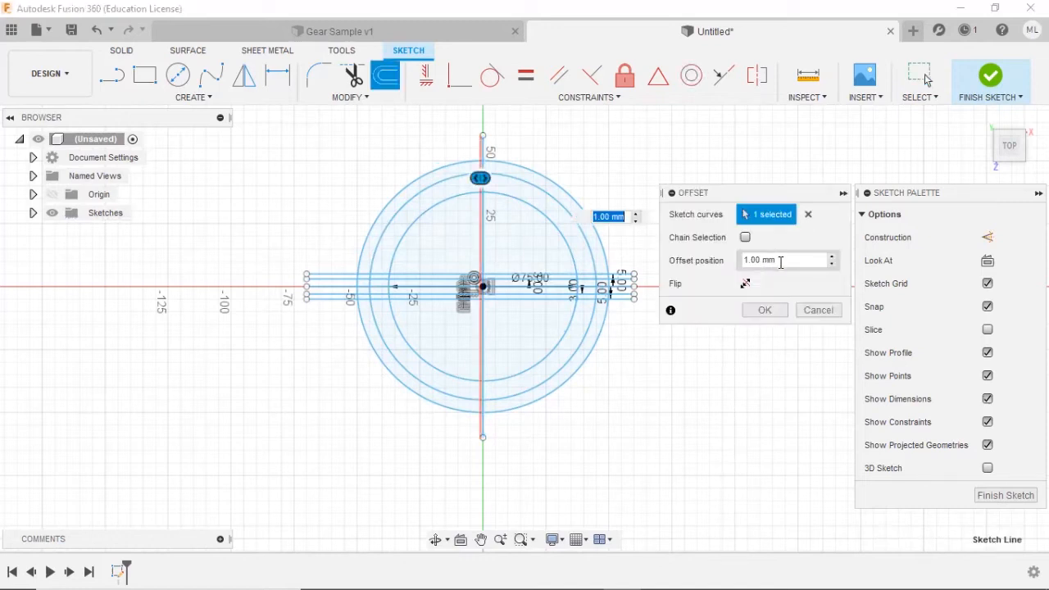
pyautogui.write('3')
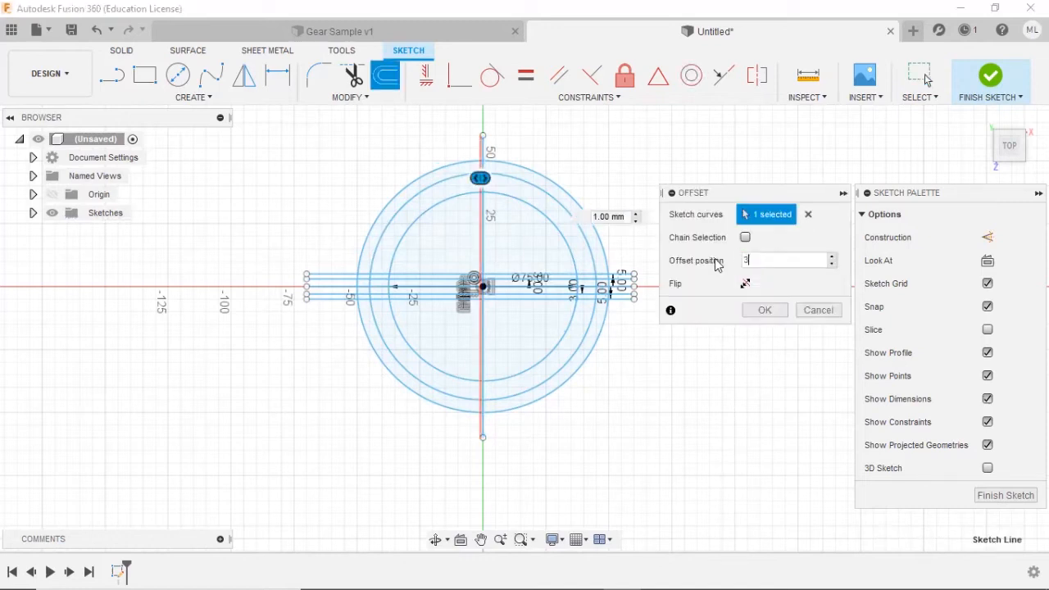
pyautogui.press('Return')
pyautogui.click(482, 205)
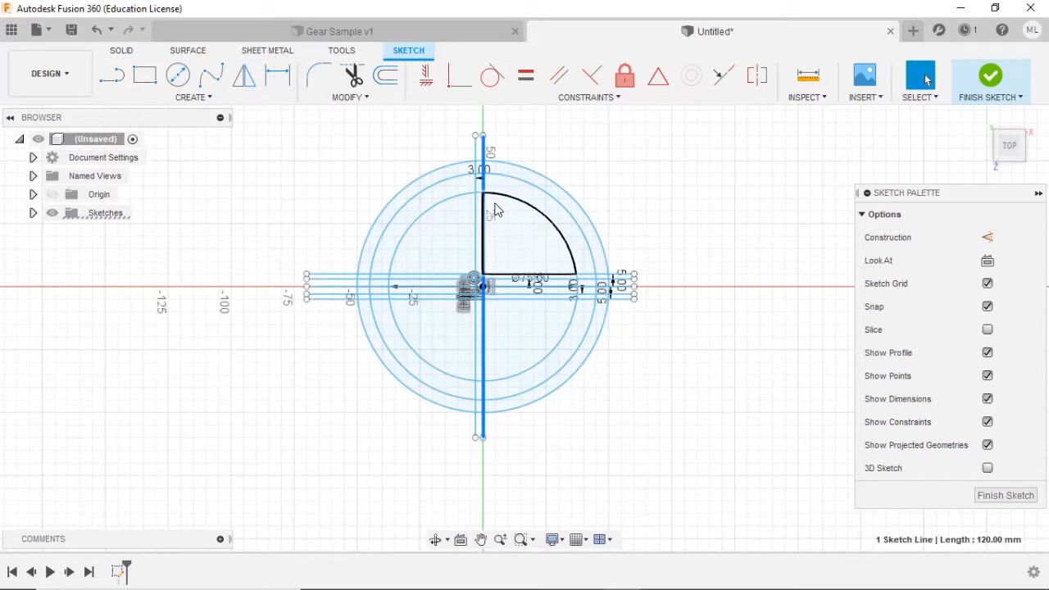
pyautogui.click(377, 82)
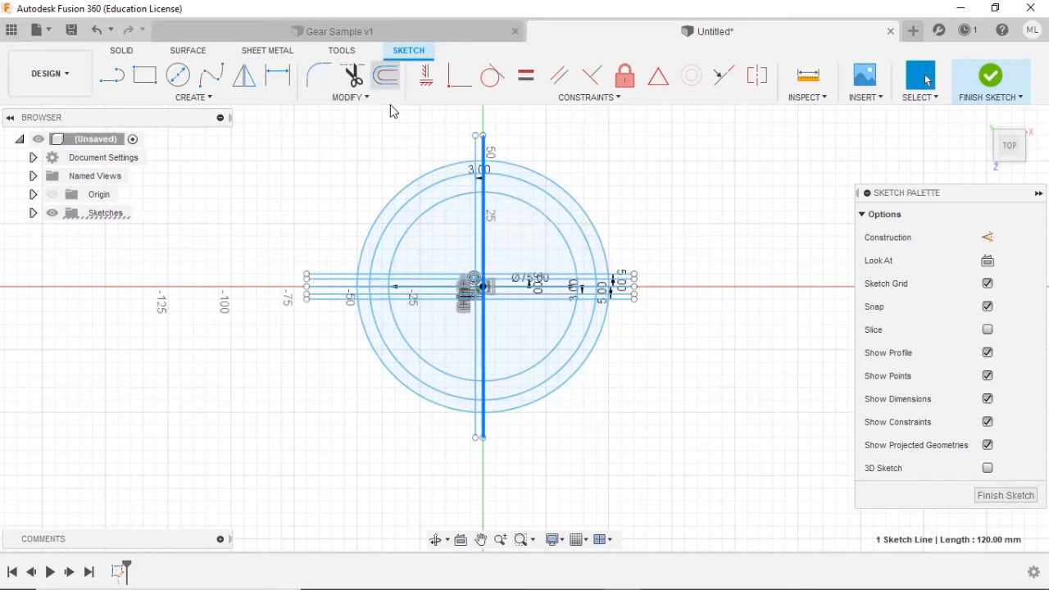
pyautogui.write('-3')
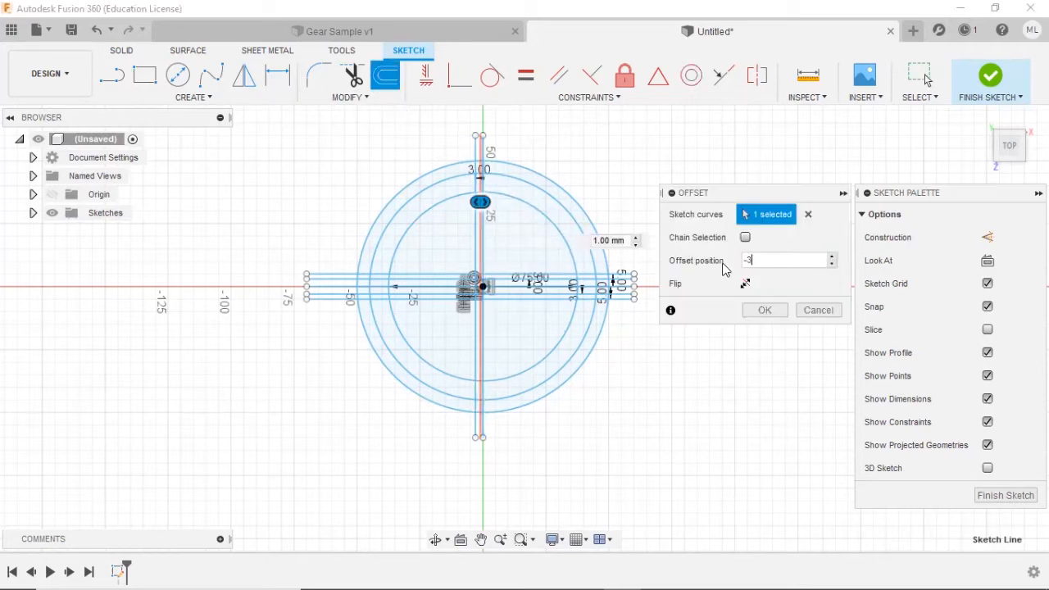
pyautogui.press('Return')
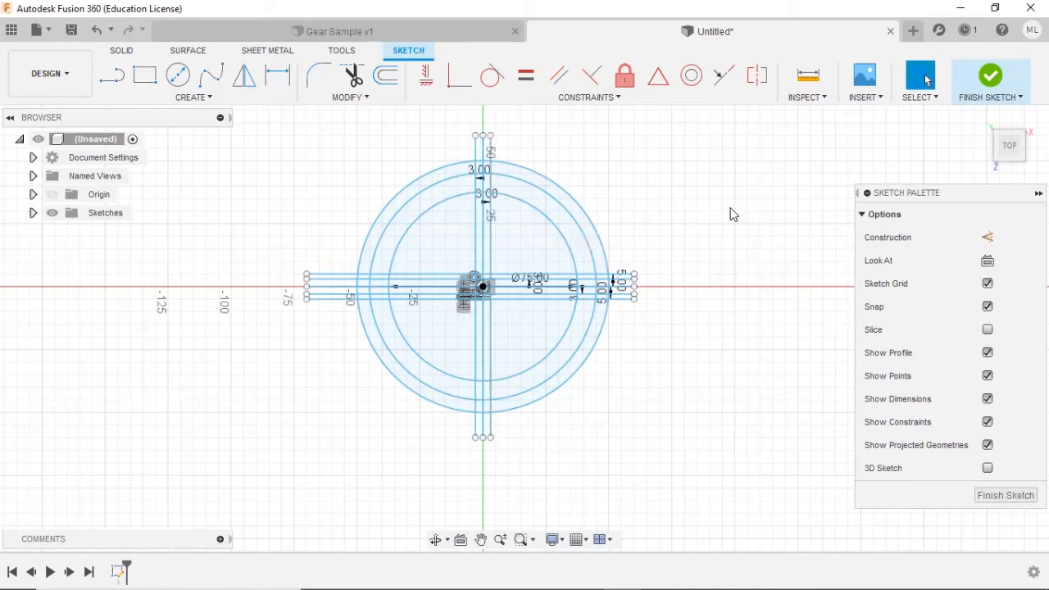
pyautogui.click(724, 78)
pyautogui.scroll(4, 480, 188)
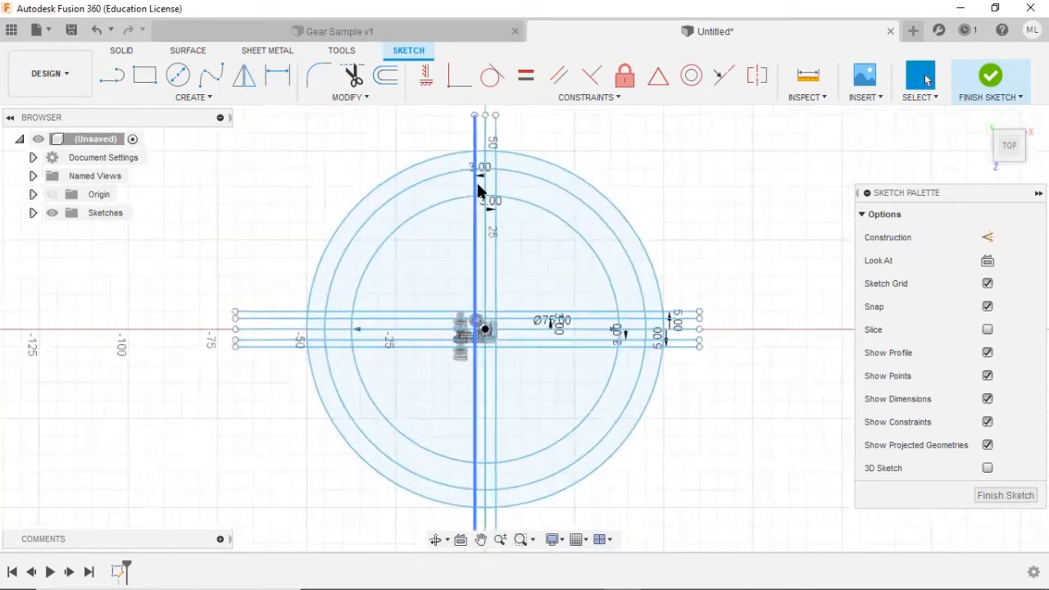
# Step: Show the sketch MODIFY dropdown so the Trim tool is within reach
pyautogui.scroll(3, 480, 190)
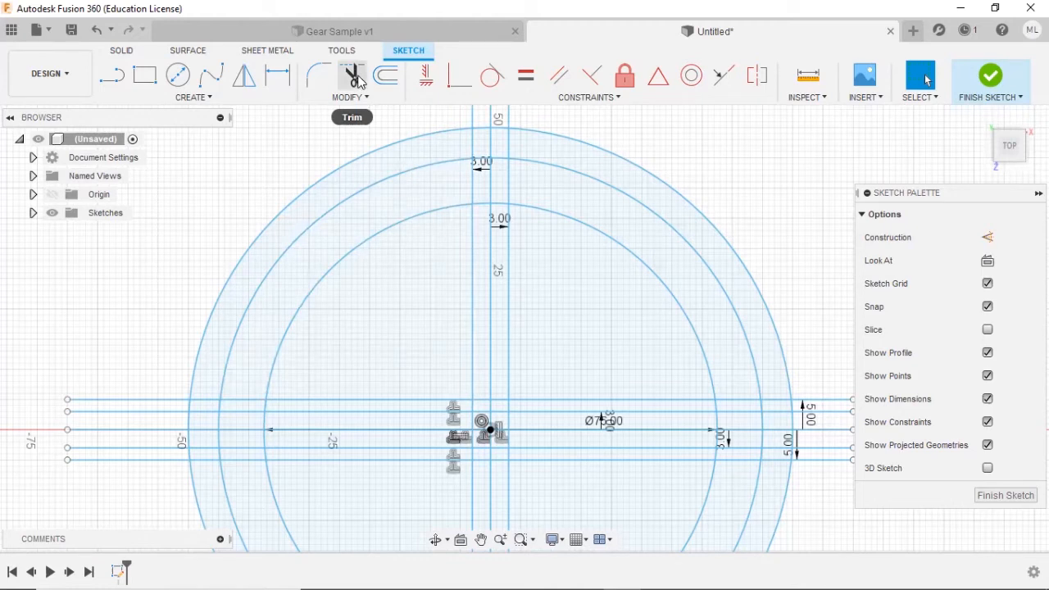
pyautogui.click(367, 100)
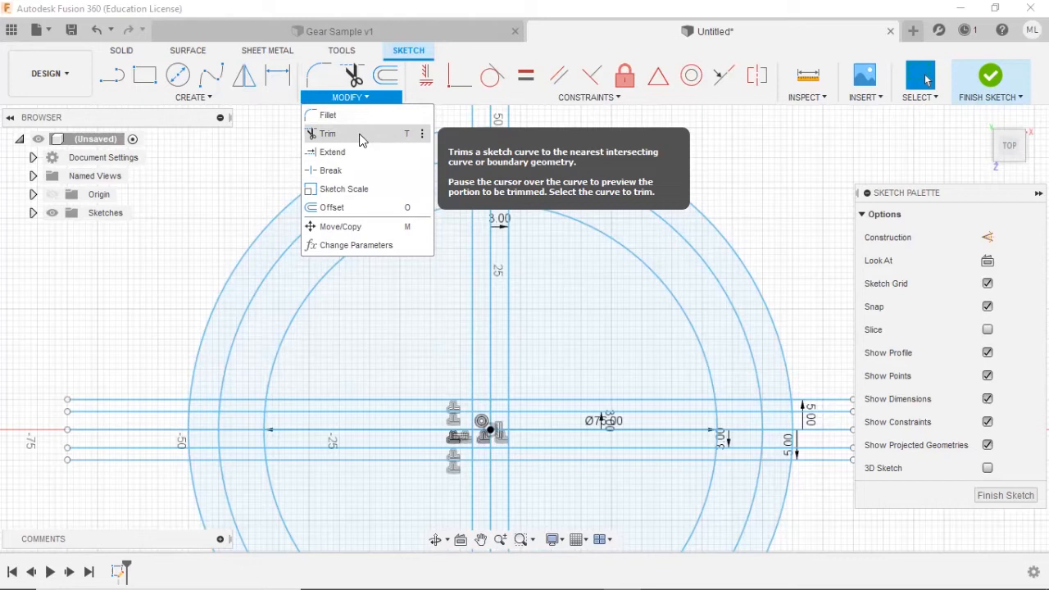
# Step: Trim the upper-left, upper-right and small right arc pieces off the 75 mm circle
pyautogui.click(360, 134)
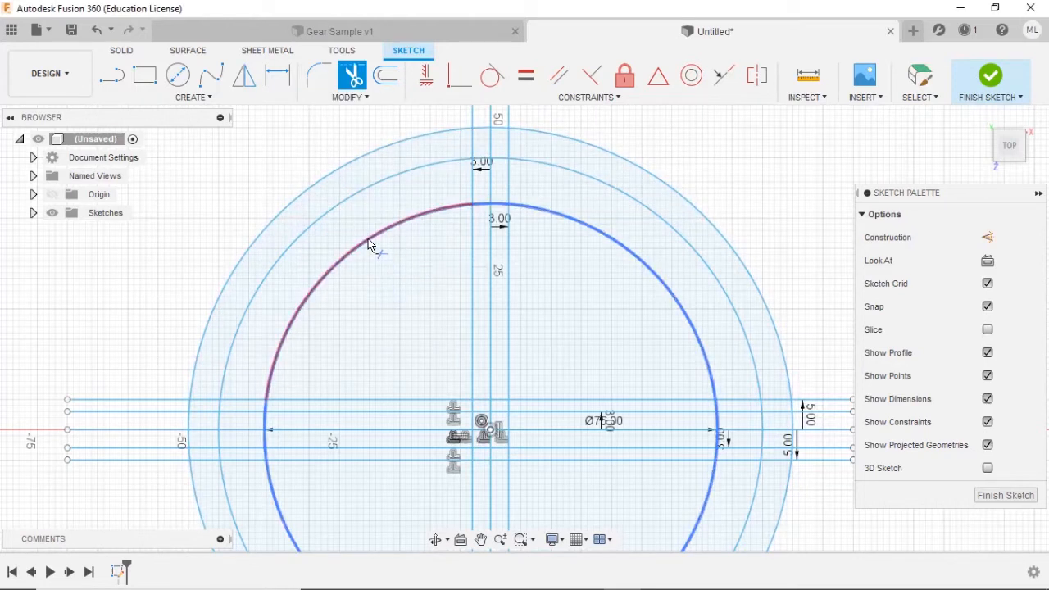
pyautogui.click(366, 243)
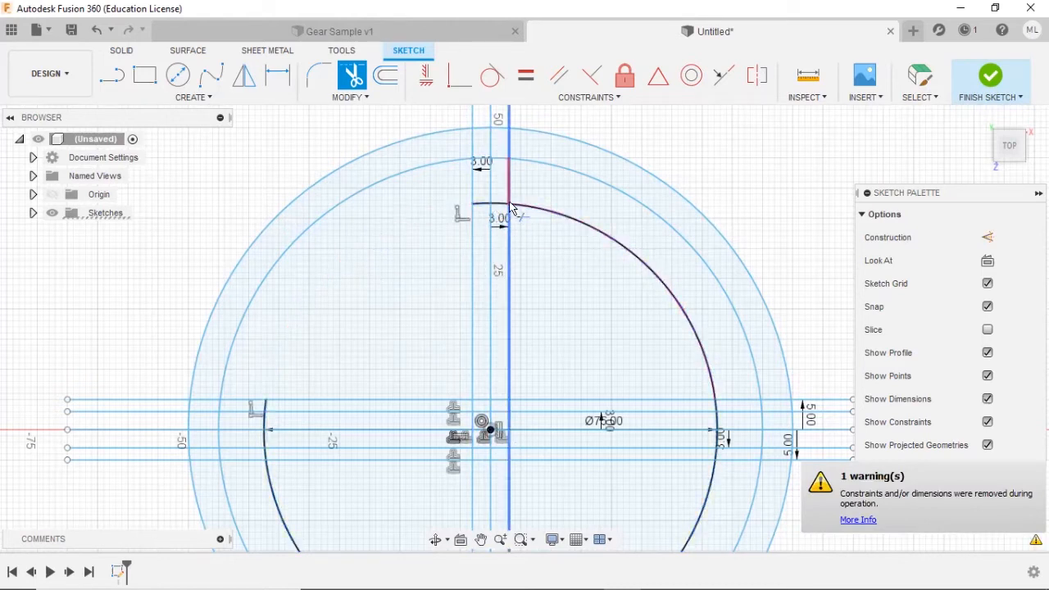
pyautogui.click(598, 236)
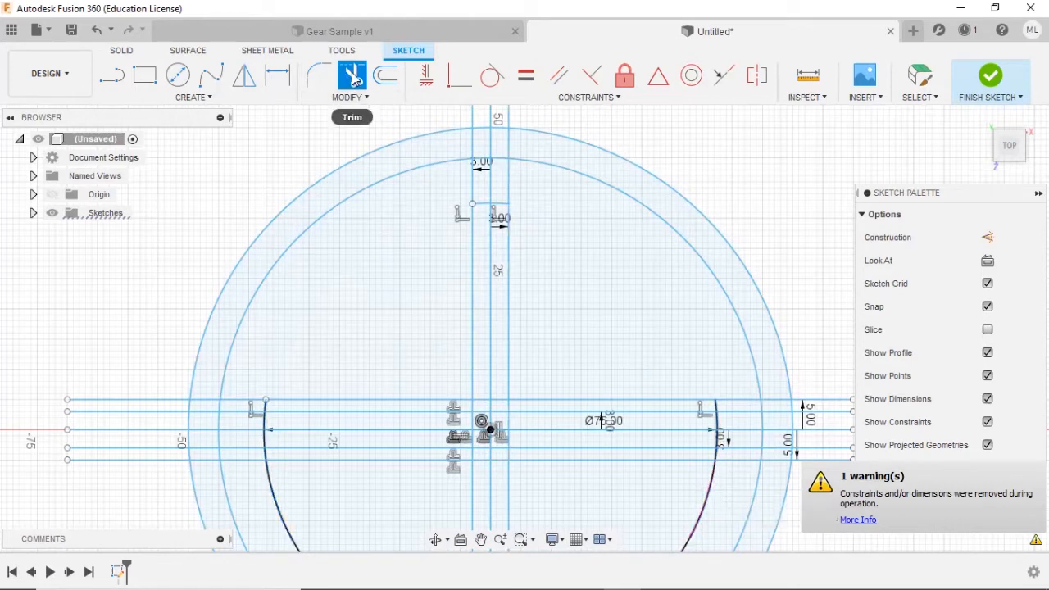
pyautogui.click(713, 410)
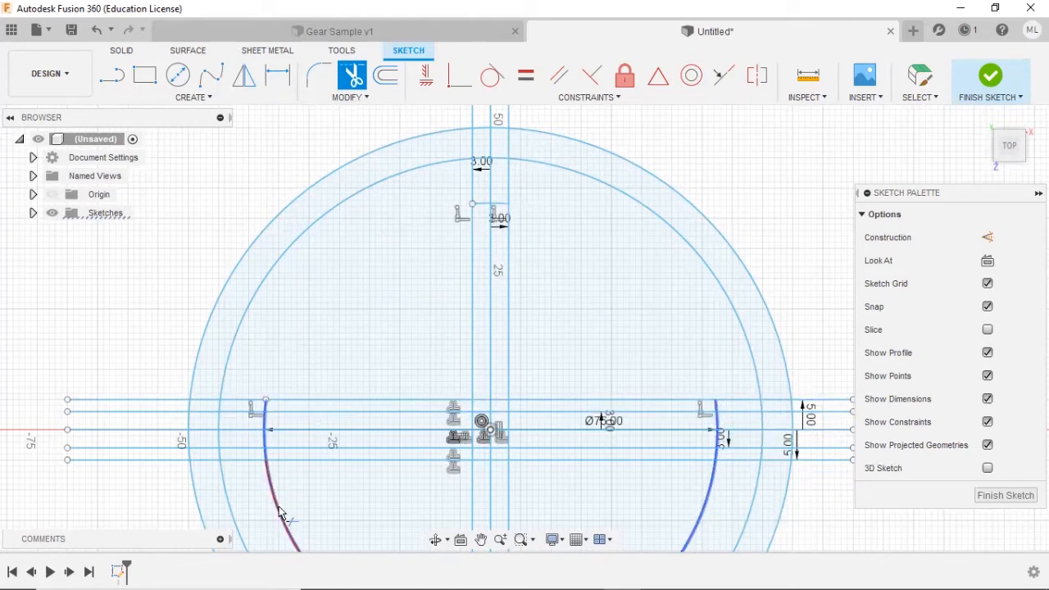
pyautogui.scroll(2, 364, 521)
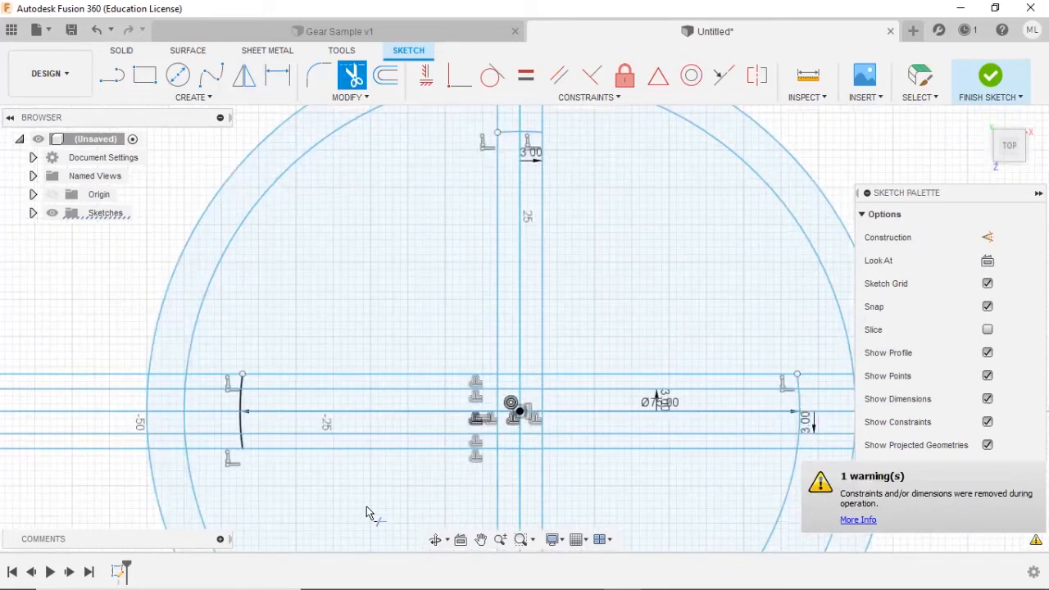
pyautogui.scroll(-3, 367, 512)
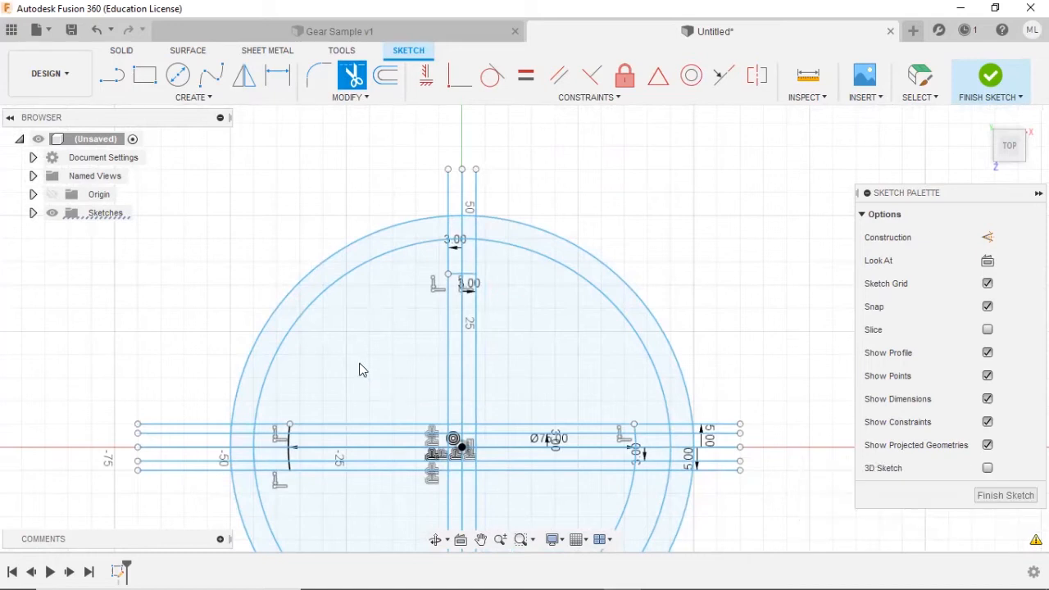
pyautogui.press('Escape')
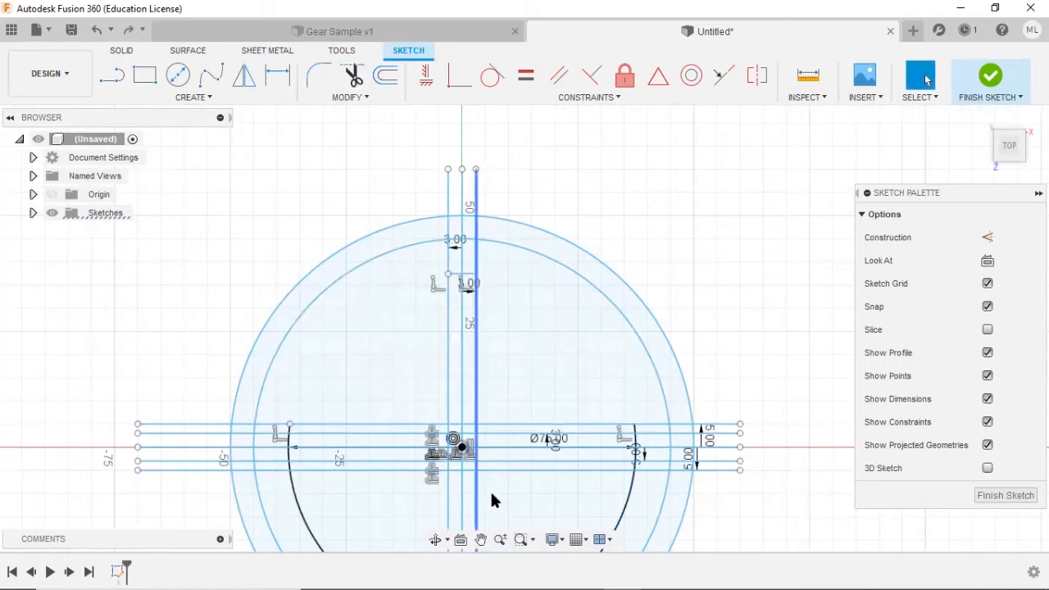
pyautogui.click(588, 484)
pyautogui.scroll(5, 574, 483)
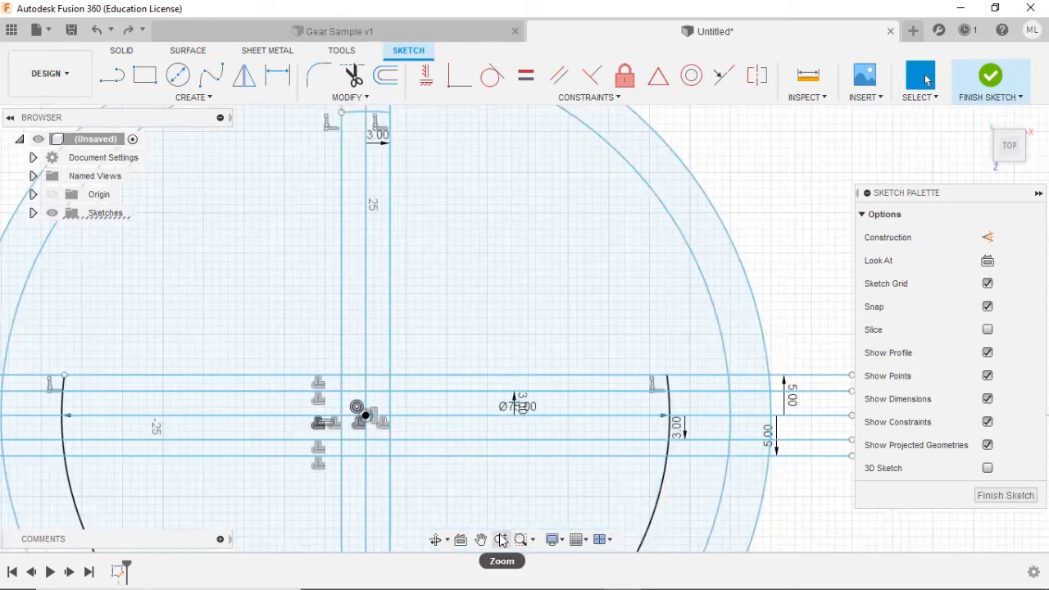
pyautogui.scroll(-10, 502, 482)
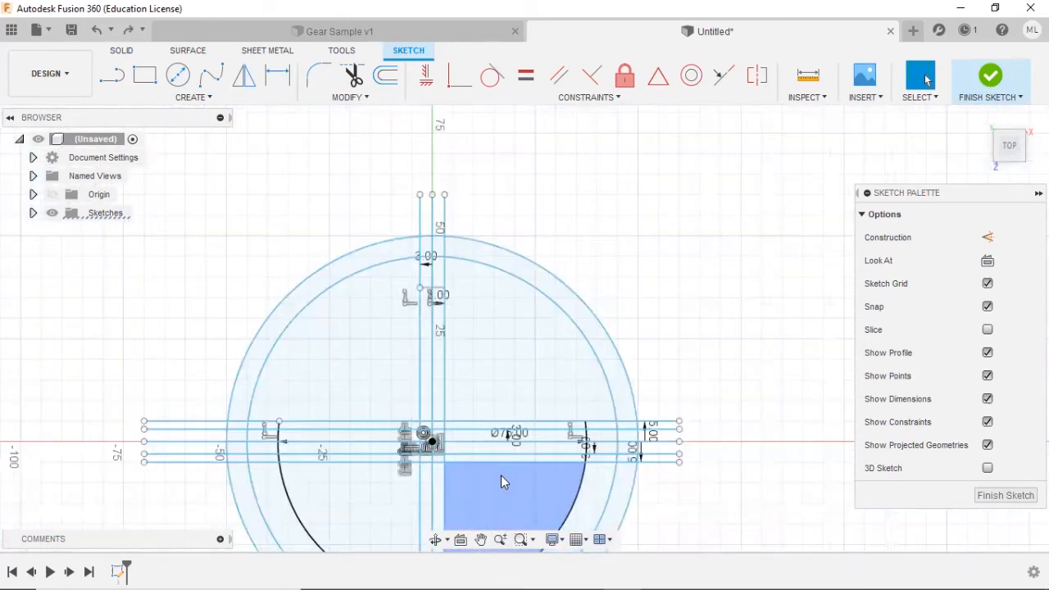
pyautogui.scroll(-5, 501, 477)
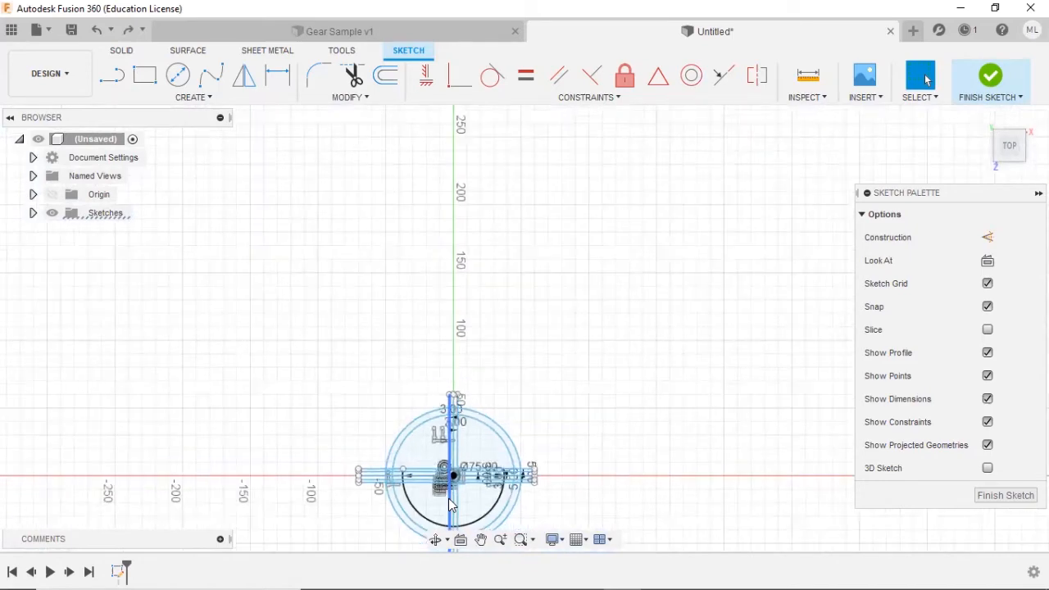
pyautogui.click(448, 527)
pyautogui.scroll(-3, 448, 532)
pyautogui.scroll(10, 448, 533)
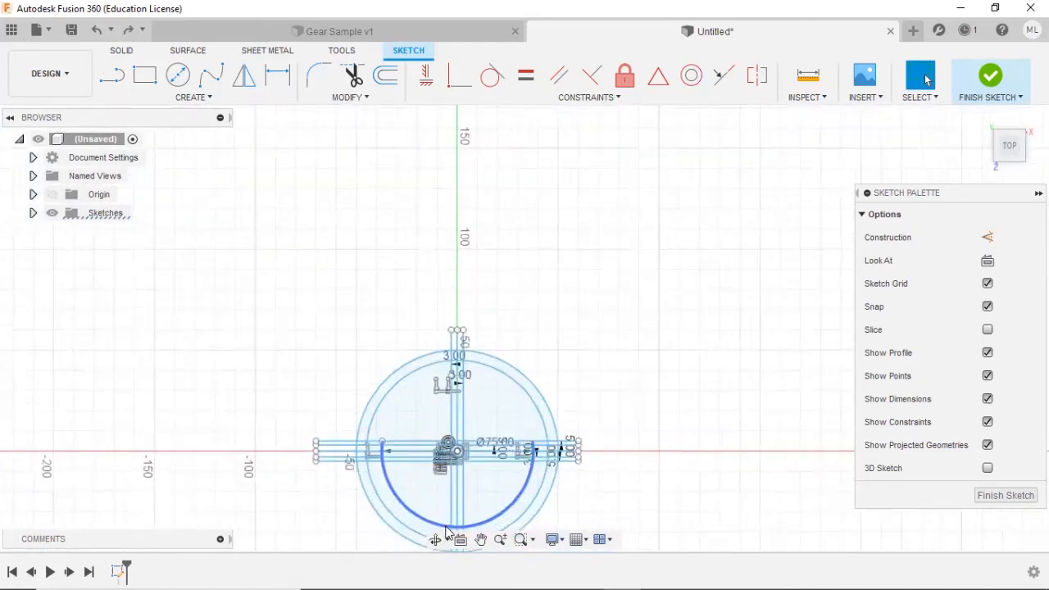
pyautogui.scroll(3, 447, 533)
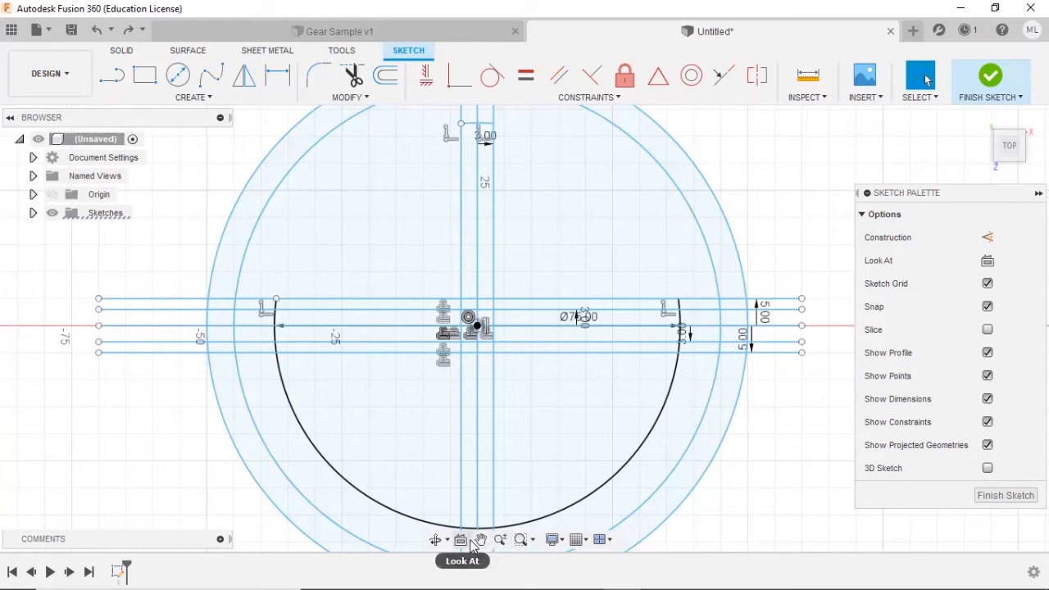
pyautogui.click(482, 547)
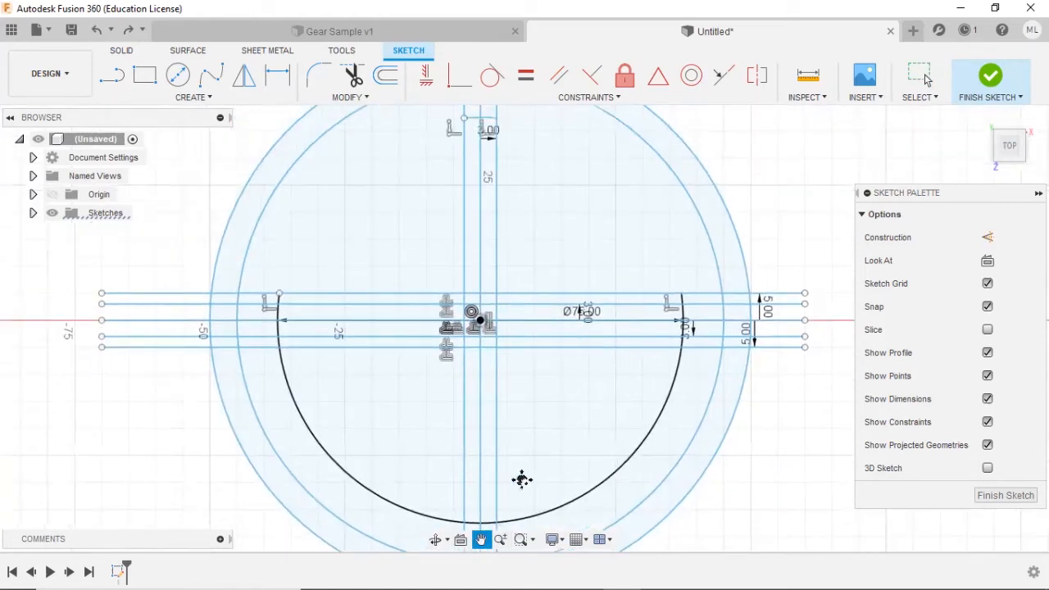
pyautogui.moveTo(520, 480); pyautogui.dragTo(551, 445)
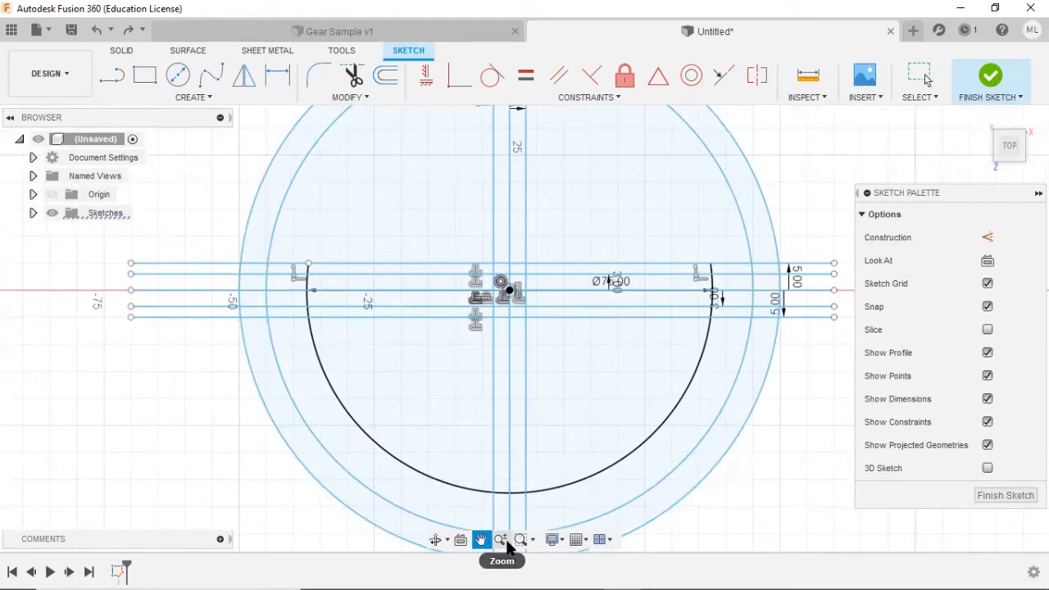
pyautogui.click(506, 542)
pyautogui.scroll(2, 520, 474)
pyautogui.scroll(-6, 519, 474)
# Step: Select the leftover lower arc of the 75 mm circle and delete it
pyautogui.scroll(4, 520, 474)
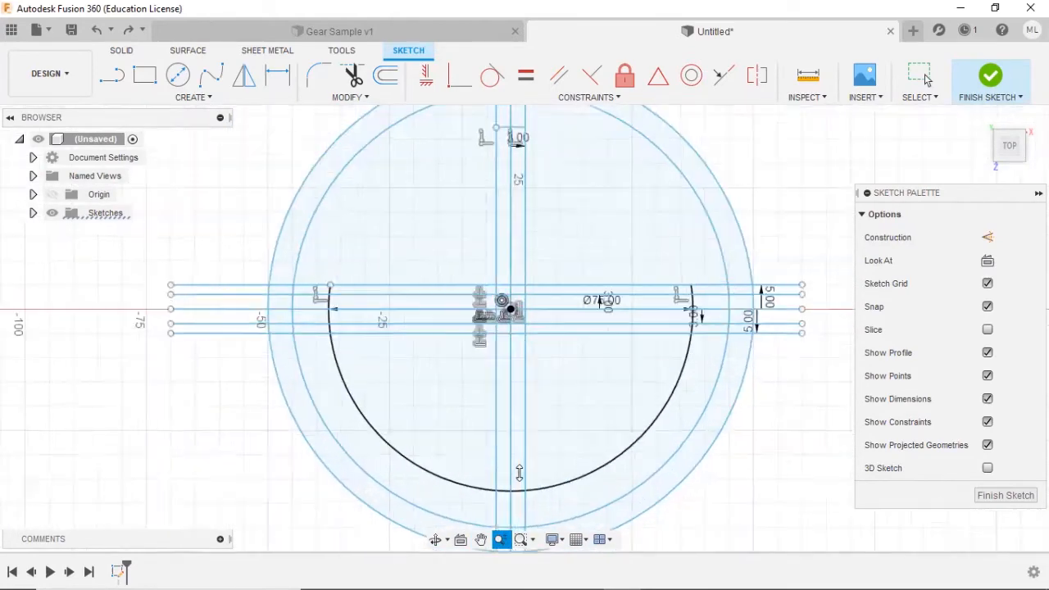
pyautogui.scroll(1, 520, 474)
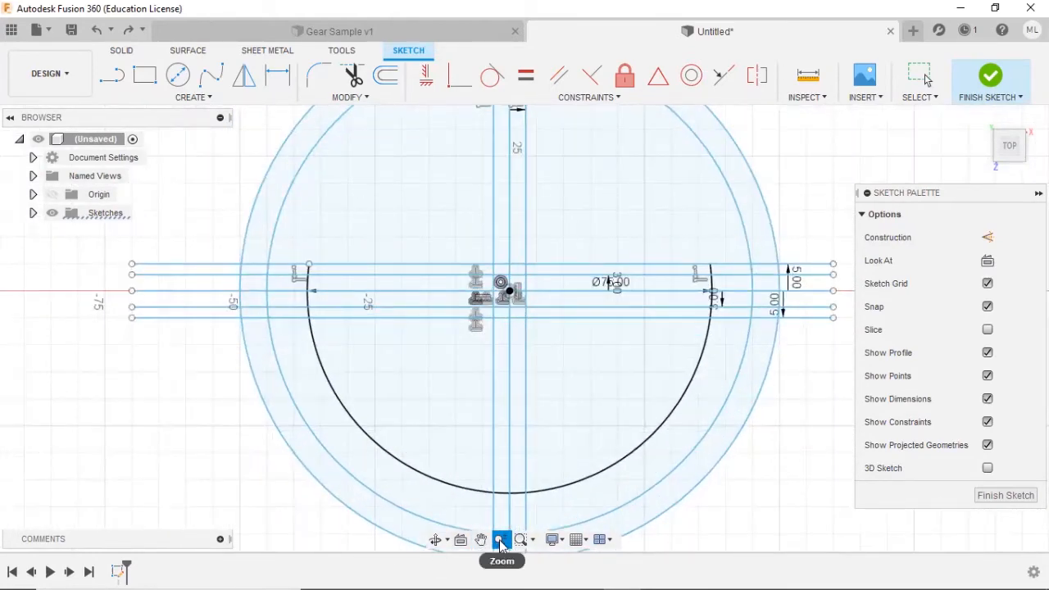
pyautogui.press('Escape')
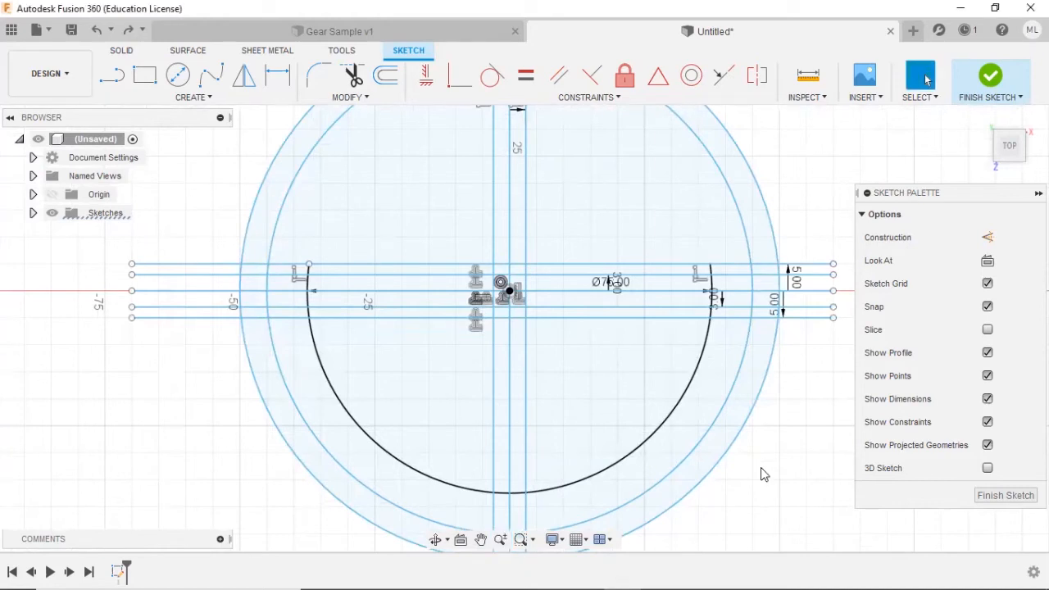
pyautogui.click(336, 392)
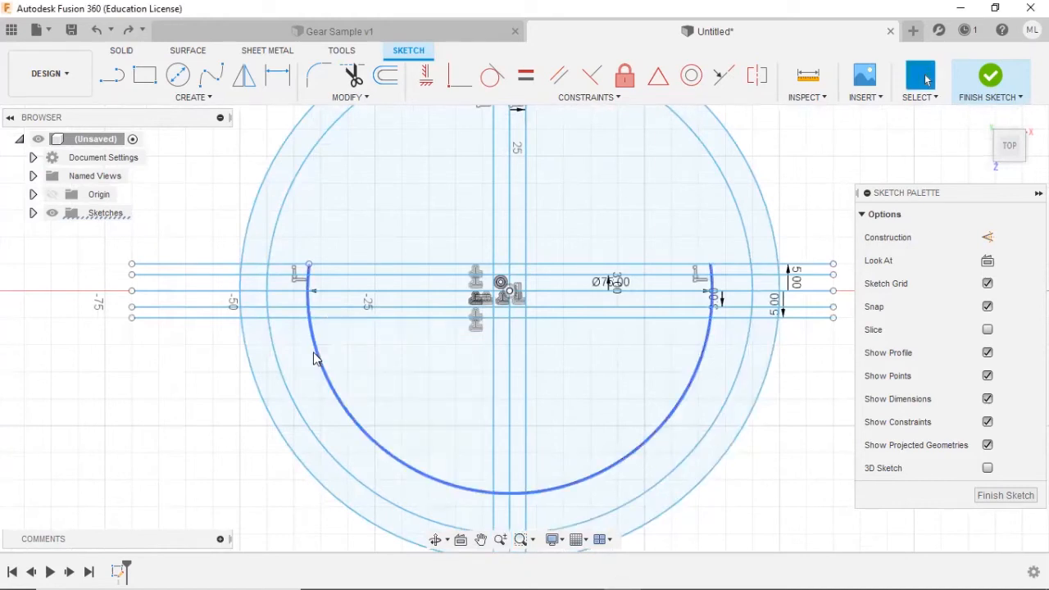
pyautogui.click(323, 366)
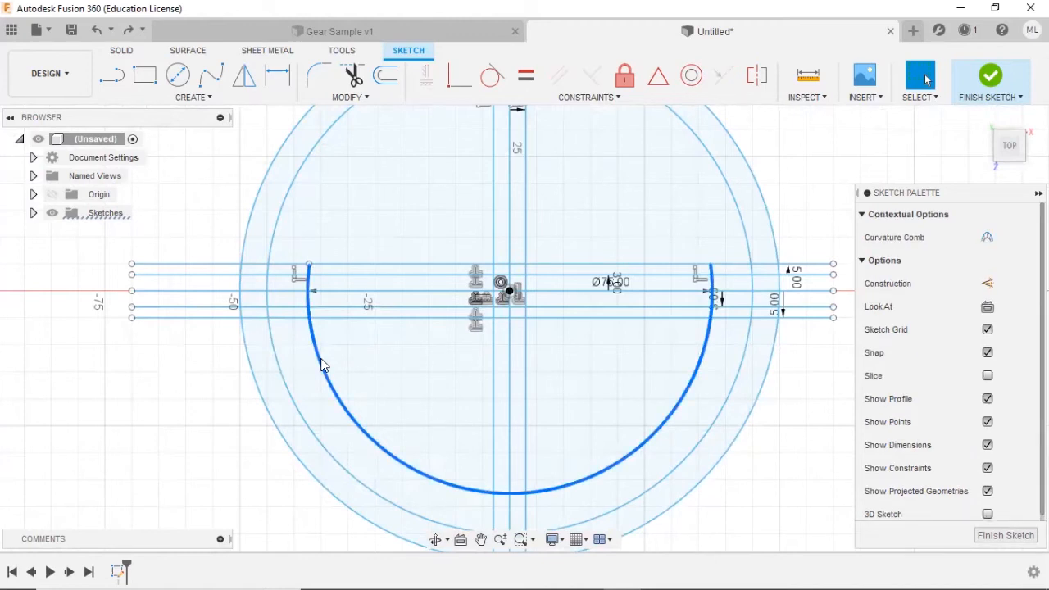
pyautogui.press('Delete')
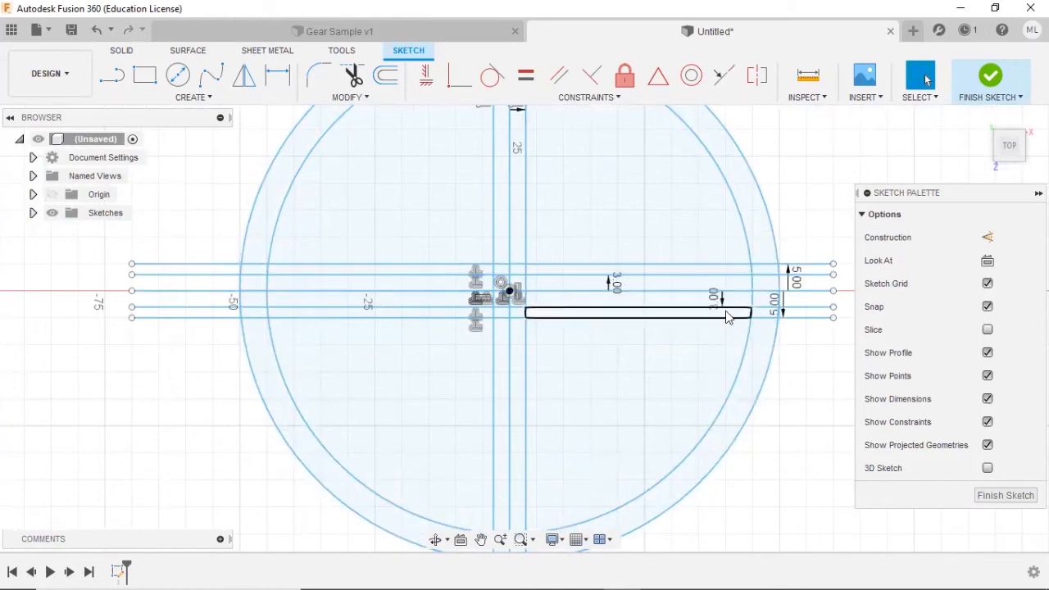
pyautogui.scroll(-6, 475, 160)
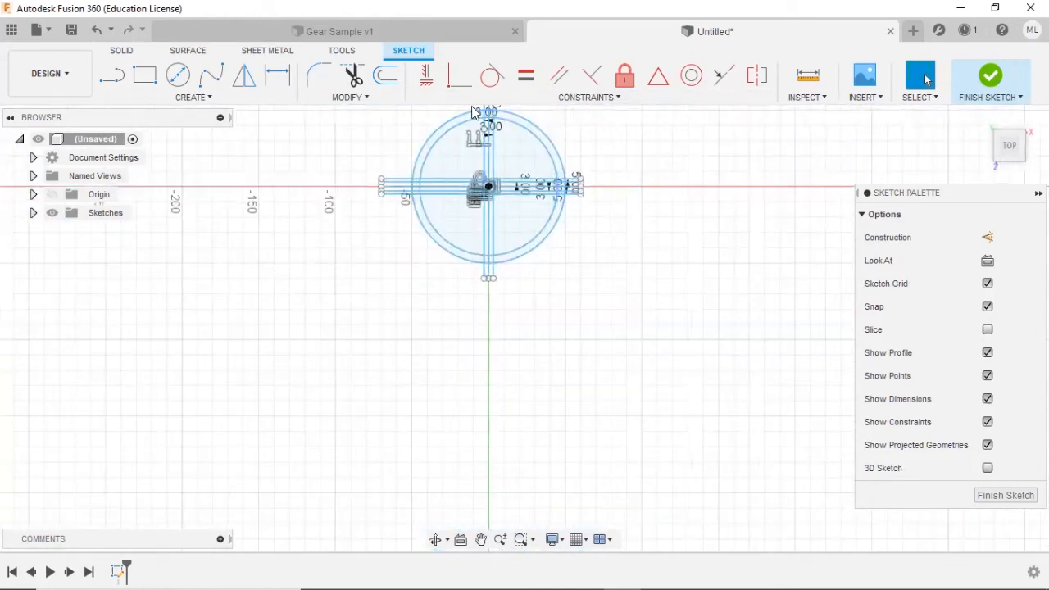
pyautogui.scroll(8, 483, 123)
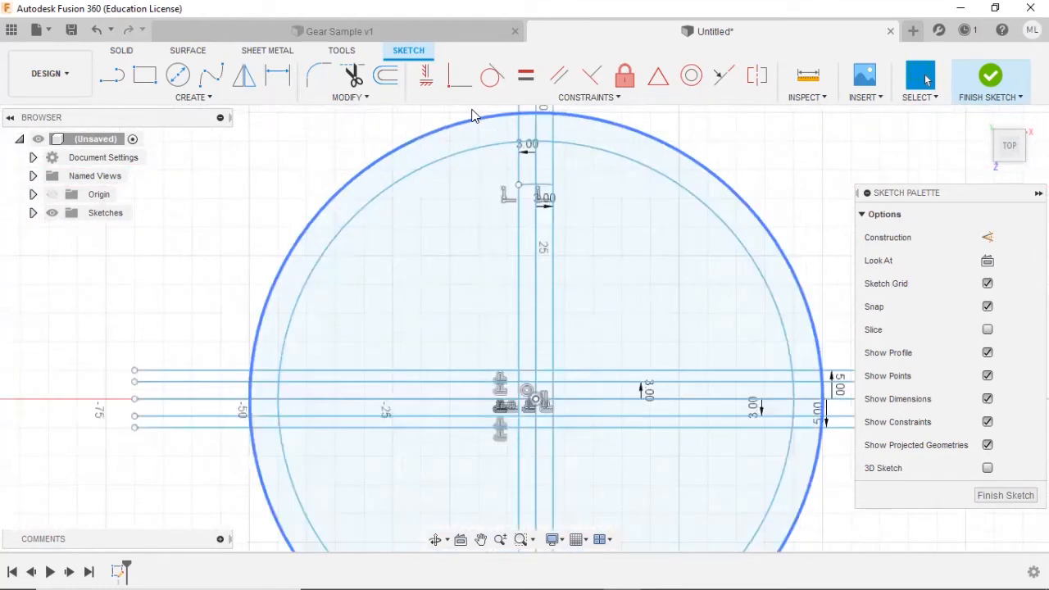
# Step: Select the short arc capping the top of the slot between the vertical offset lines
pyautogui.click(576, 225)
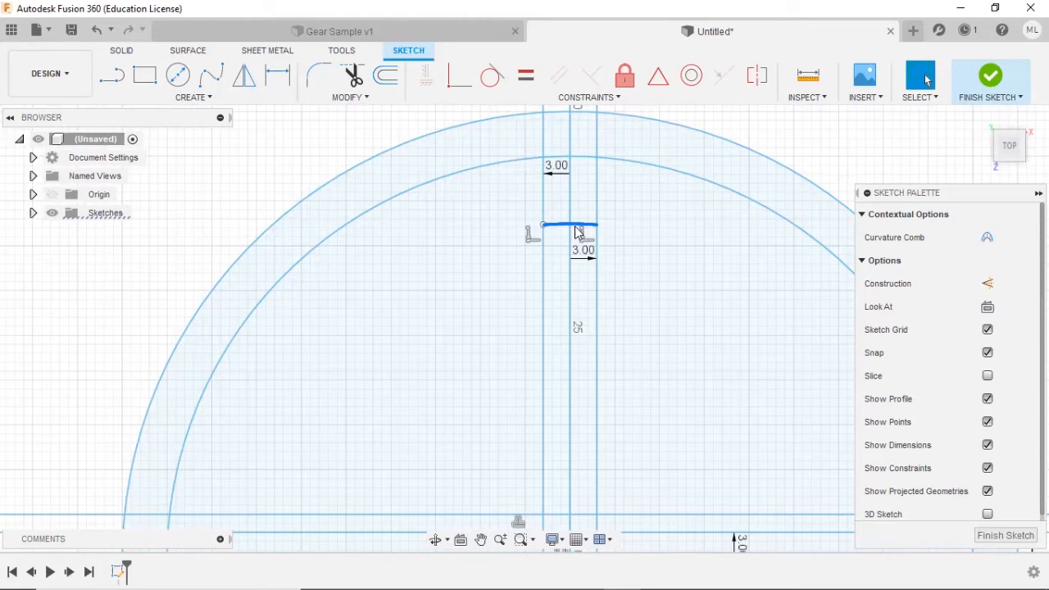
pyautogui.scroll(2, 659, 241)
pyautogui.scroll(-4, 659, 241)
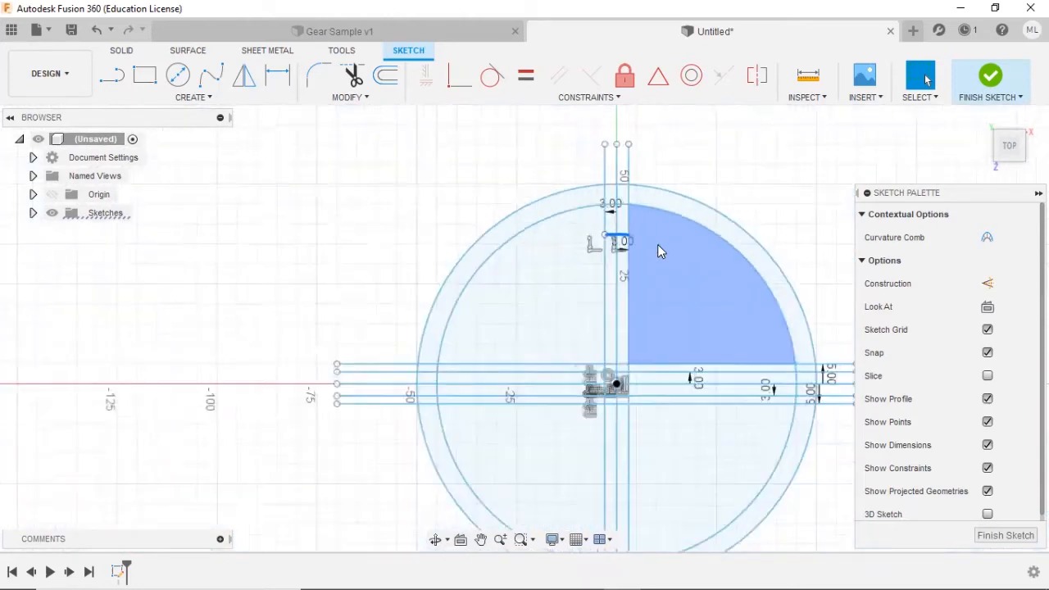
pyautogui.scroll(-1, 658, 244)
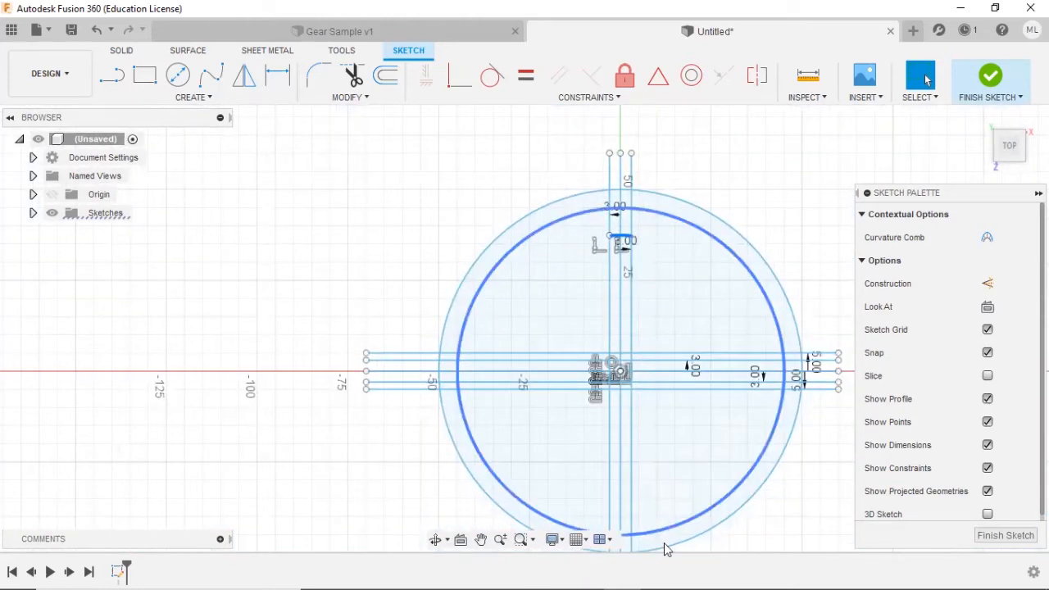
# Step: Circular-pattern the selected tooth guide curves 18 times around the circles' centre point
pyautogui.click(209, 98)
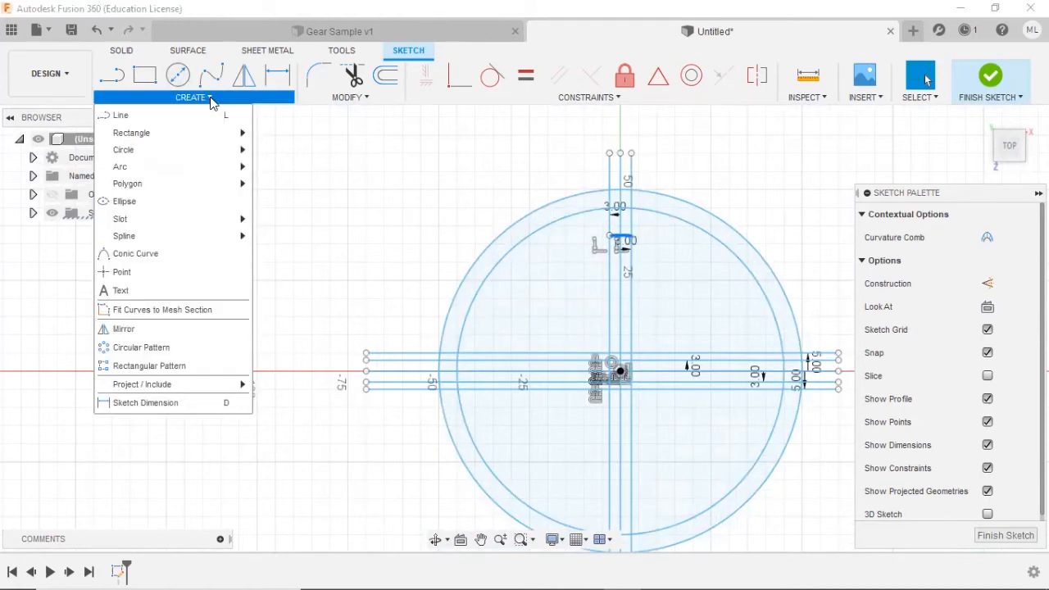
pyautogui.click(200, 349)
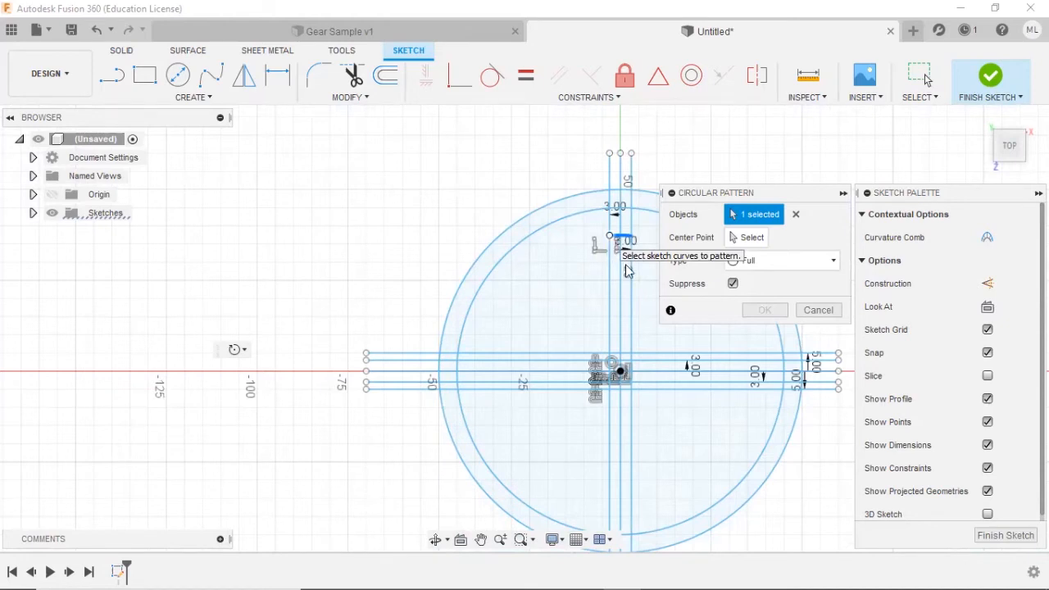
pyautogui.click(622, 376)
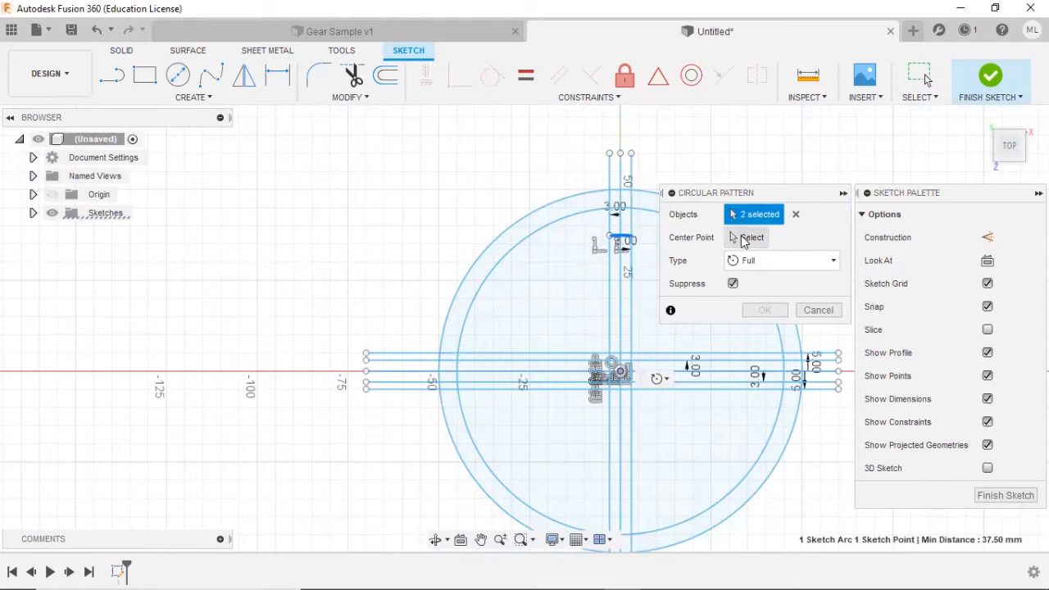
pyautogui.click(743, 239)
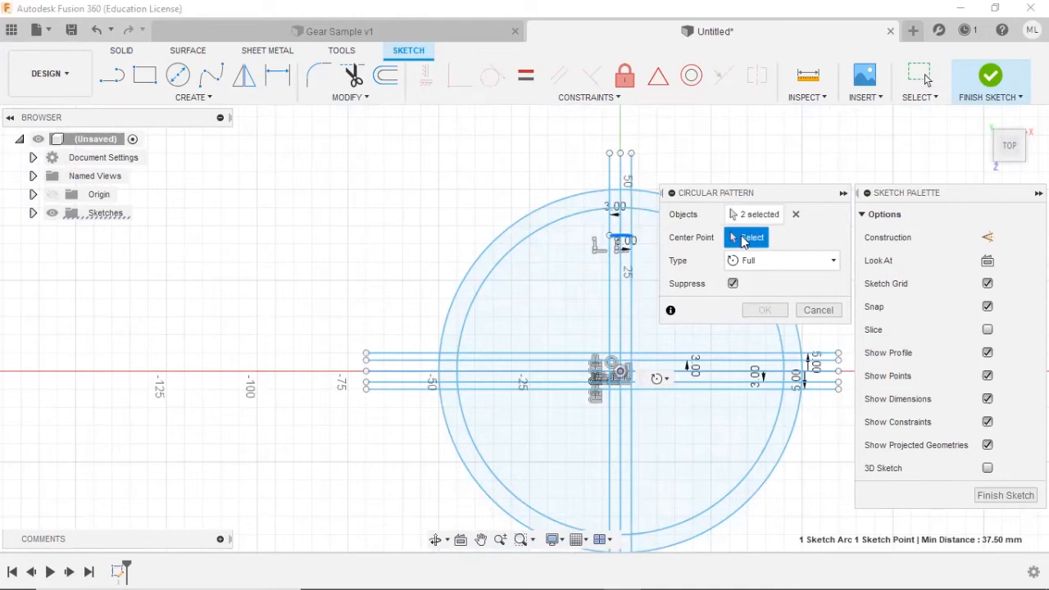
pyautogui.click(509, 259)
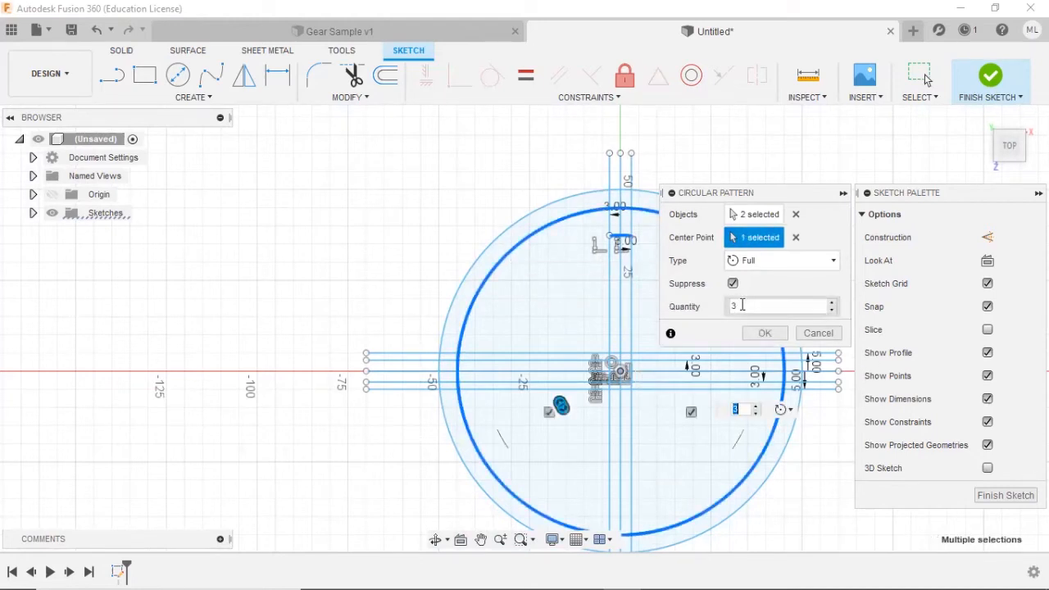
pyautogui.doubleClick(743, 305)
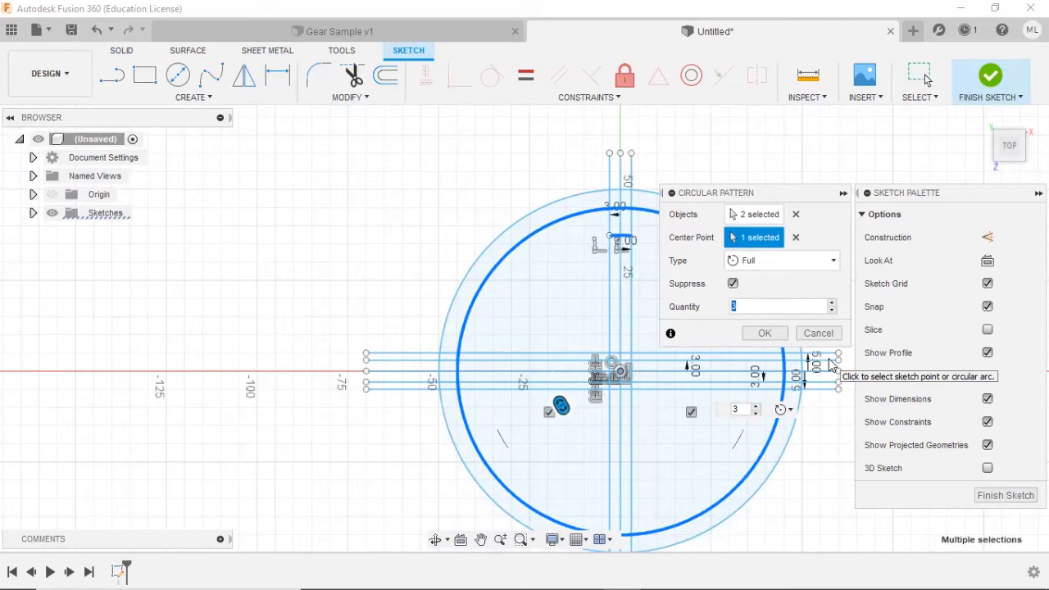
pyautogui.write('18')
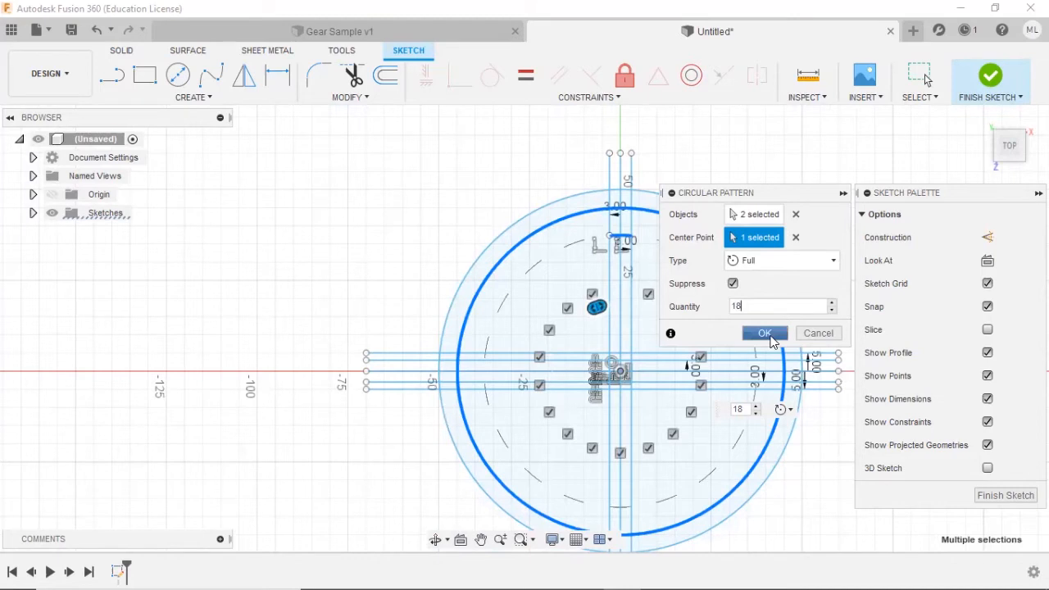
pyautogui.click(765, 334)
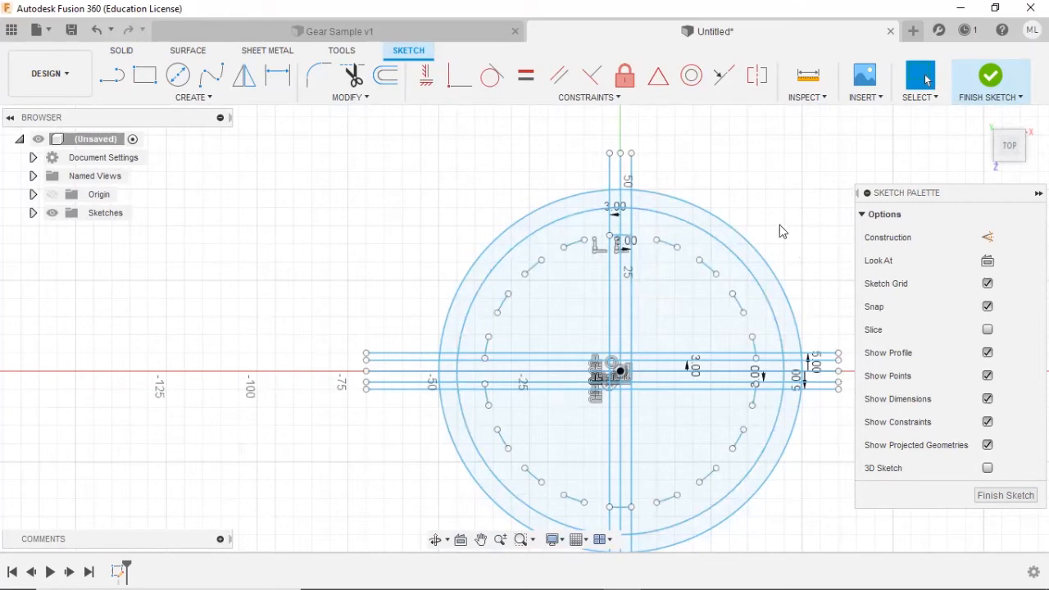
pyautogui.scroll(-2, 769, 393)
pyautogui.scroll(5, 768, 394)
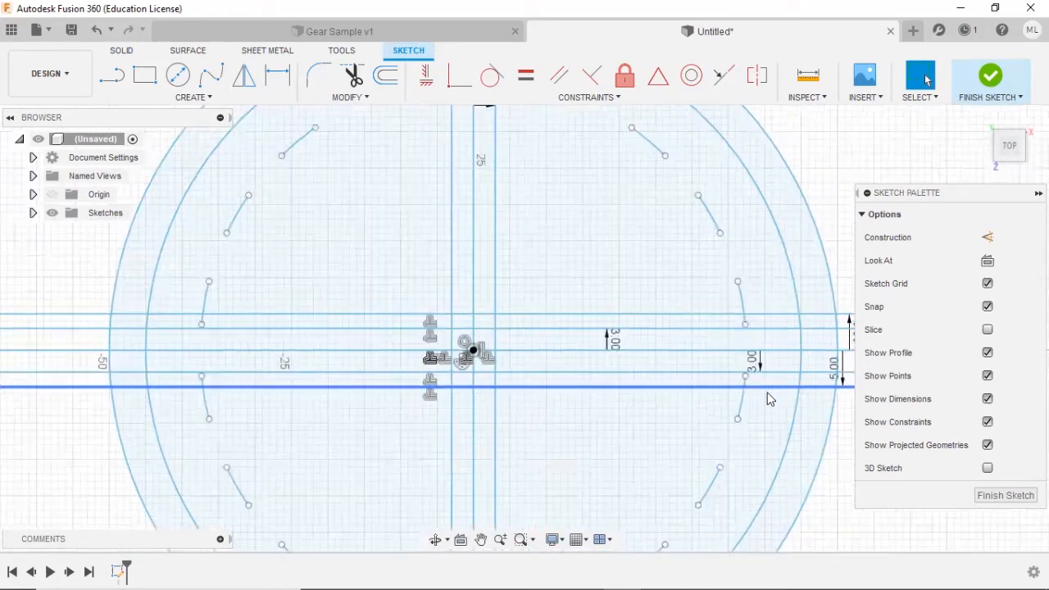
pyautogui.scroll(3, 769, 397)
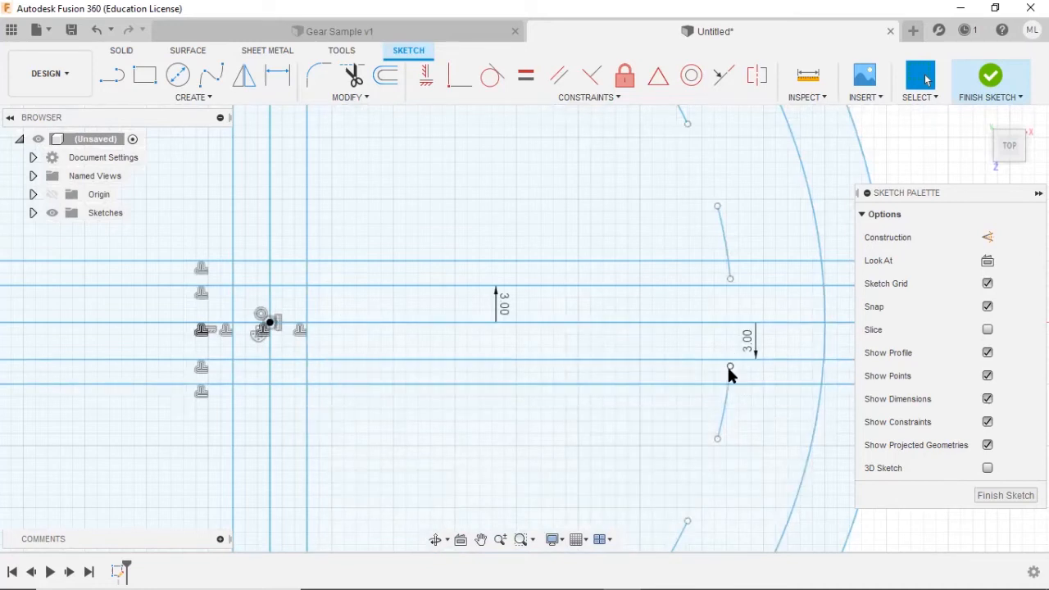
pyautogui.scroll(-5, 730, 373)
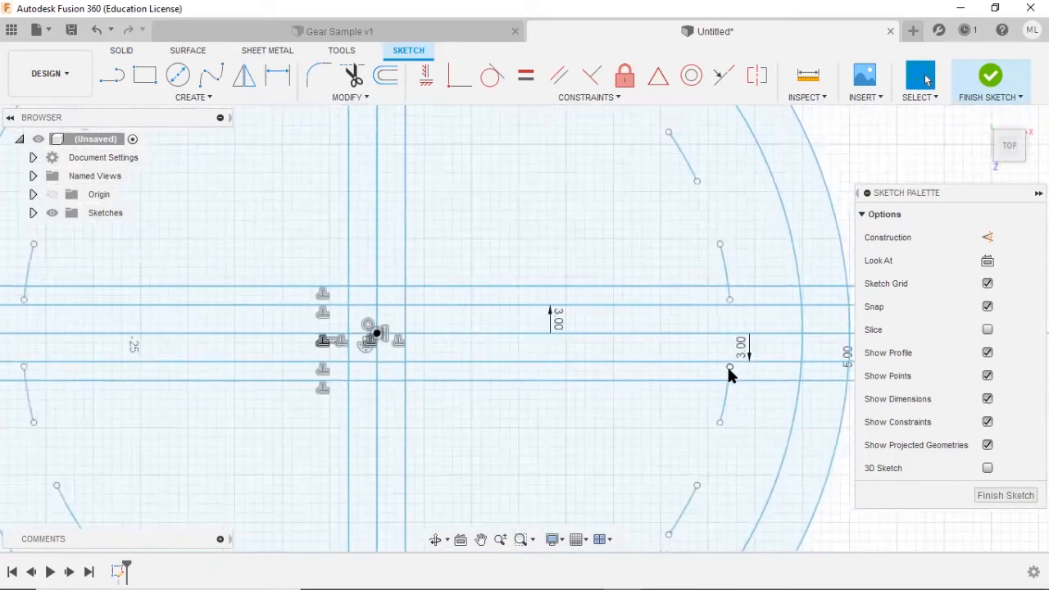
pyautogui.scroll(4, 728, 368)
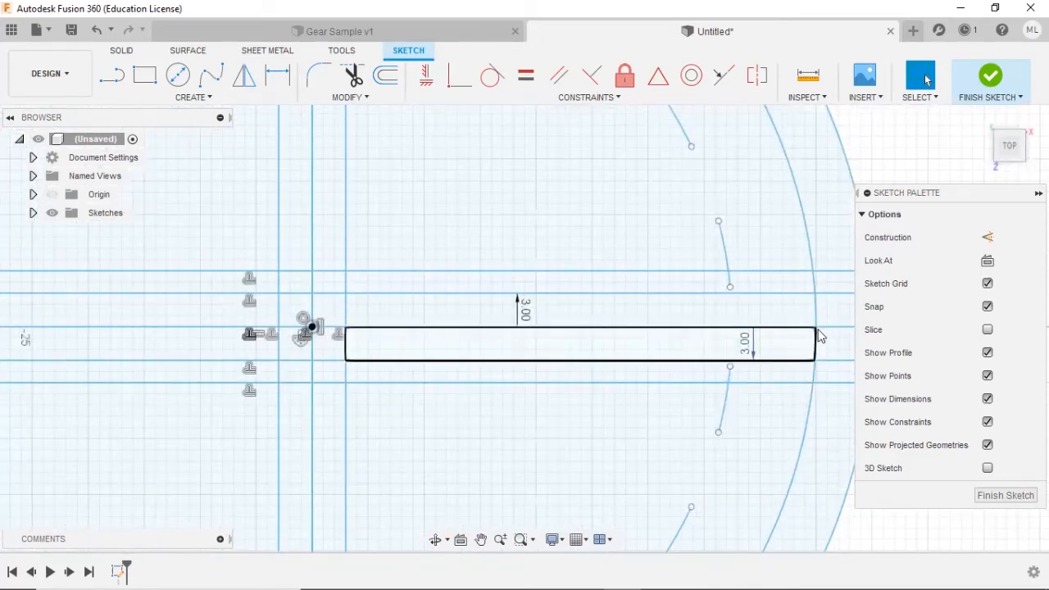
pyautogui.scroll(2, 817, 349)
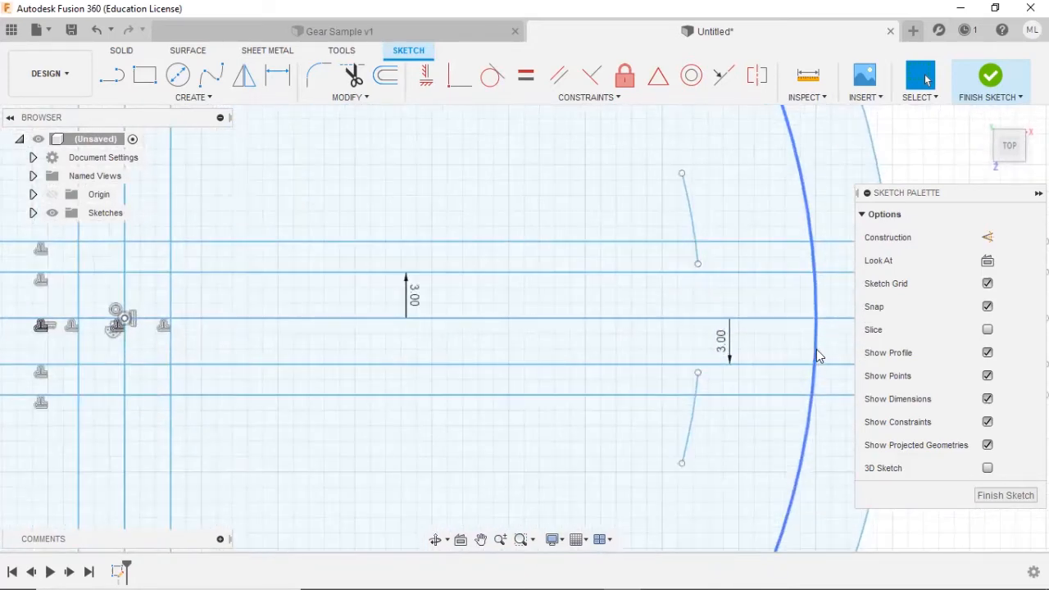
pyautogui.scroll(2, 817, 352)
pyautogui.scroll(-5, 817, 354)
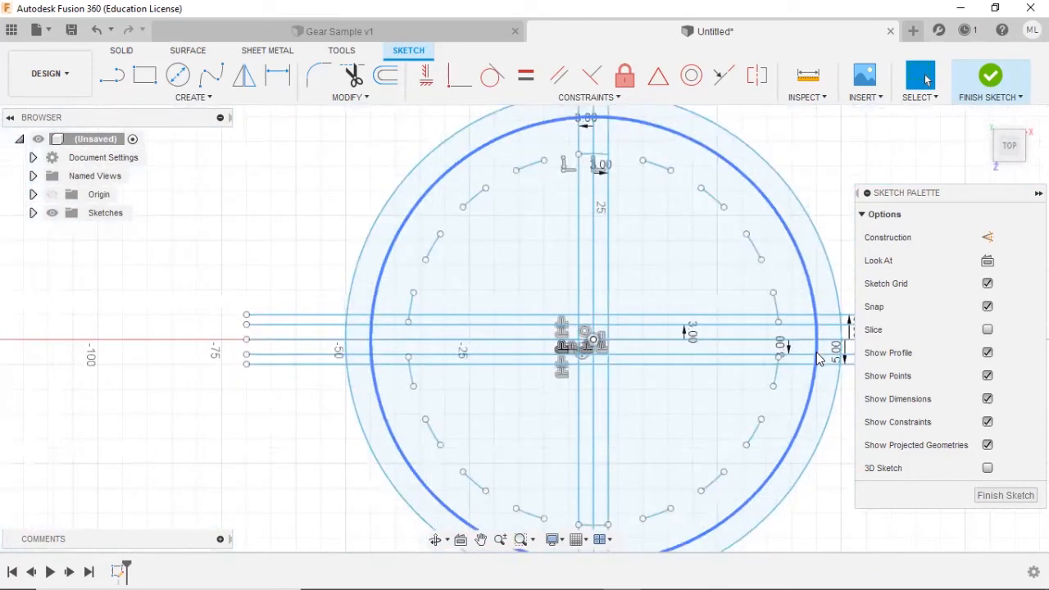
pyautogui.click(482, 541)
pyautogui.moveTo(813, 374); pyautogui.dragTo(731, 374)
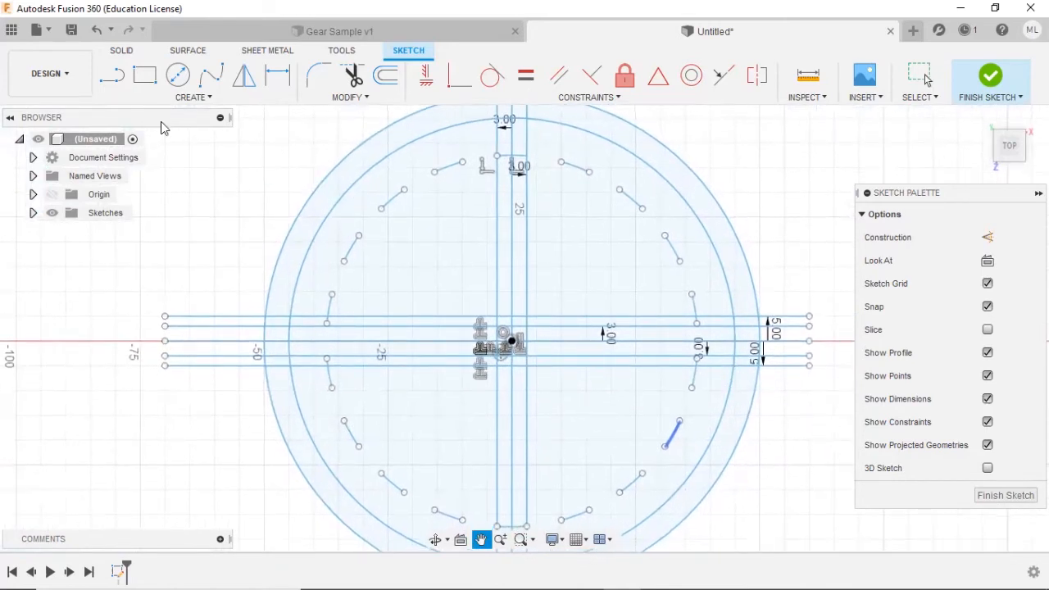
# Step: Draw a 3-point arc from the upper tooth mark out to the outer circle
pyautogui.click(210, 98)
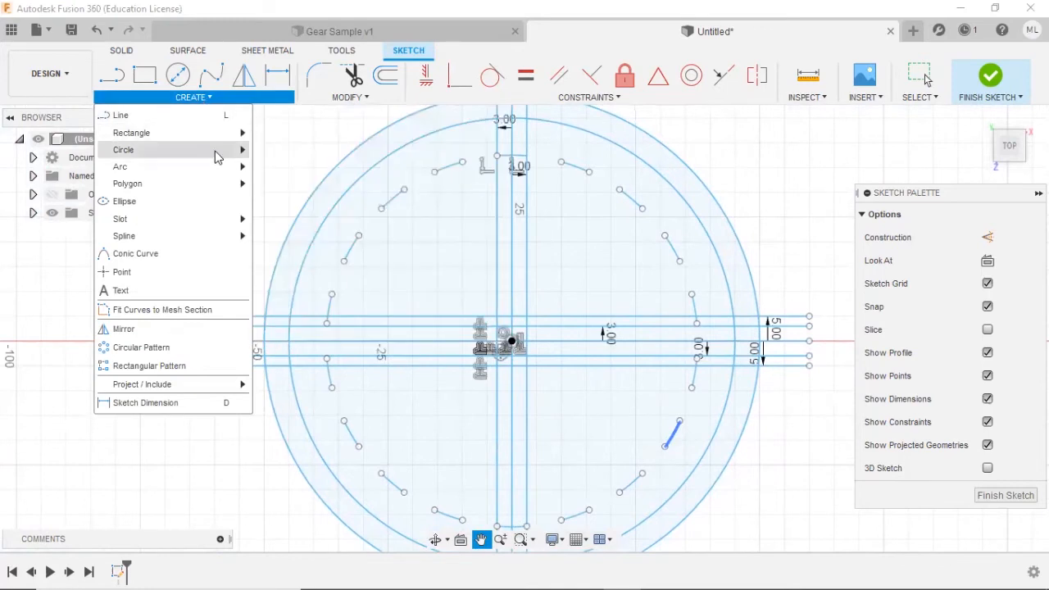
pyautogui.moveTo(218, 177)
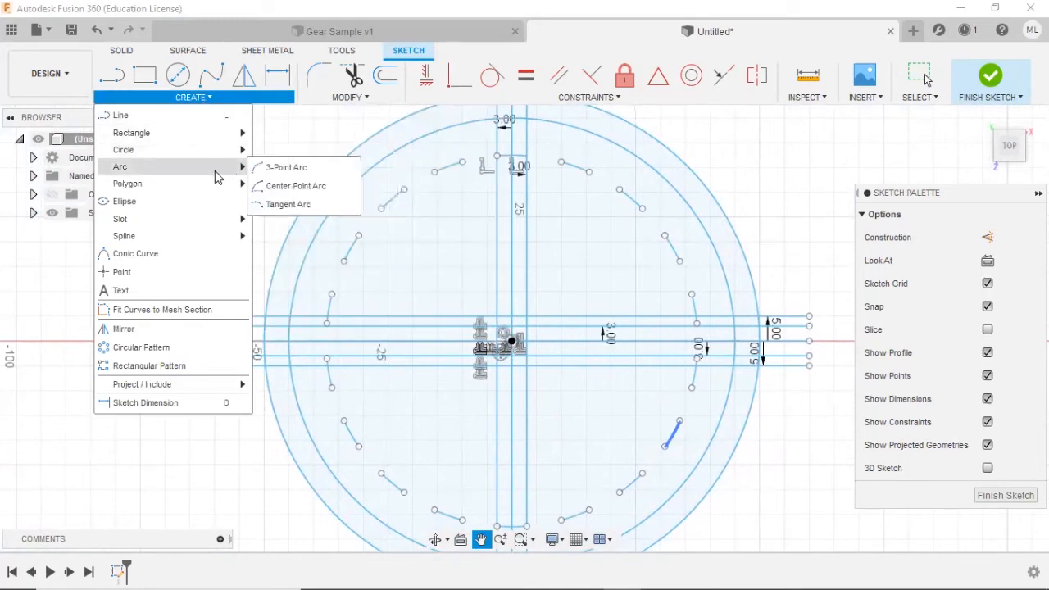
pyautogui.click(271, 167)
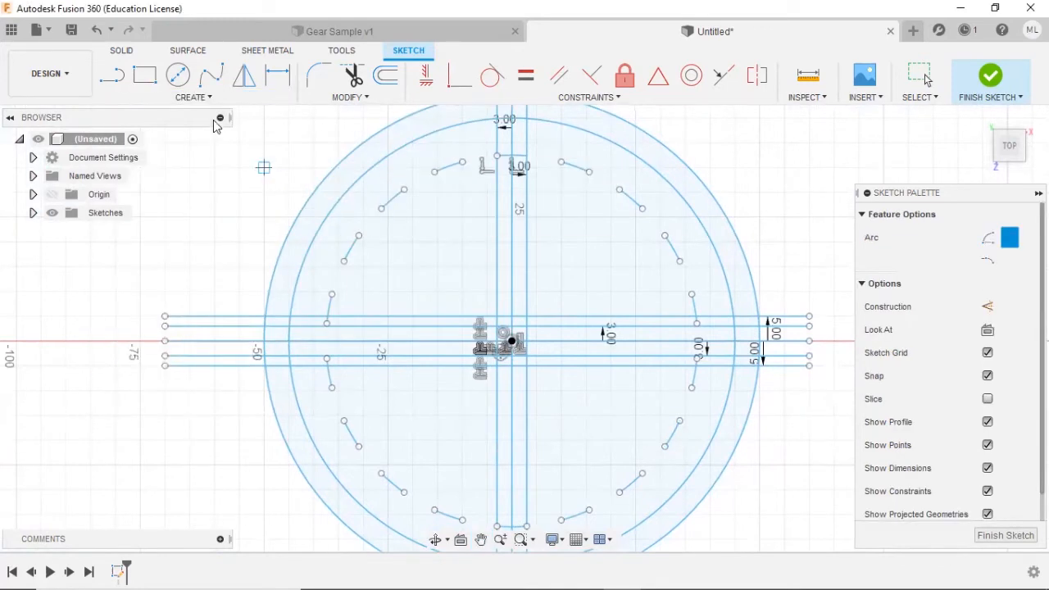
pyautogui.click(215, 98)
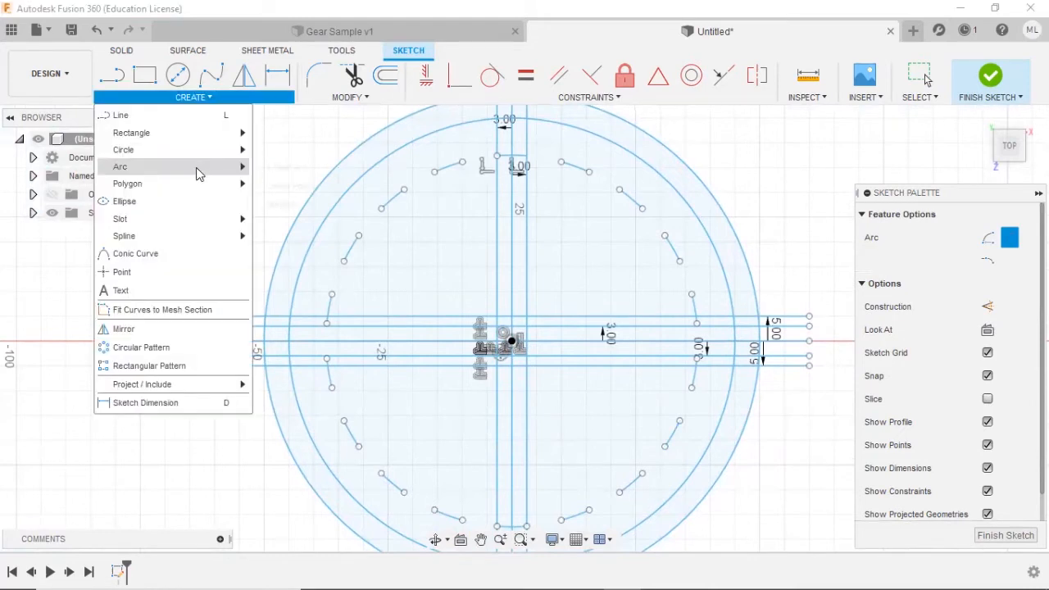
pyautogui.moveTo(196, 168)
pyautogui.click(282, 175)
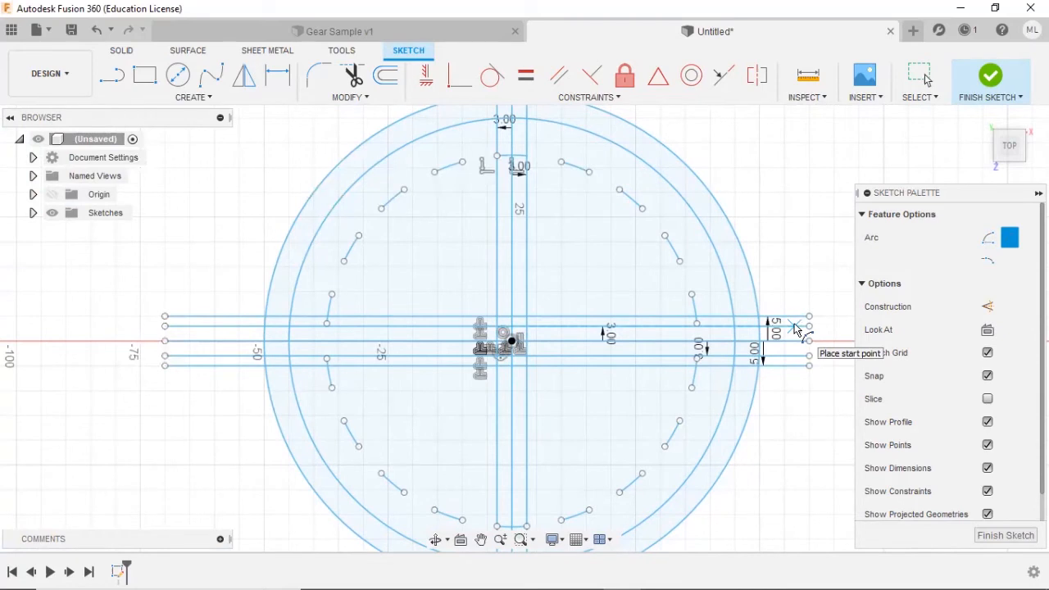
pyautogui.click(696, 324)
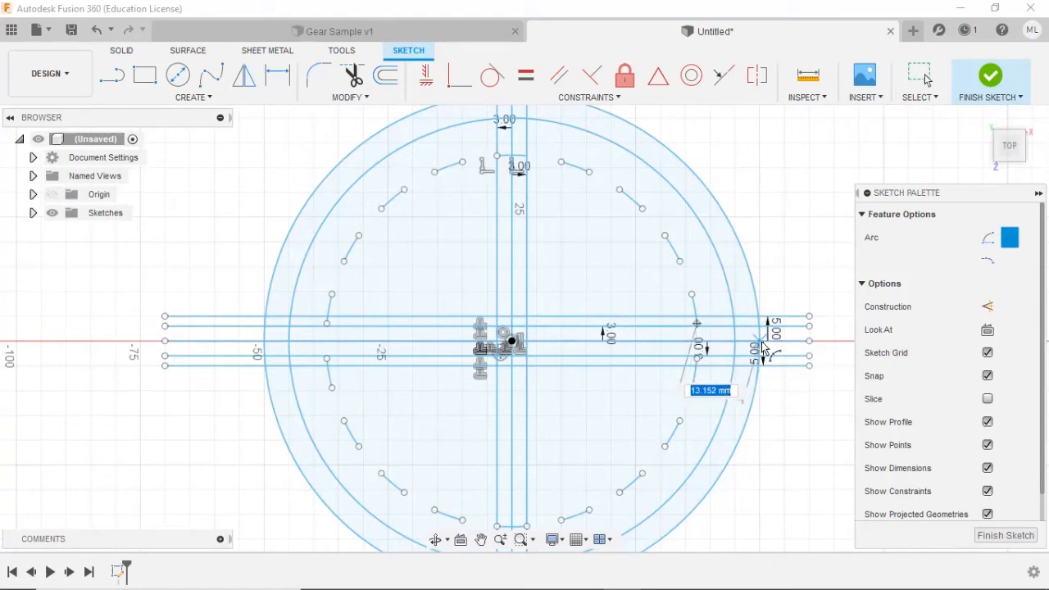
pyautogui.click(760, 341)
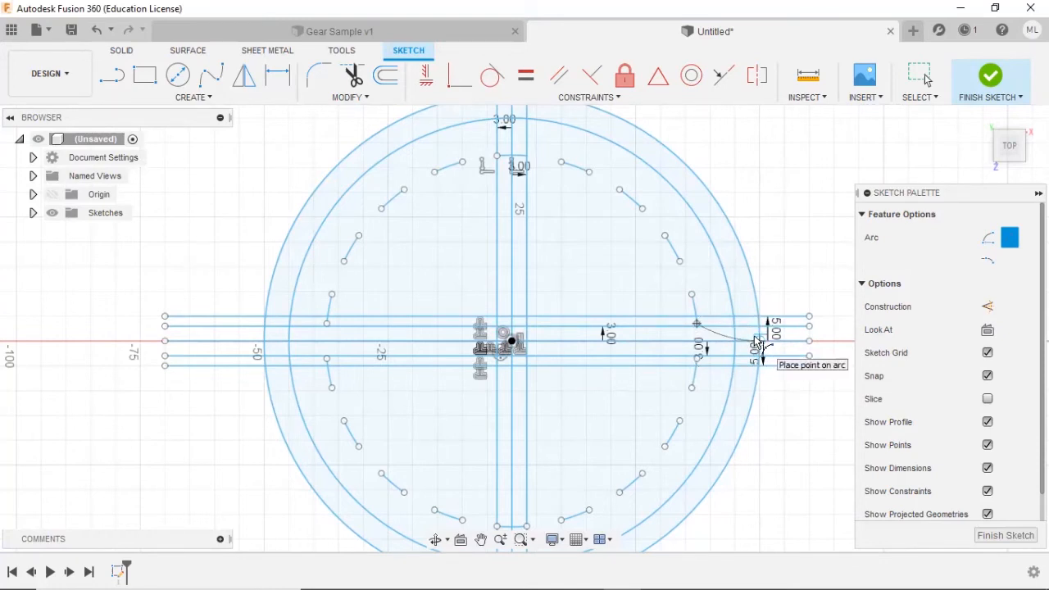
pyautogui.click(738, 357)
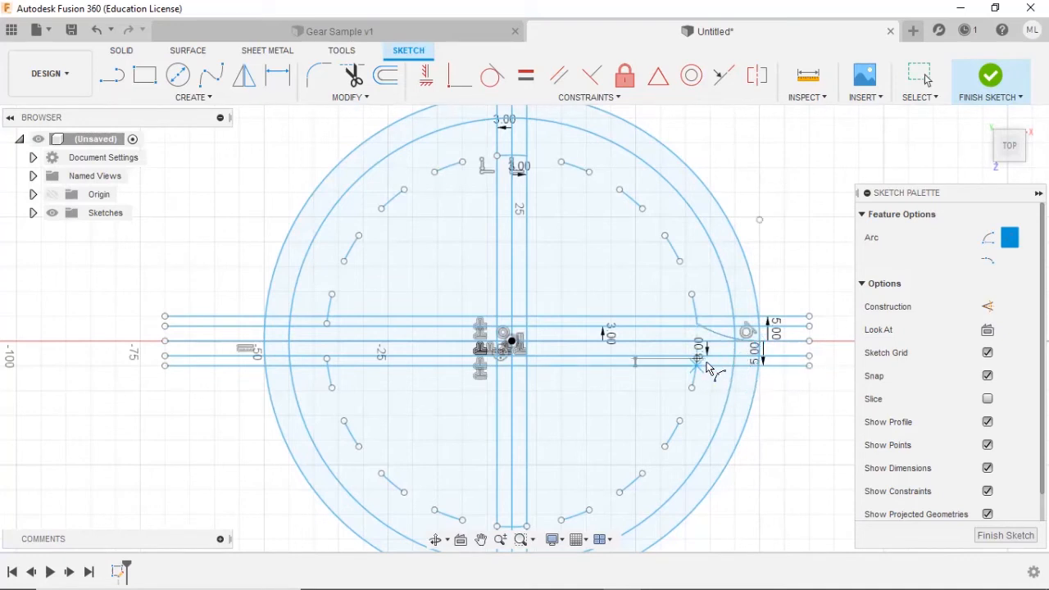
# Step: Draw the second arc from the lower tooth mark to the outer circle, then select both arcs
pyautogui.click(698, 358)
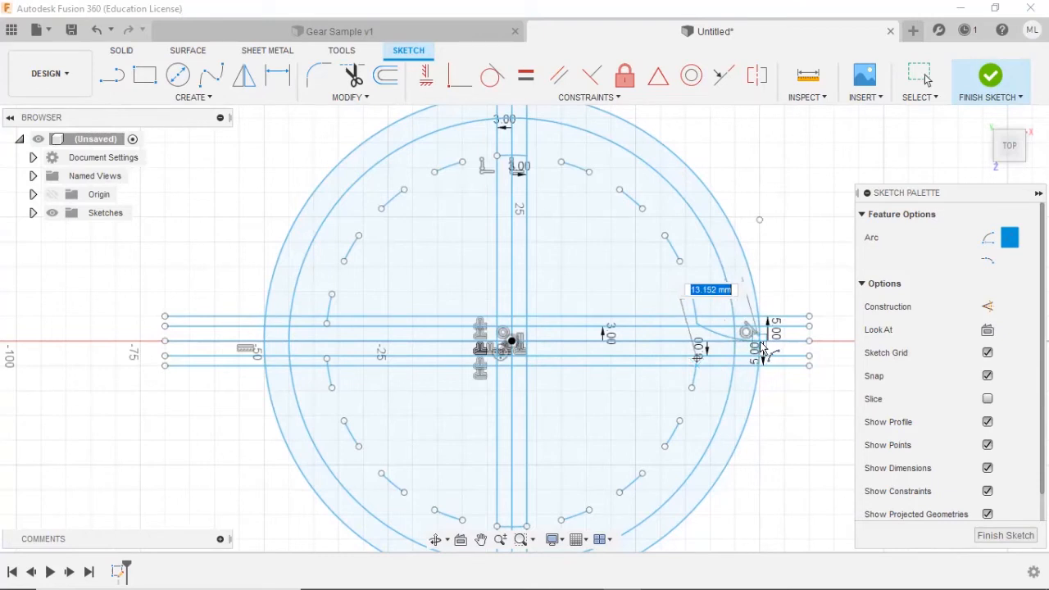
pyautogui.click(760, 345)
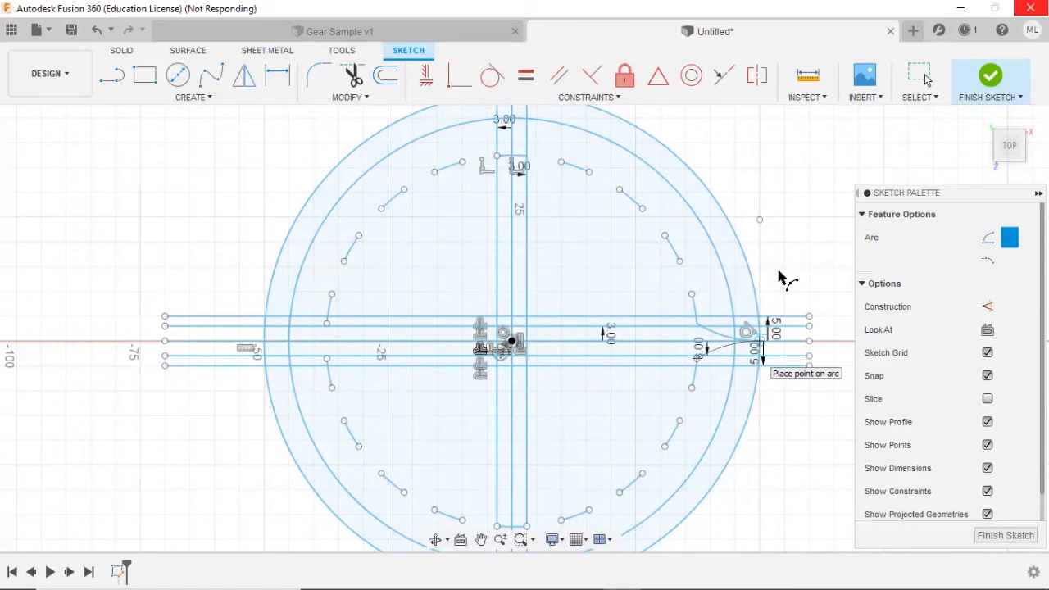
pyautogui.press('Escape')
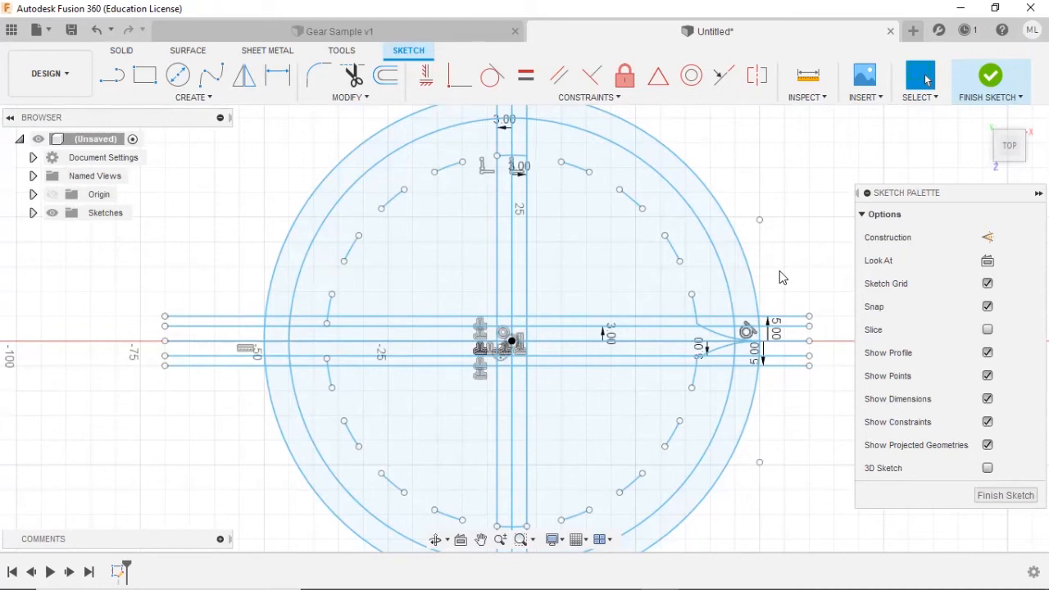
pyautogui.click(723, 341)
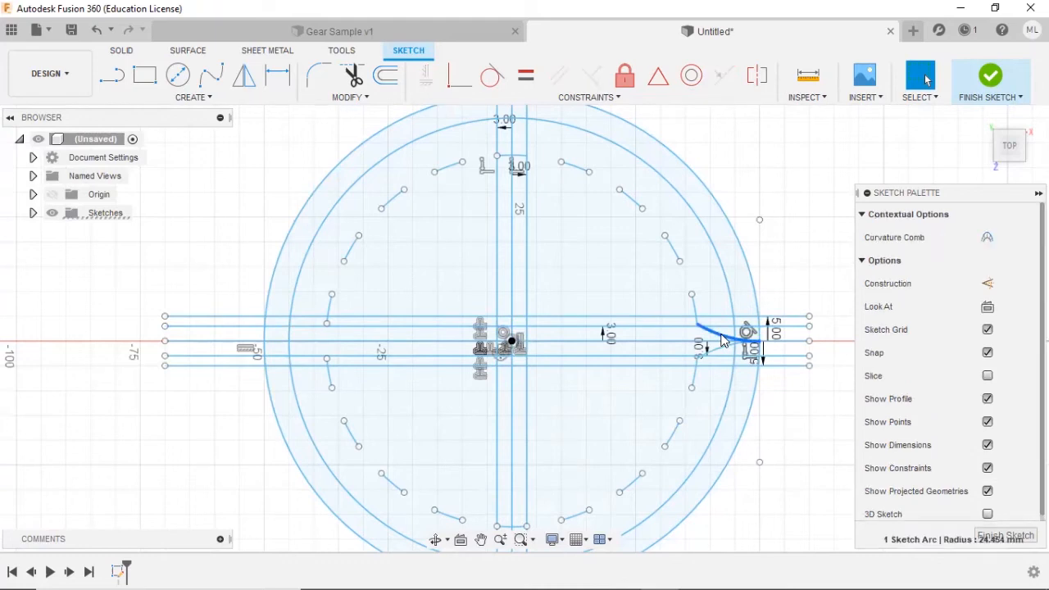
pyautogui.keyDown('shift'); pyautogui.click(721, 354); pyautogui.keyUp('shift')
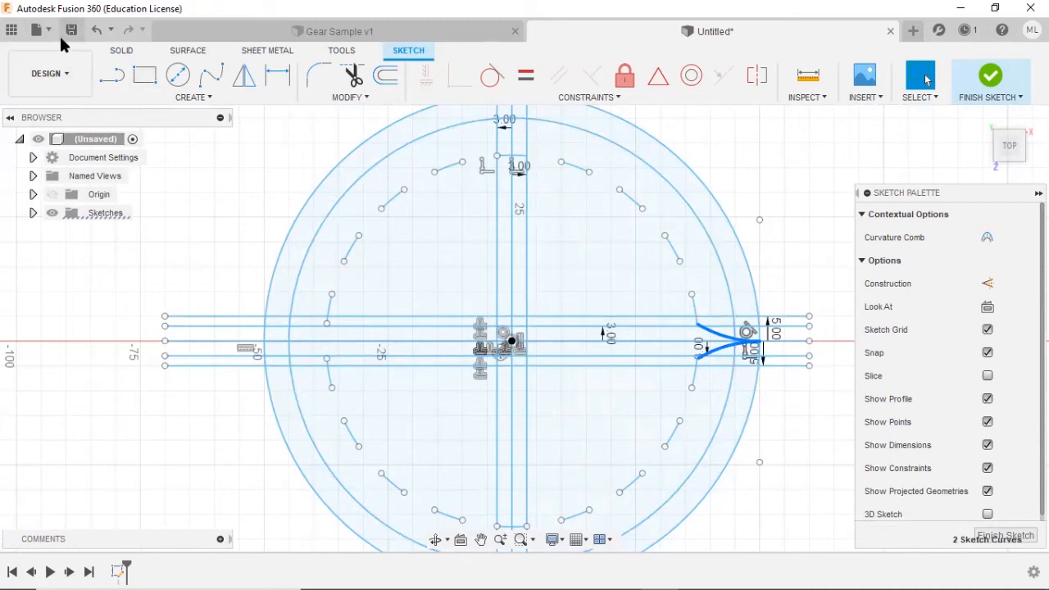
# Step: Circular-pattern the tooth arcs 18 times around the outer circle's centre
pyautogui.click(208, 100)
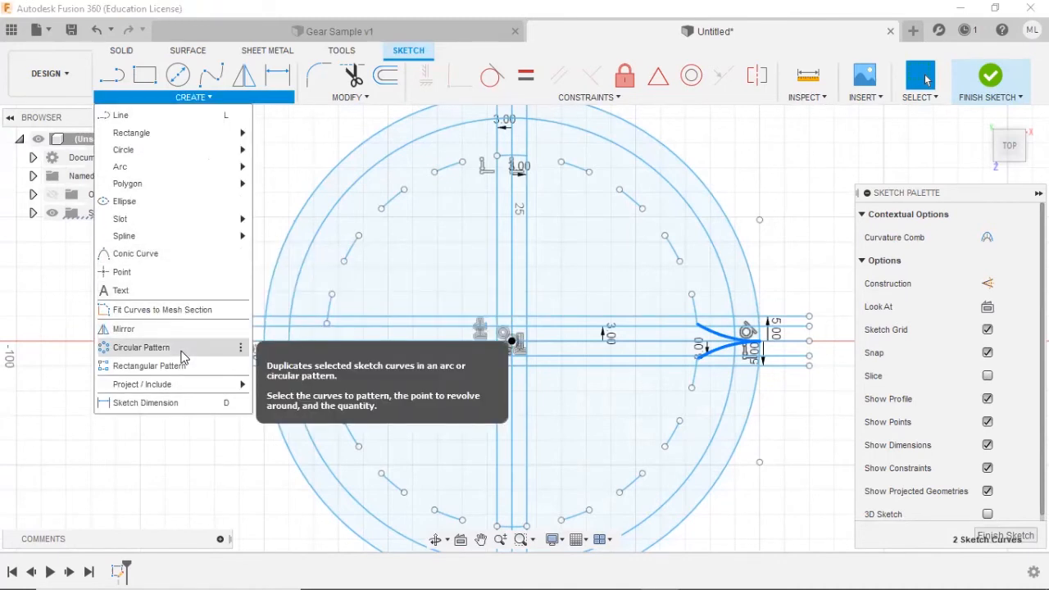
pyautogui.click(142, 348)
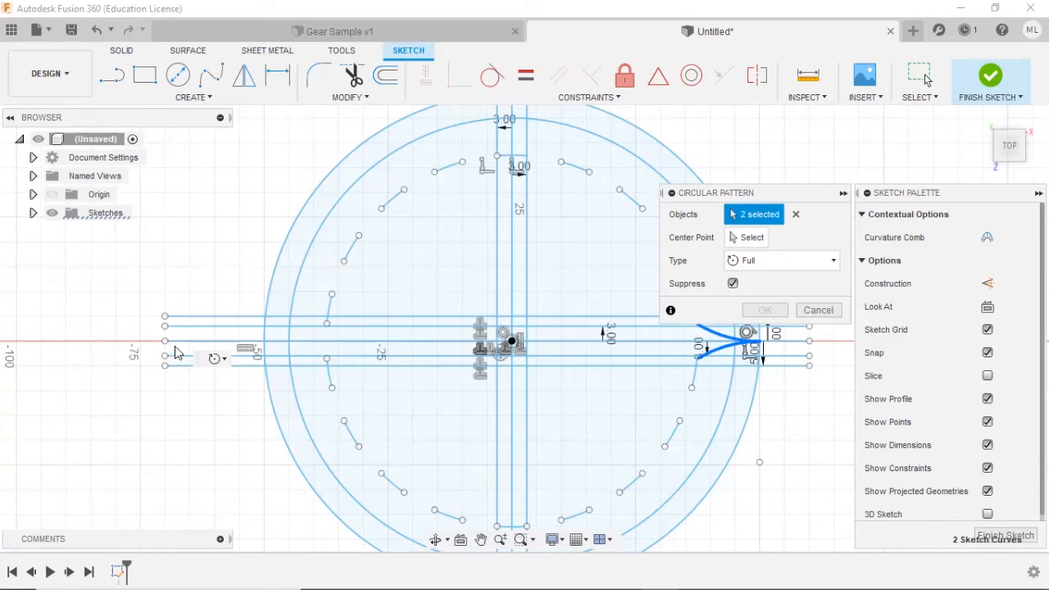
pyautogui.click(514, 344)
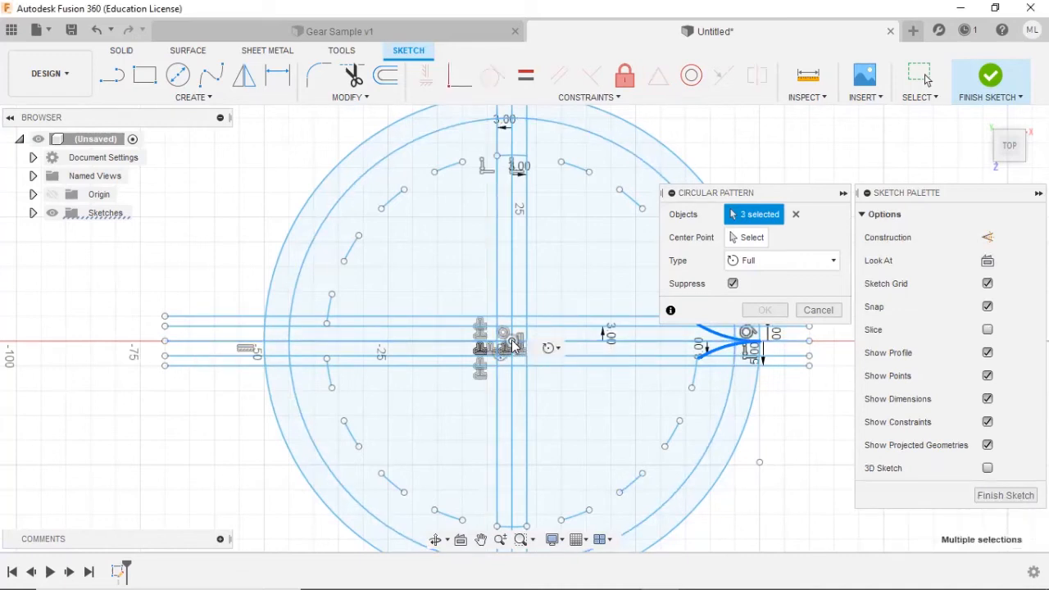
pyautogui.click(744, 238)
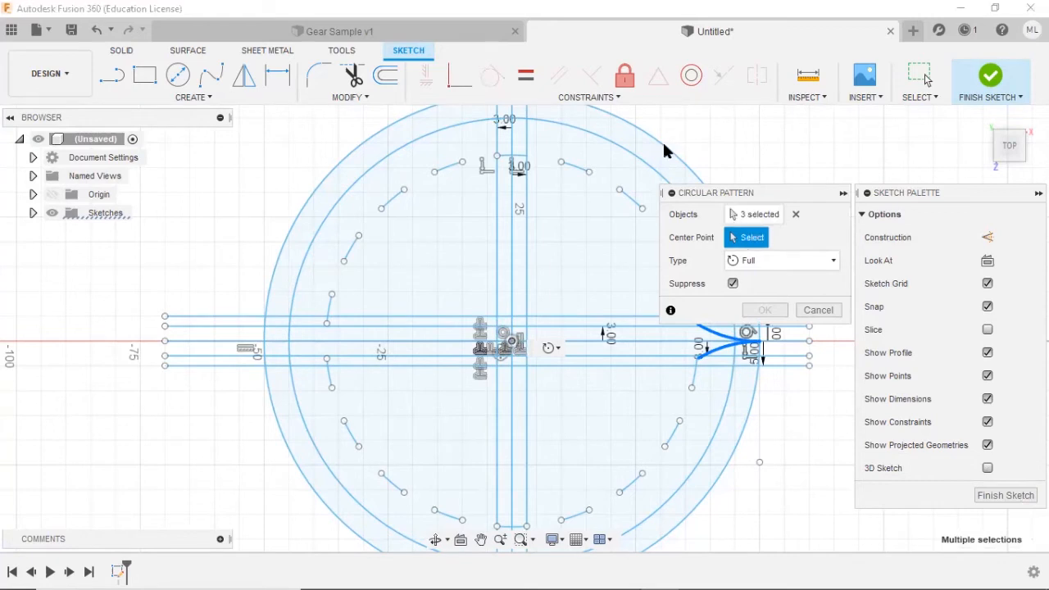
pyautogui.click(667, 149)
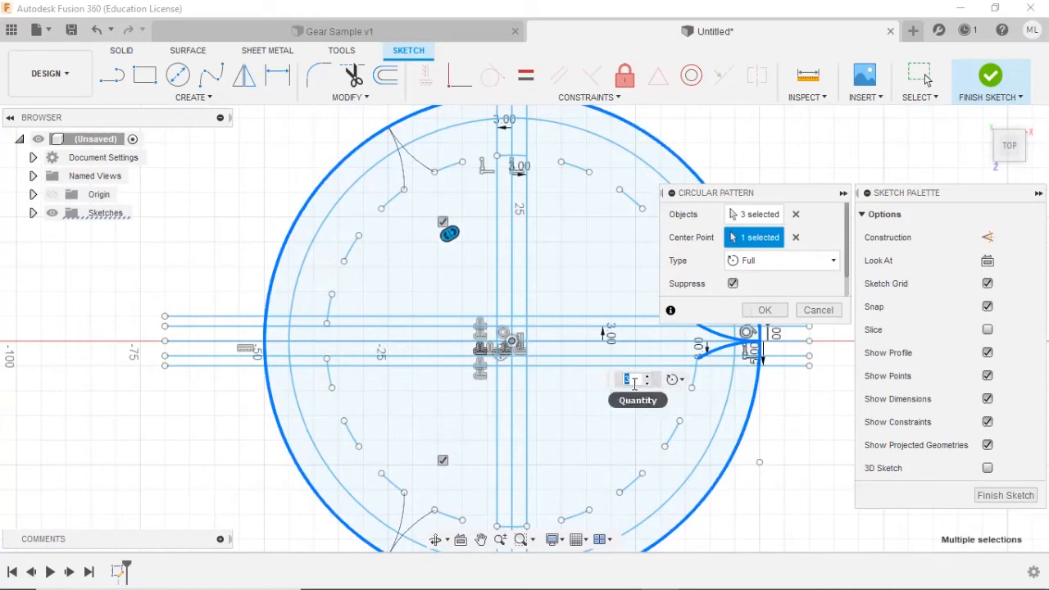
pyautogui.write('18')
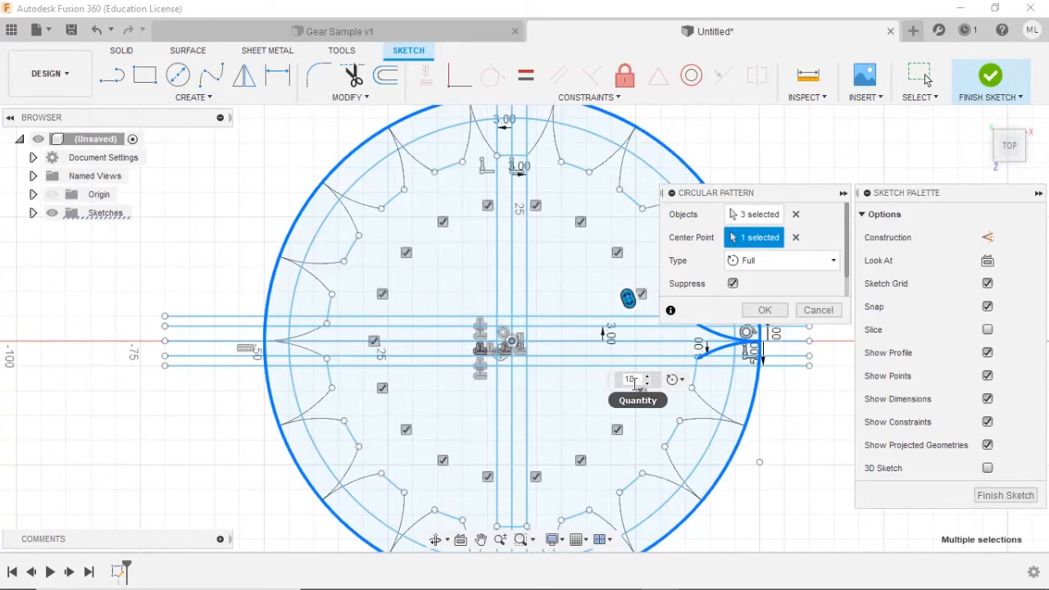
pyautogui.click(764, 311)
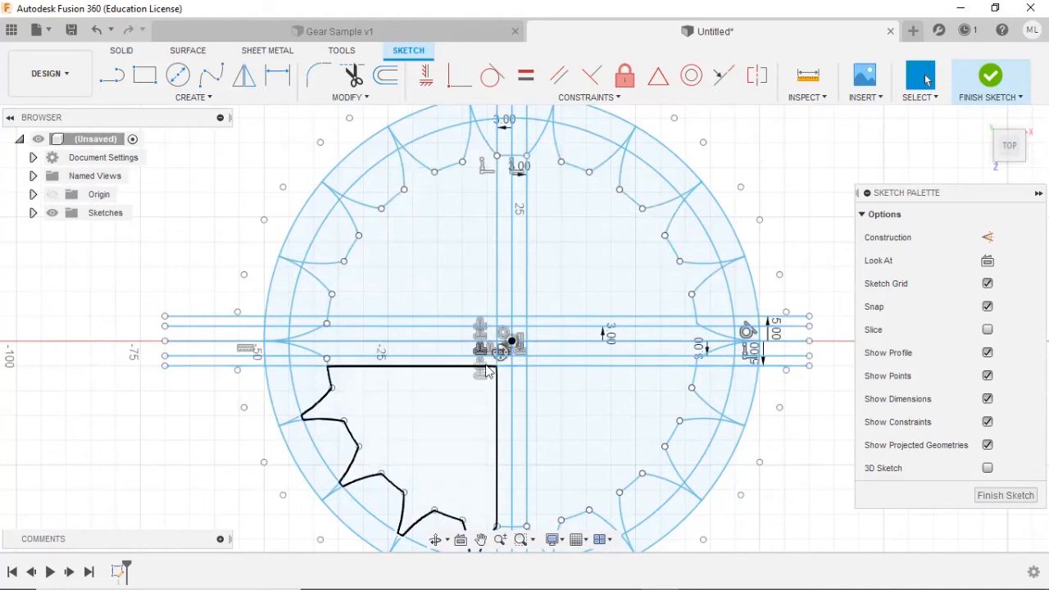
# Step: Delete the three vertical guide lines, including the 120 mm line through the gear centre
pyautogui.click(498, 295)
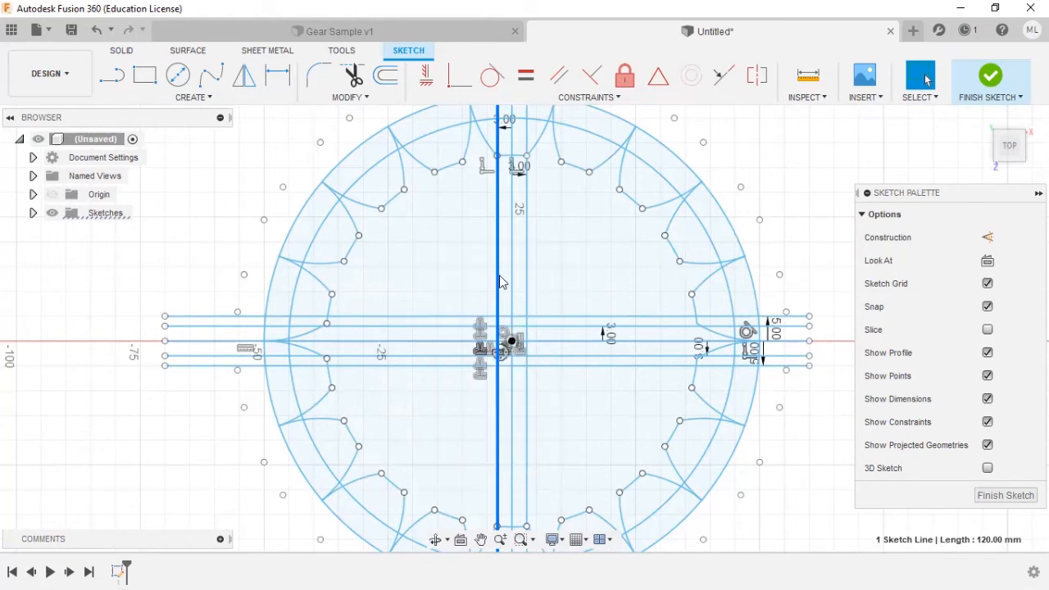
pyautogui.rightClick(502, 283)
pyautogui.press('Escape')
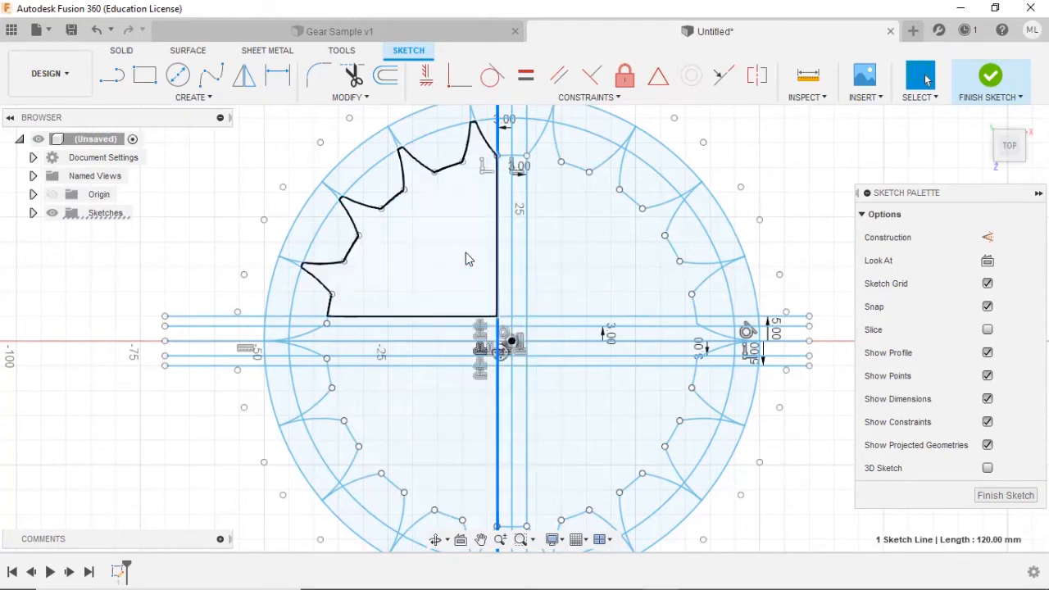
pyautogui.press('Delete')
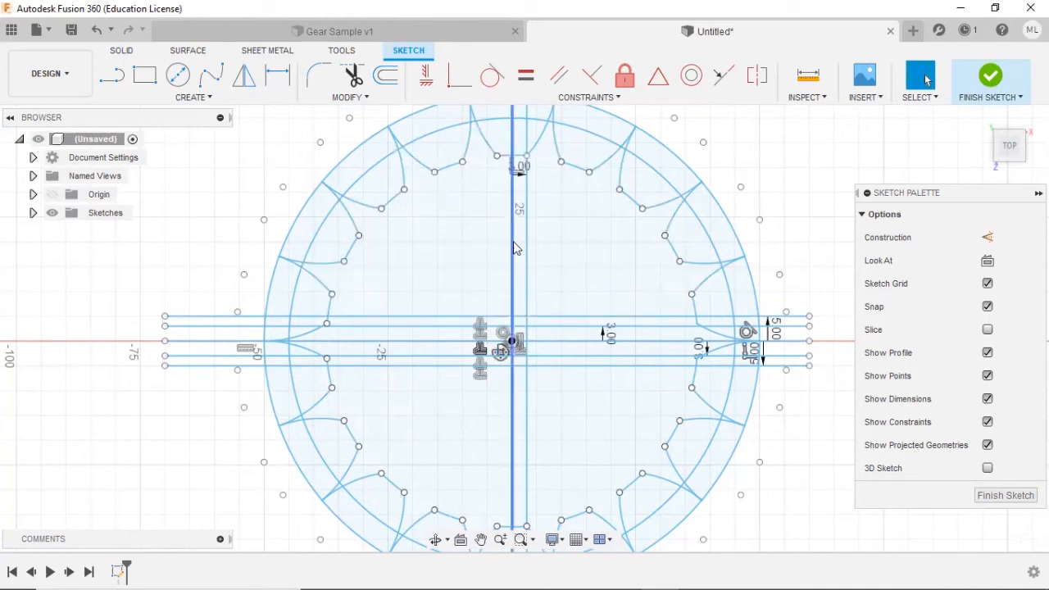
pyautogui.click(510, 242)
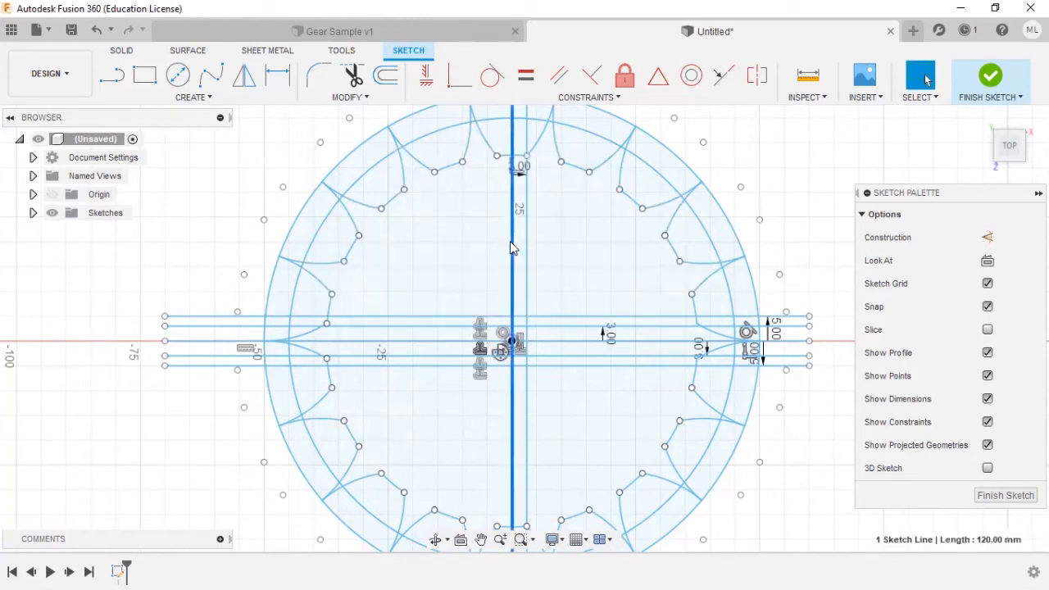
pyautogui.rightClick(510, 242)
pyautogui.click(487, 226)
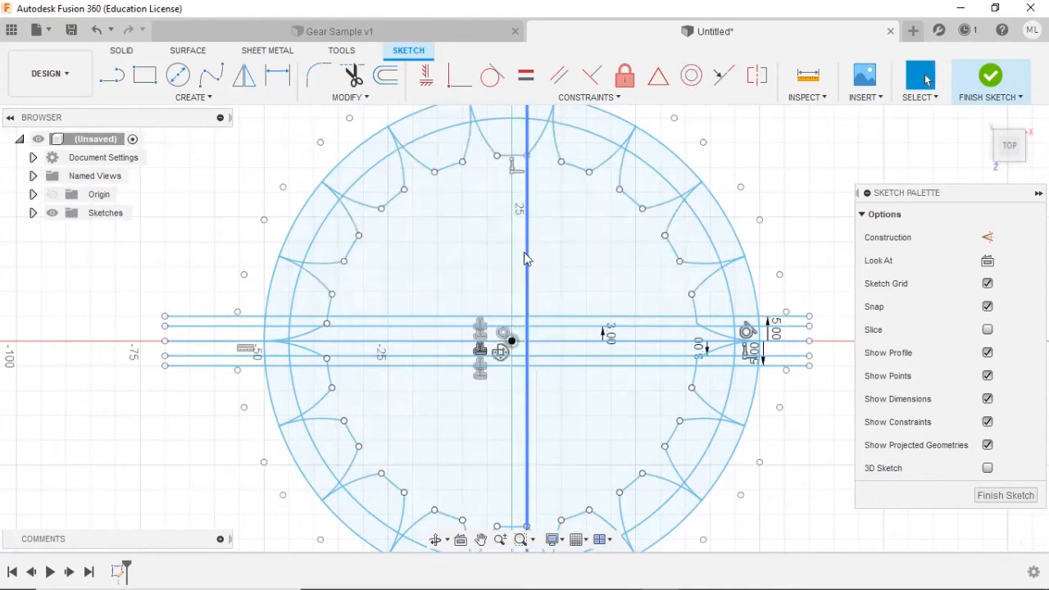
pyautogui.click(525, 258)
pyautogui.rightClick(525, 258)
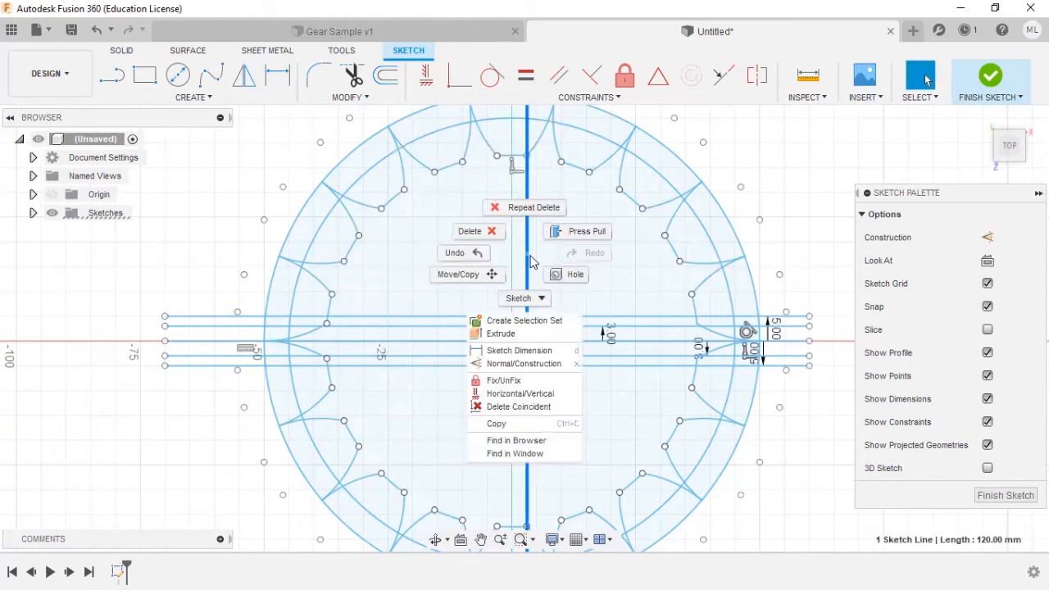
pyautogui.click(487, 231)
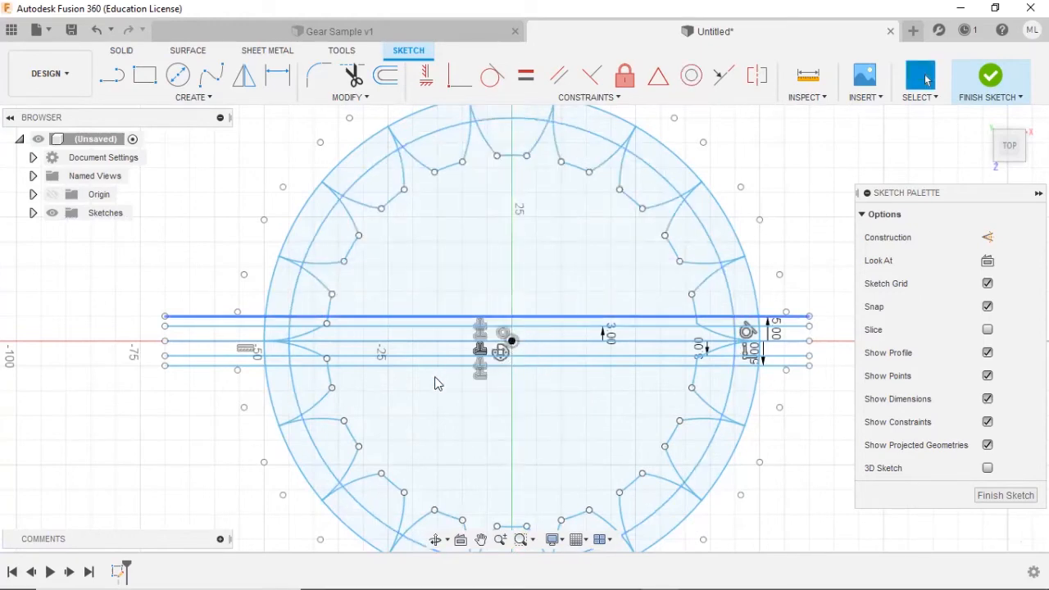
# Step: Delete the top two horizontal guide lines and the horizontal line through the centre
pyautogui.click(435, 318)
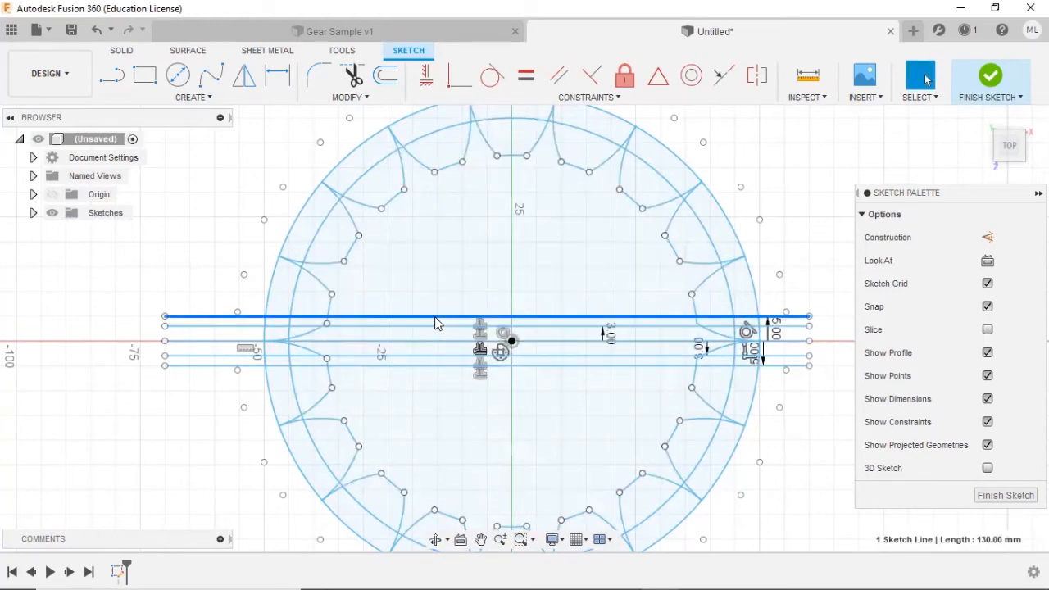
pyautogui.rightClick(435, 317)
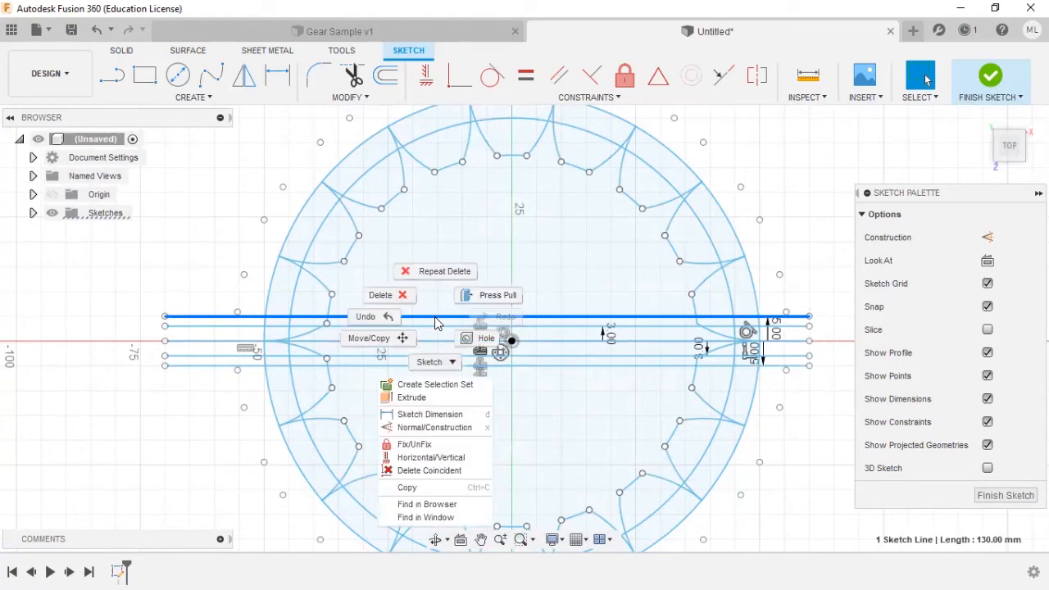
pyautogui.click(387, 297)
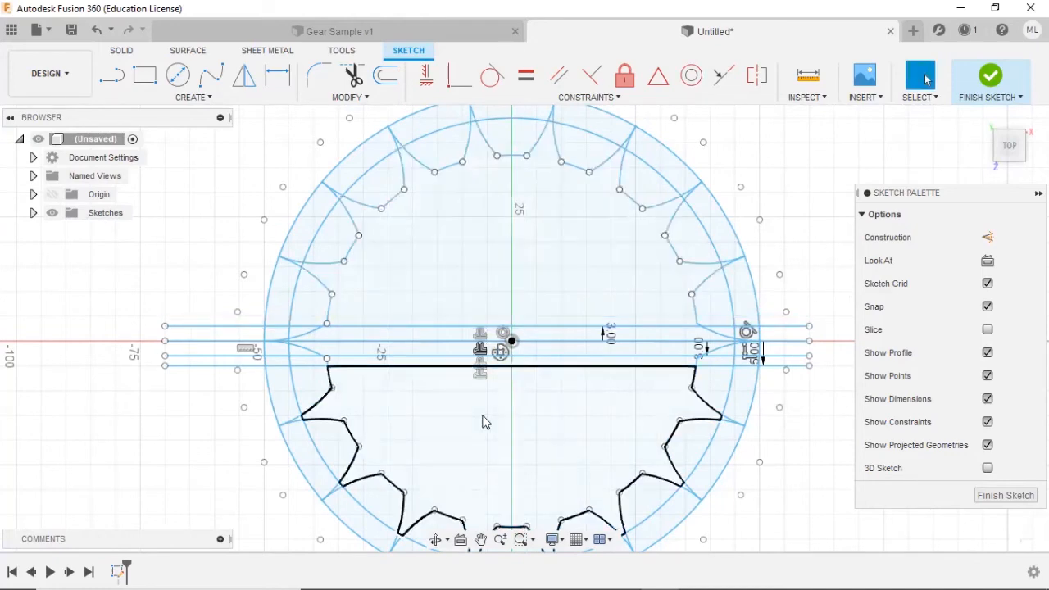
pyautogui.click(457, 328)
pyautogui.rightClick(453, 327)
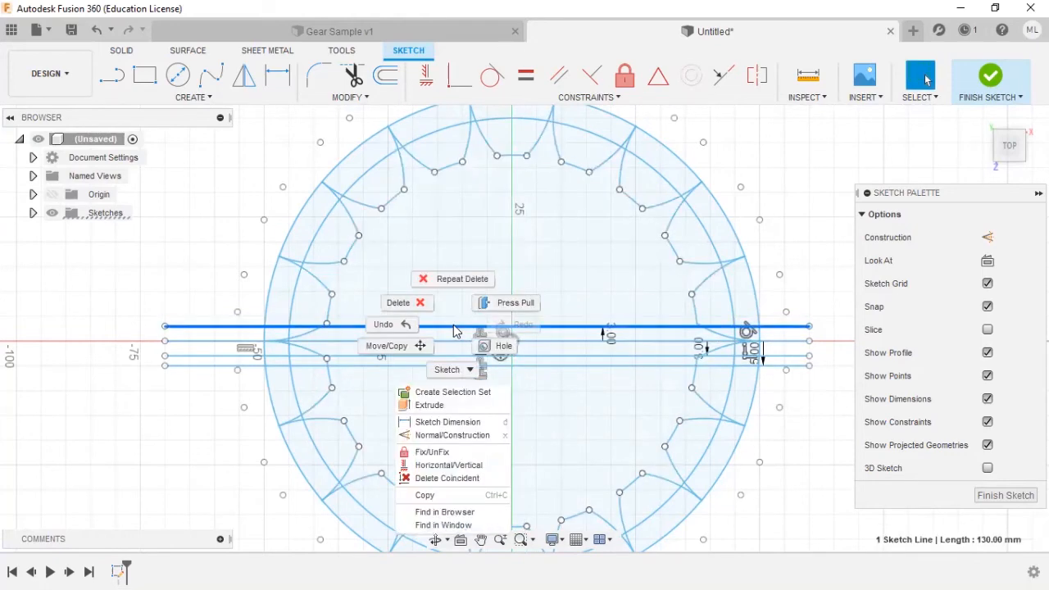
pyautogui.click(403, 302)
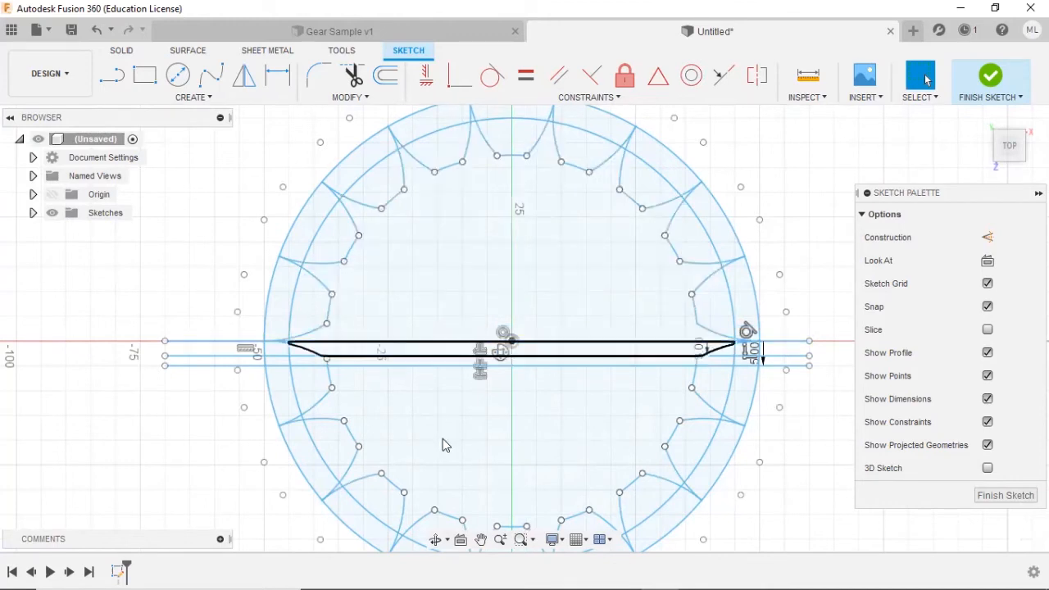
pyautogui.click(445, 342)
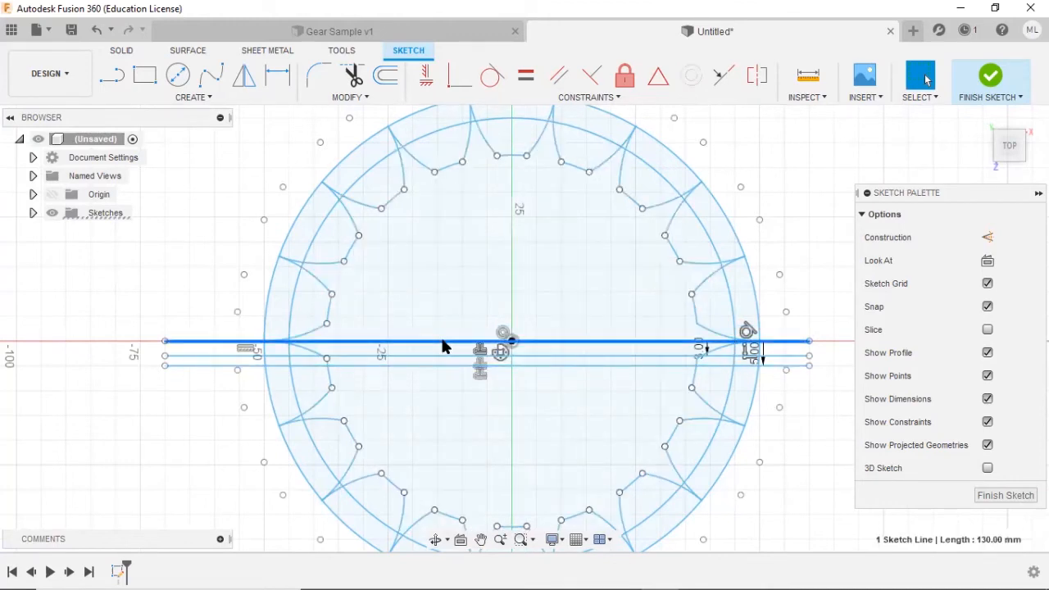
pyautogui.rightClick(442, 342)
pyautogui.click(401, 318)
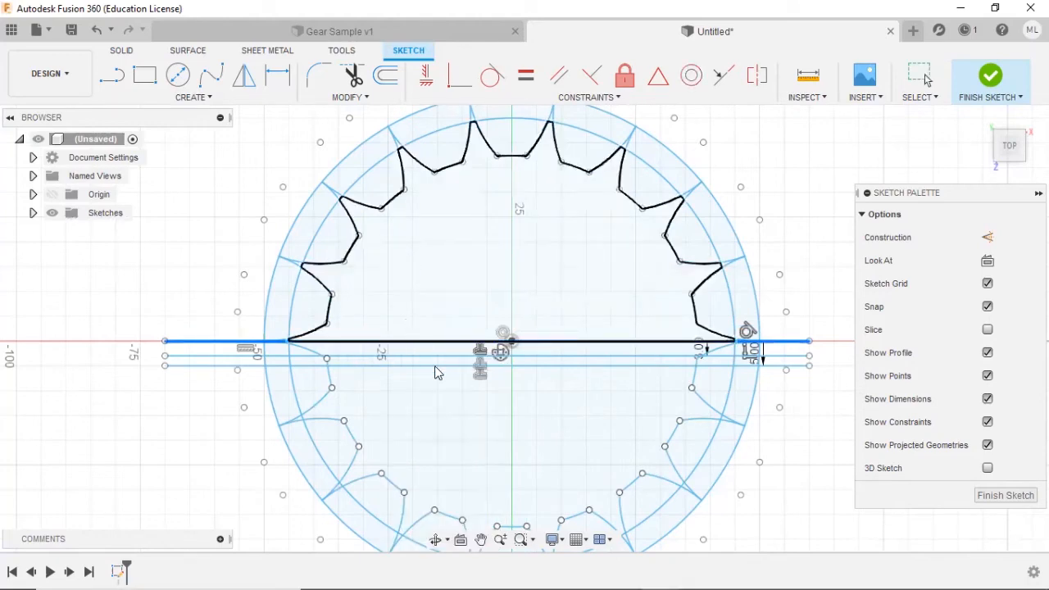
# Step: Delete the remaining two horizontal guide lines below the centre
pyautogui.click(452, 357)
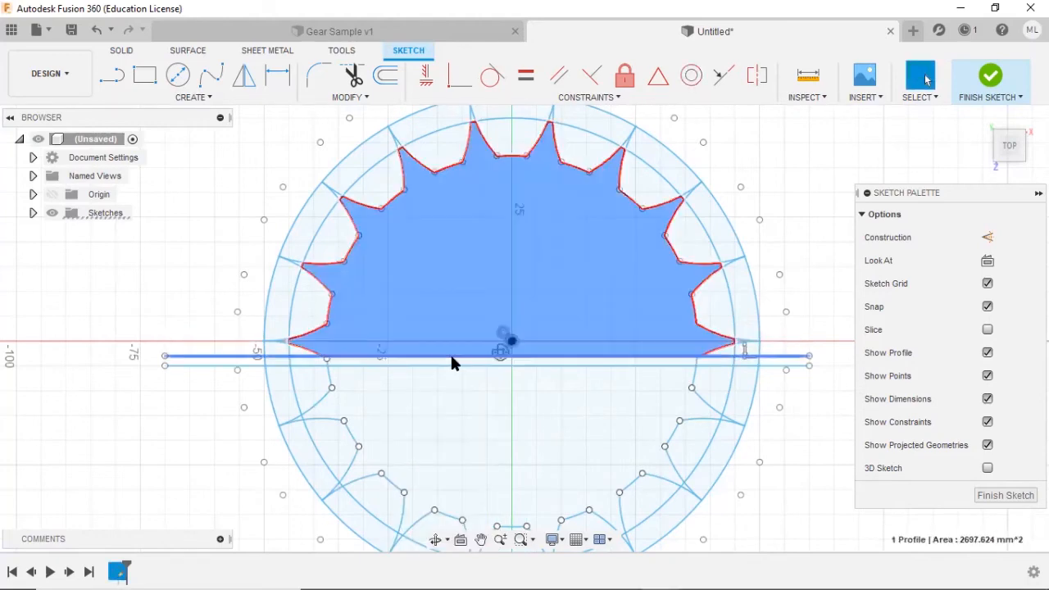
pyautogui.click(451, 357)
pyautogui.rightClick(452, 357)
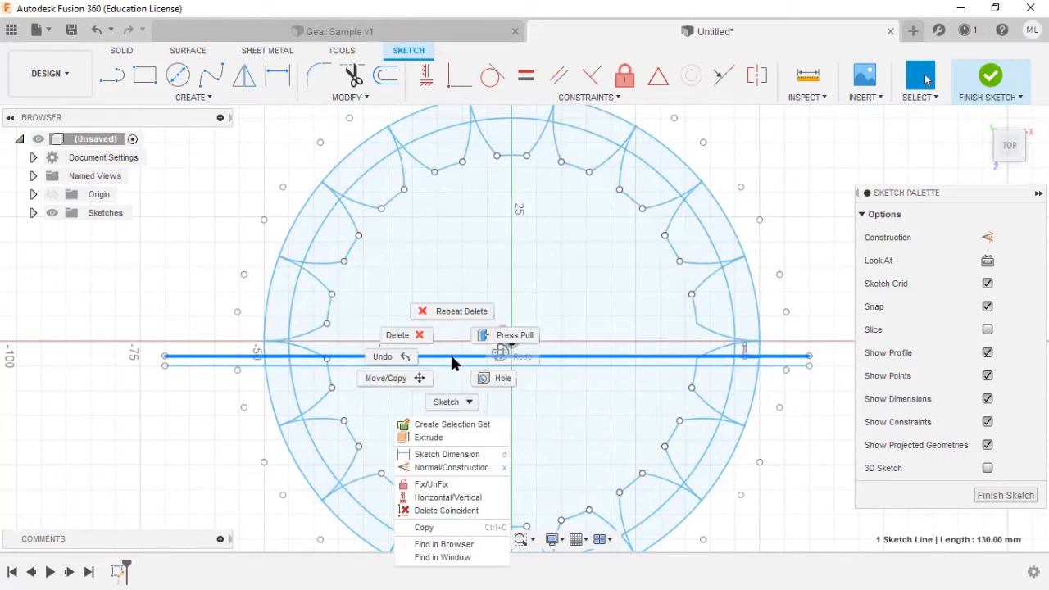
pyautogui.click(406, 340)
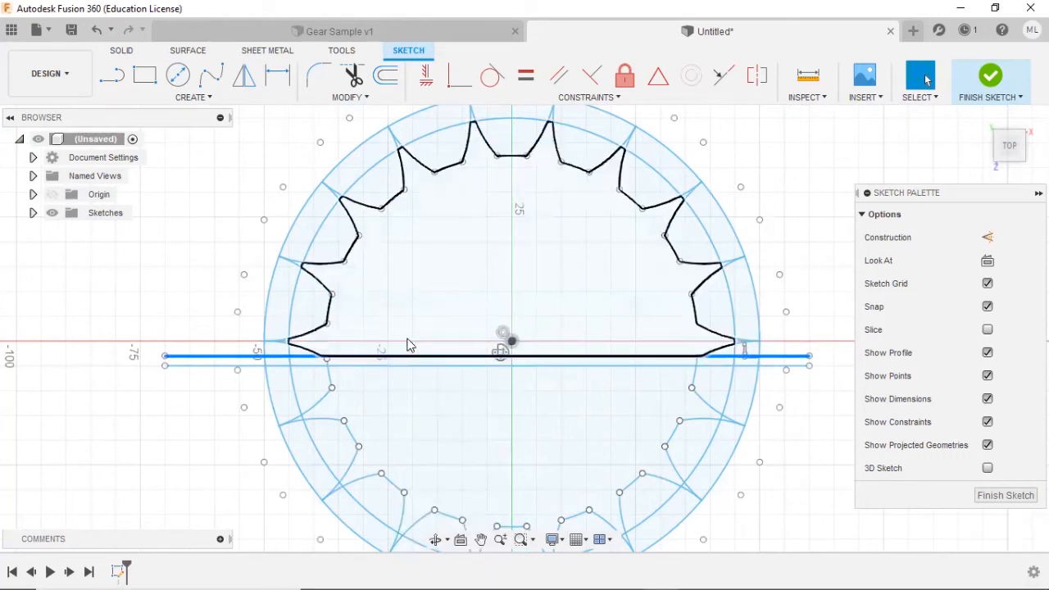
pyautogui.click(457, 366)
pyautogui.rightClick(456, 370)
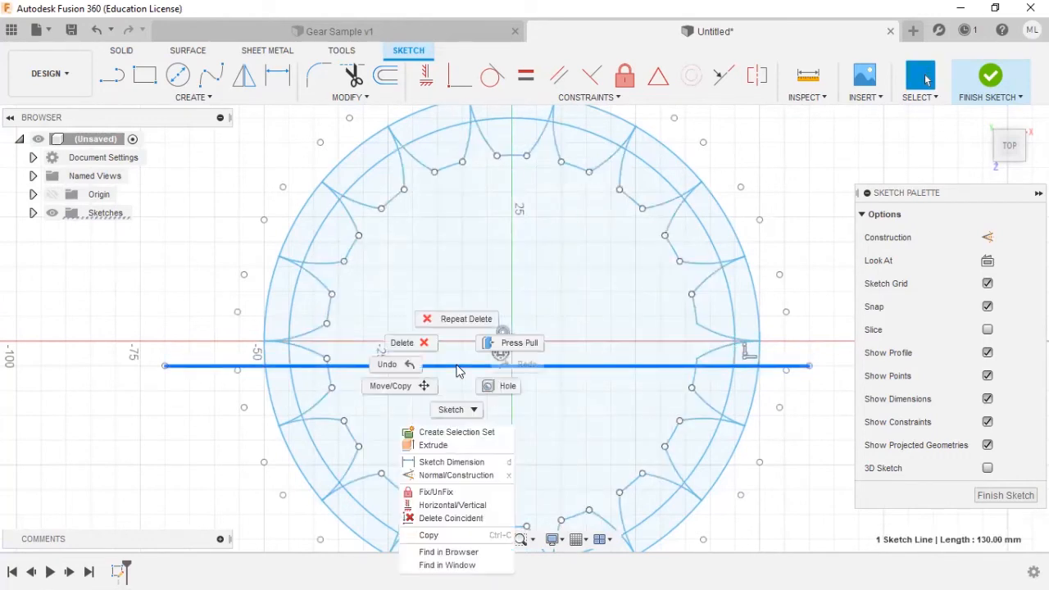
pyautogui.click(410, 349)
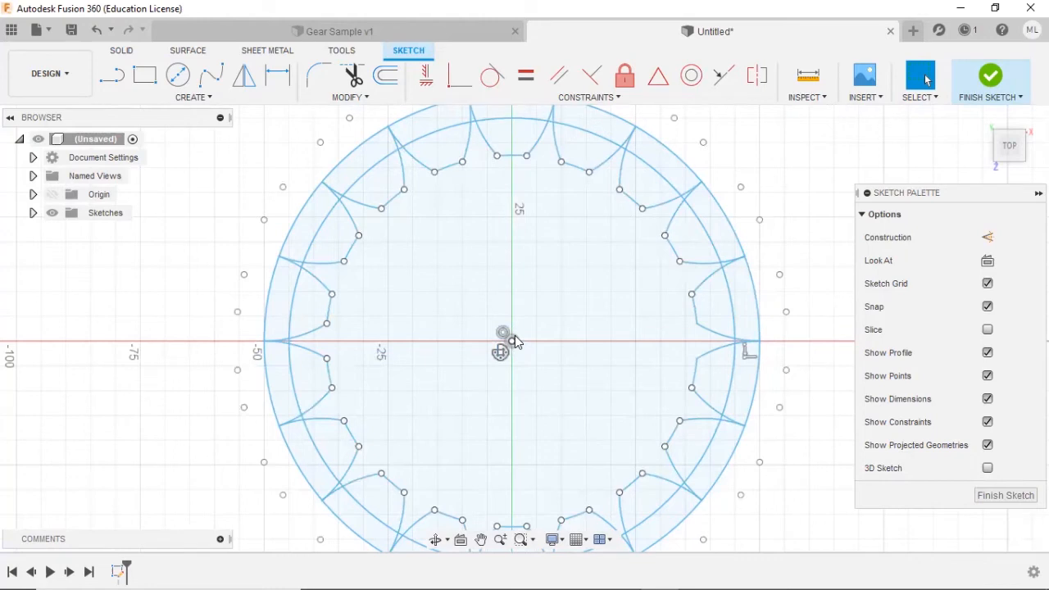
# Step: Draw a 10 mm diameter bore circle centred on the sketch origin
pyautogui.click(512, 341)
pyautogui.click(178, 75)
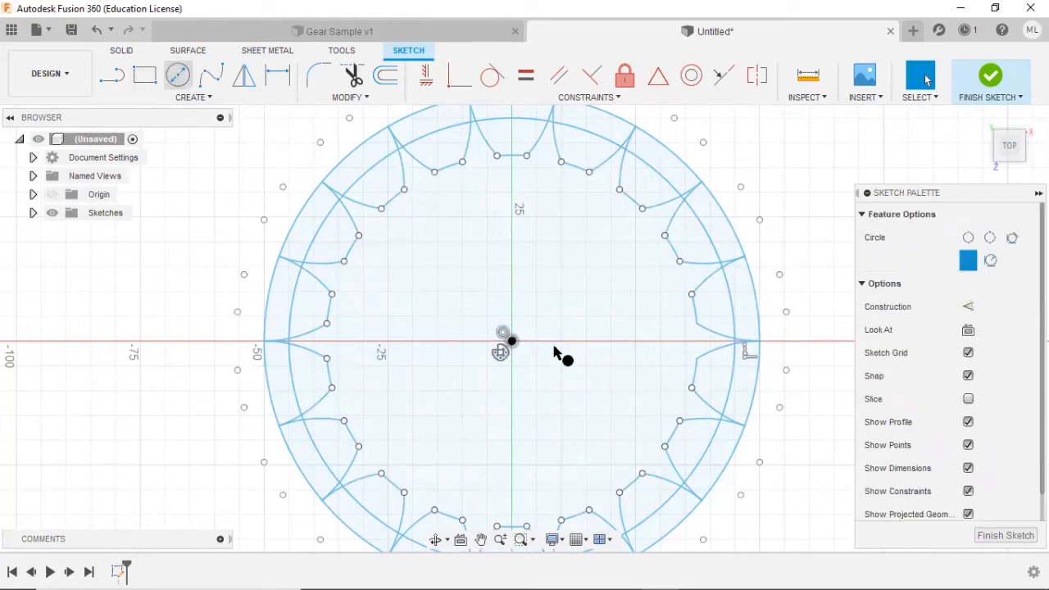
pyautogui.click(512, 341)
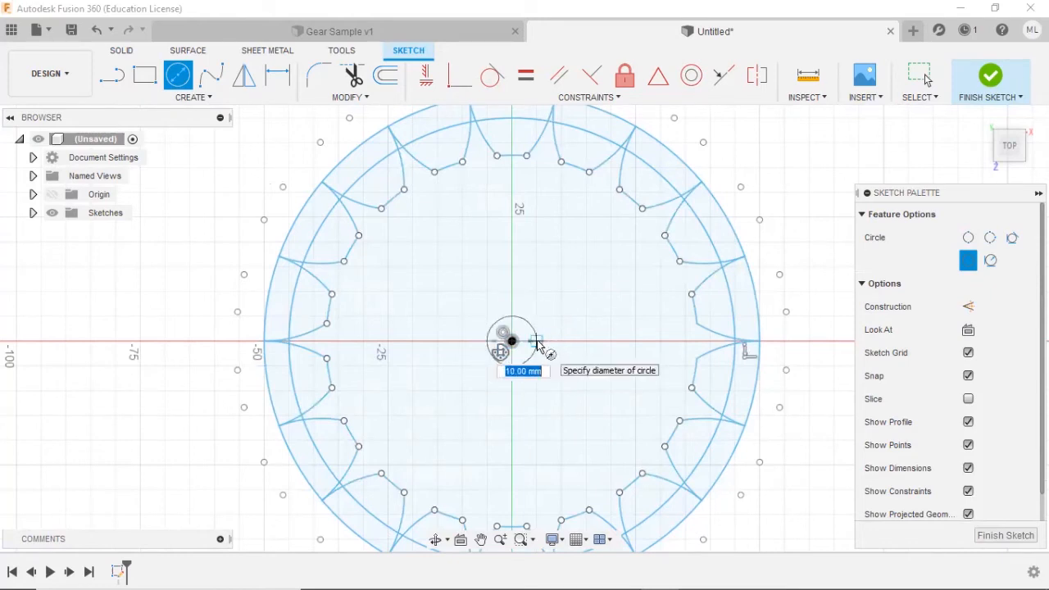
pyautogui.click(537, 344)
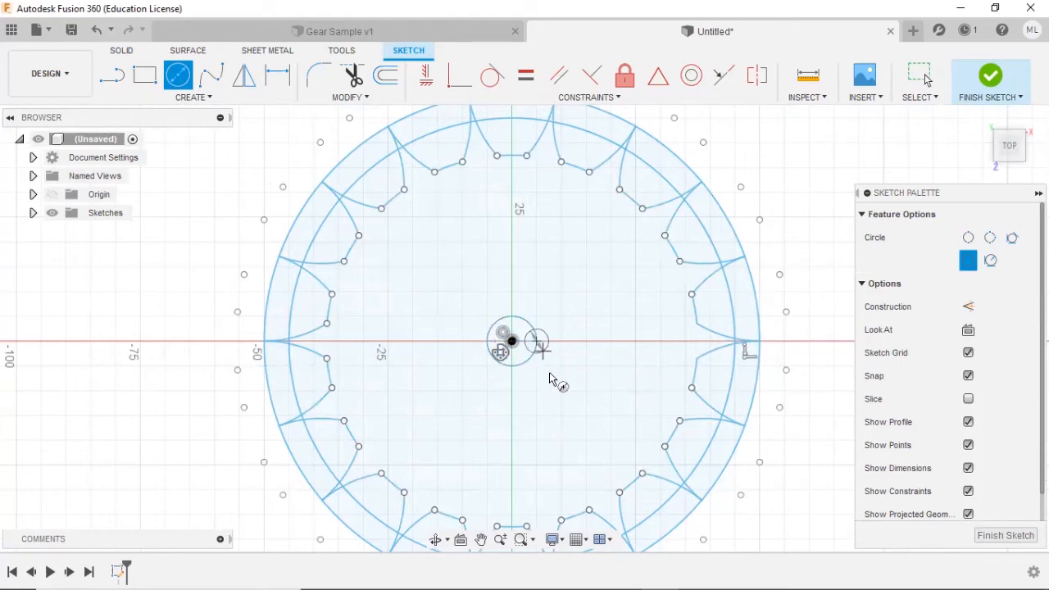
pyautogui.click(537, 342)
pyautogui.press('Escape')
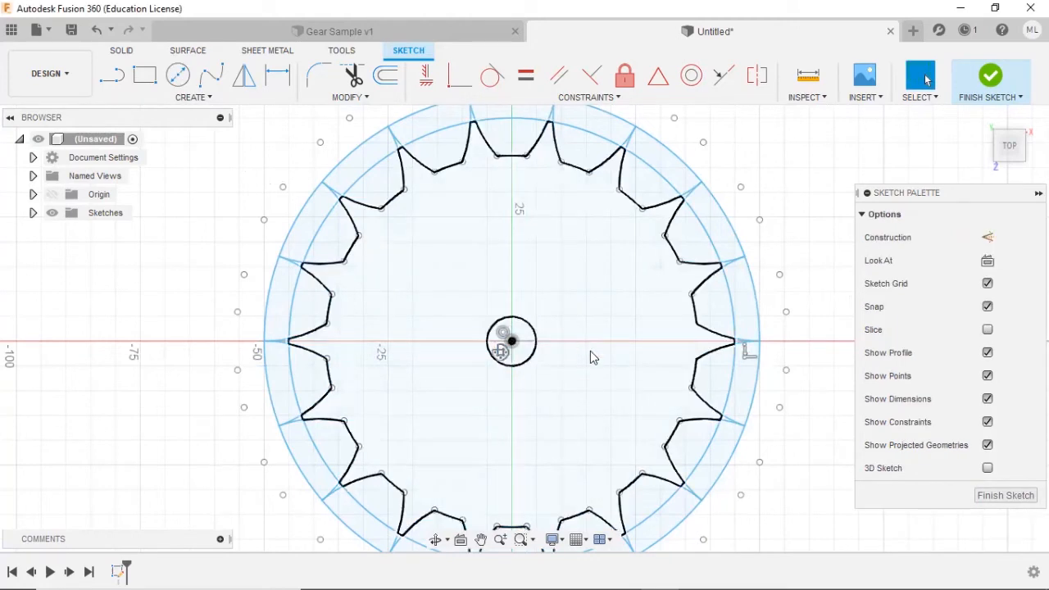
pyautogui.click(607, 361)
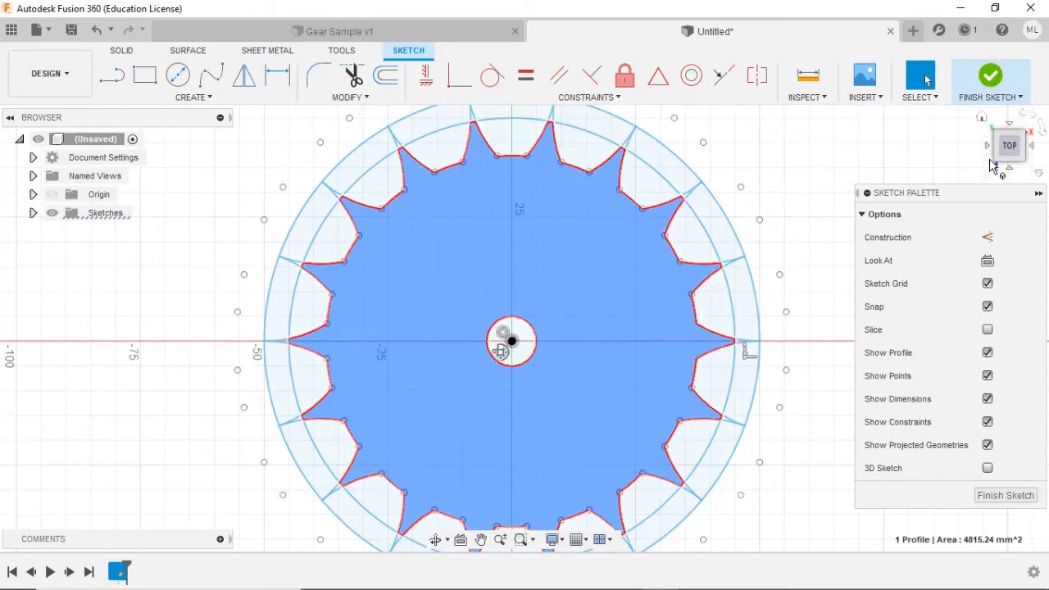
# Step: Finish the sketch and select the 4815.24 mm² gear profile around the 10 mm bore
pyautogui.click(992, 78)
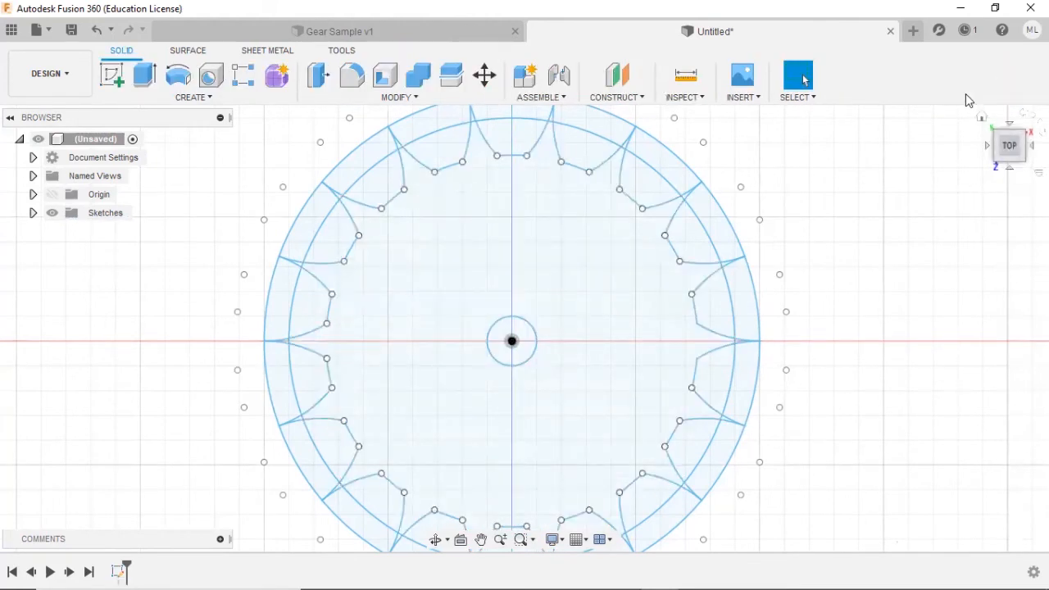
pyautogui.click(534, 319)
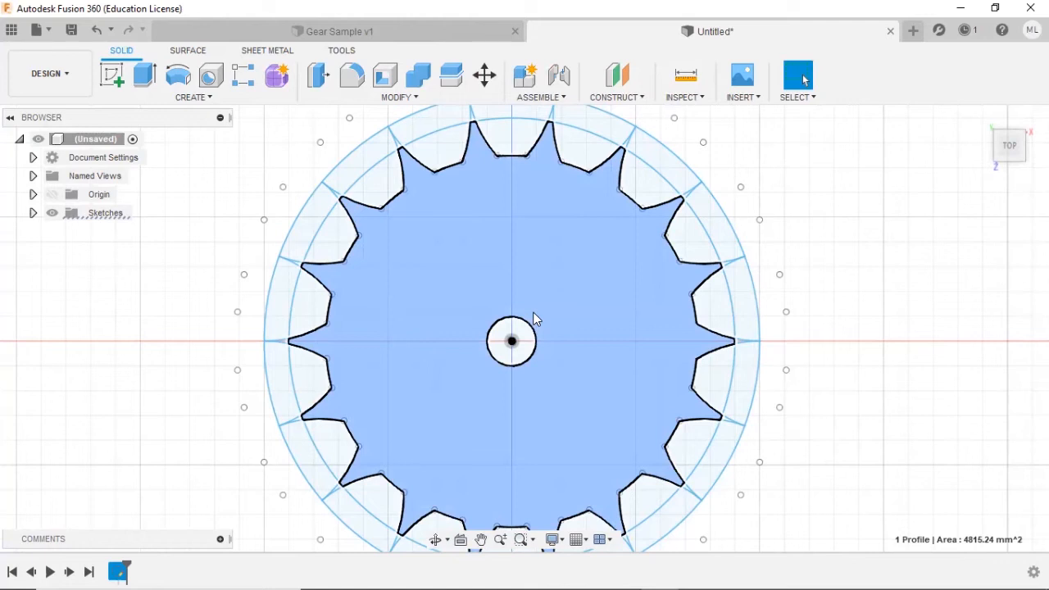
pyautogui.click(533, 318)
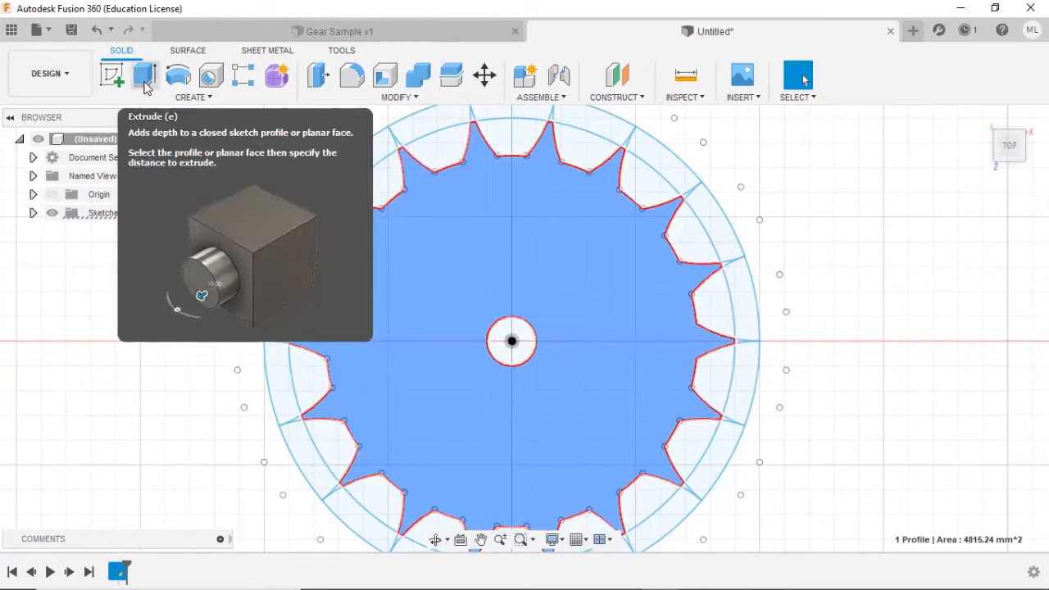
# Step: Extrude the gear profile to a 6 mm distance as a new solid body
pyautogui.click(146, 86)
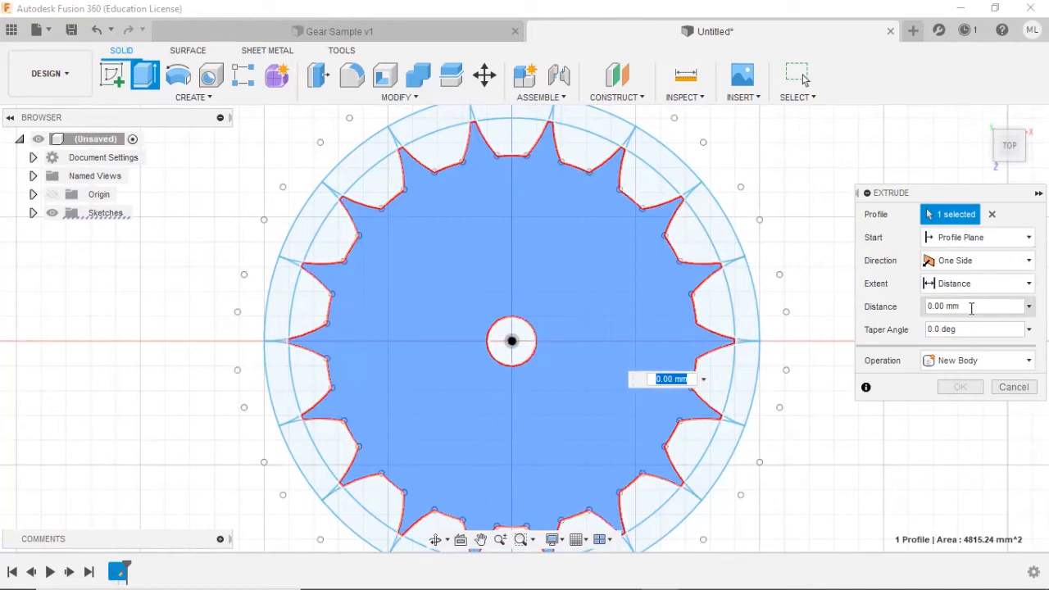
pyautogui.moveTo(972, 308); pyautogui.dragTo(925, 308)
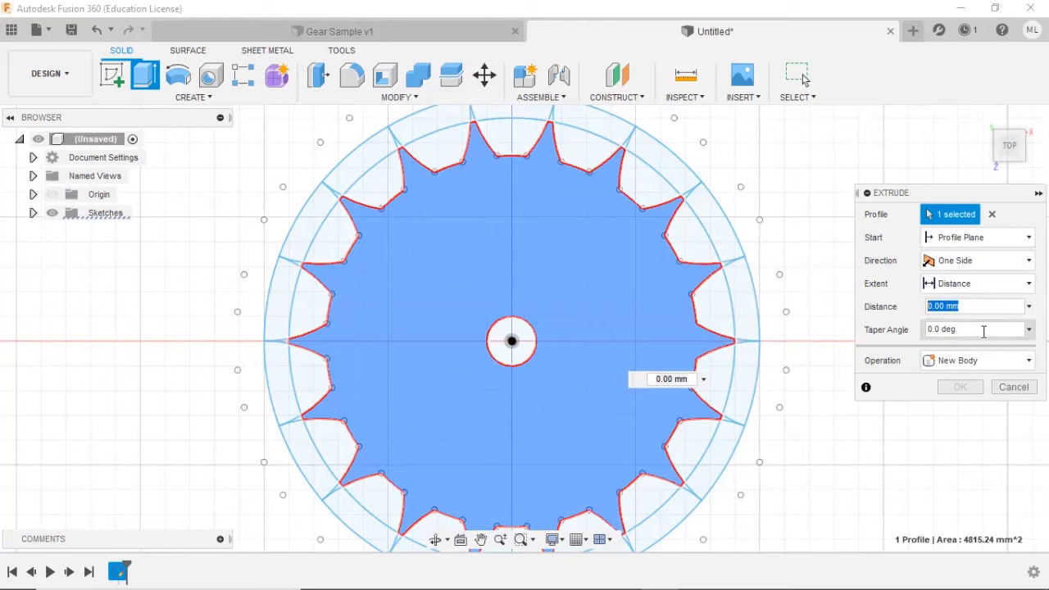
pyautogui.moveTo(984, 331); pyautogui.dragTo(921, 330)
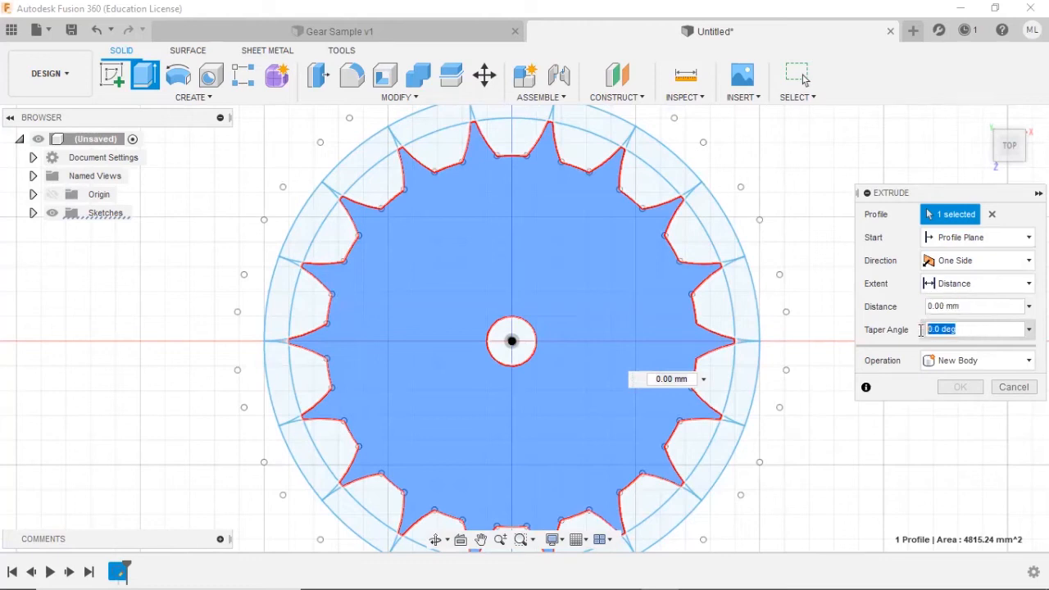
pyautogui.click(961, 307)
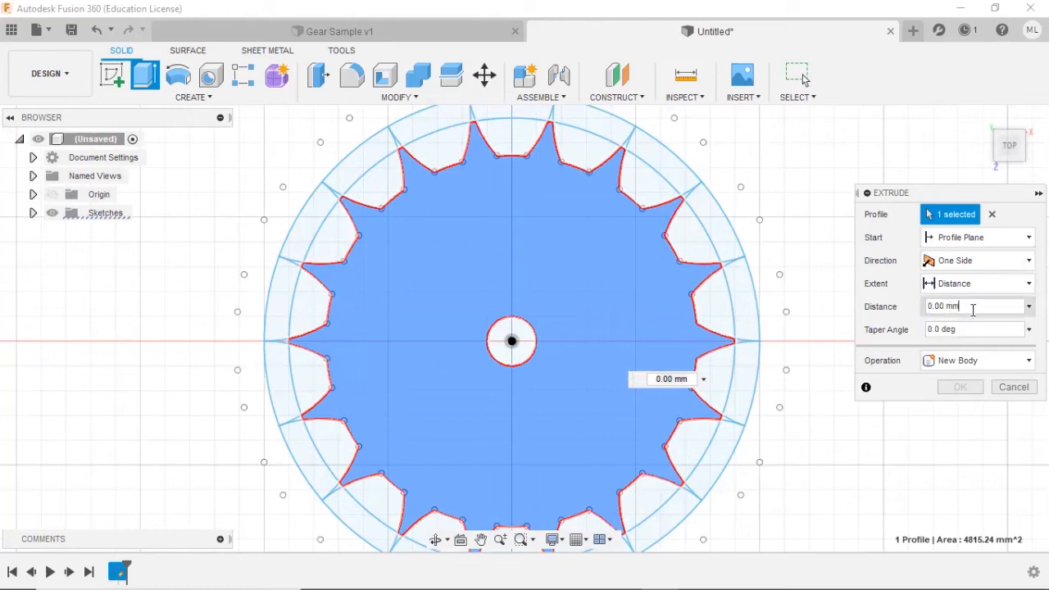
pyautogui.moveTo(976, 307); pyautogui.dragTo(917, 306)
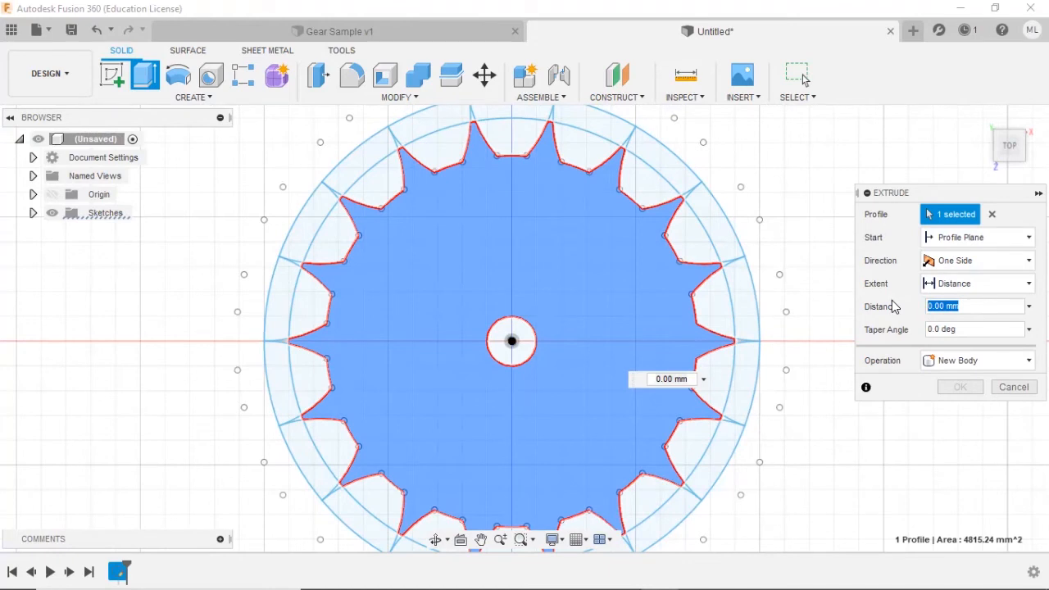
pyautogui.write('6')
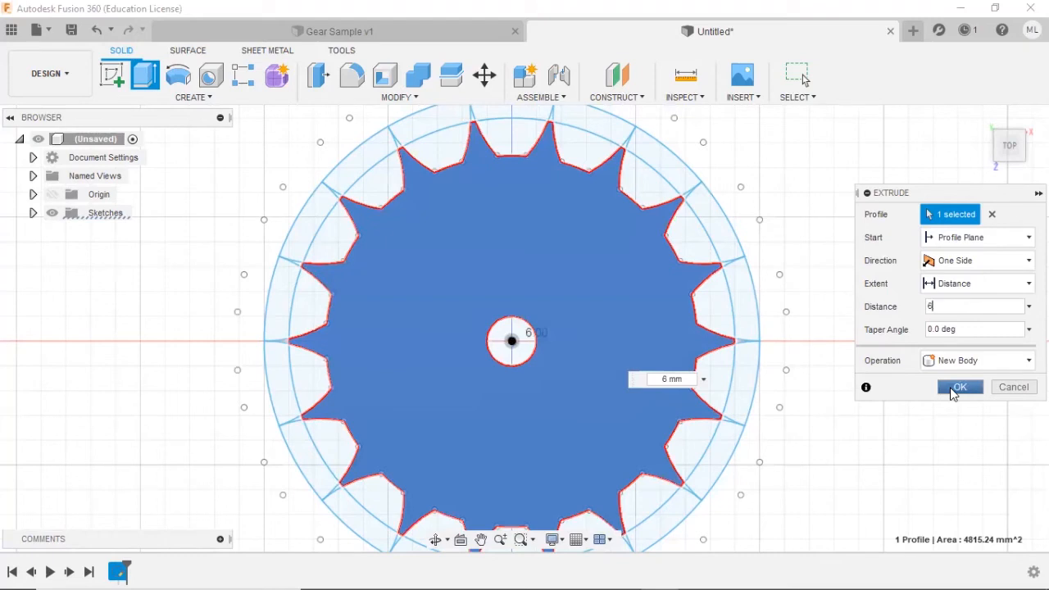
pyautogui.click(956, 388)
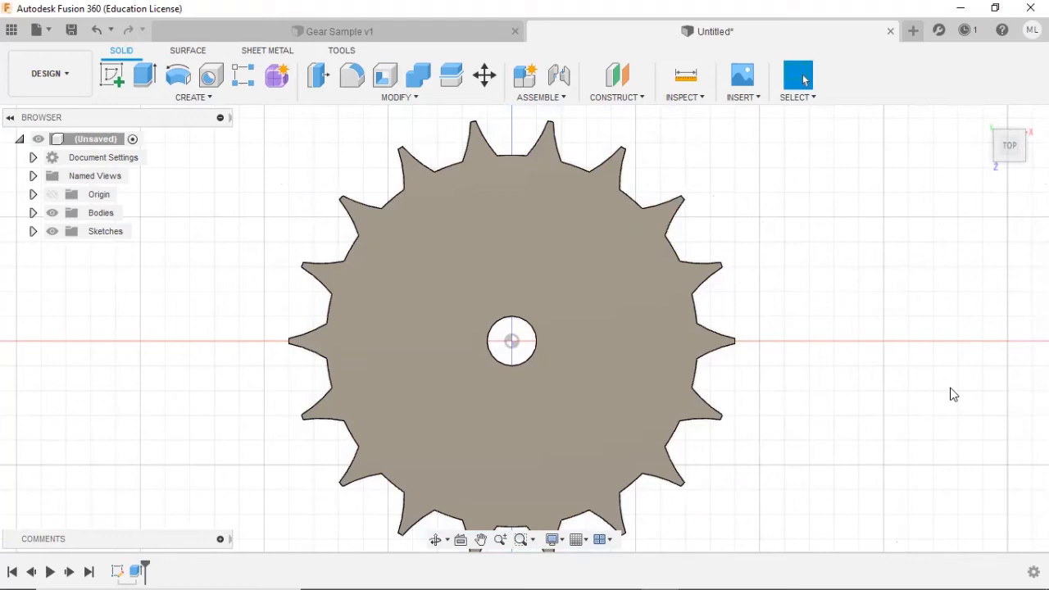
# Step: Show the gear in the home isometric view and compare it with Gear Sample v1
pyautogui.moveTo(984, 123)
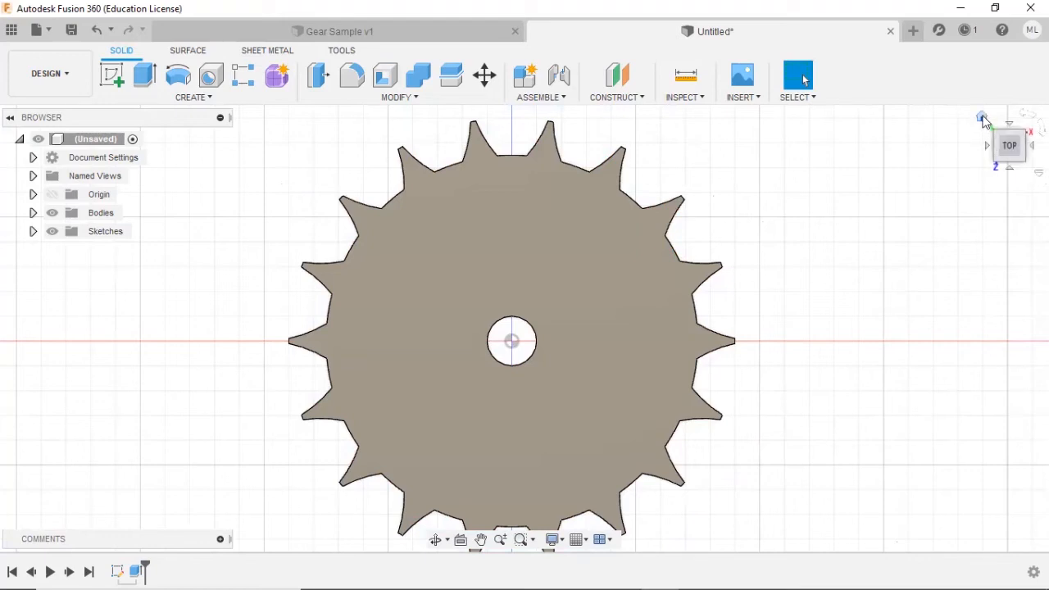
pyautogui.click(982, 119)
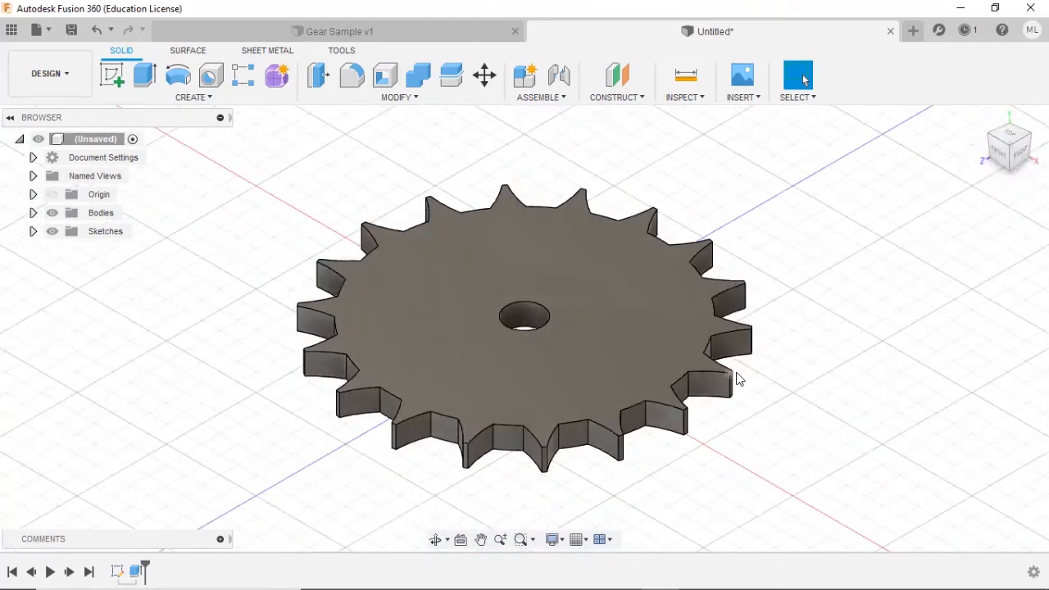
pyautogui.moveTo(1016, 159)
pyautogui.click(368, 31)
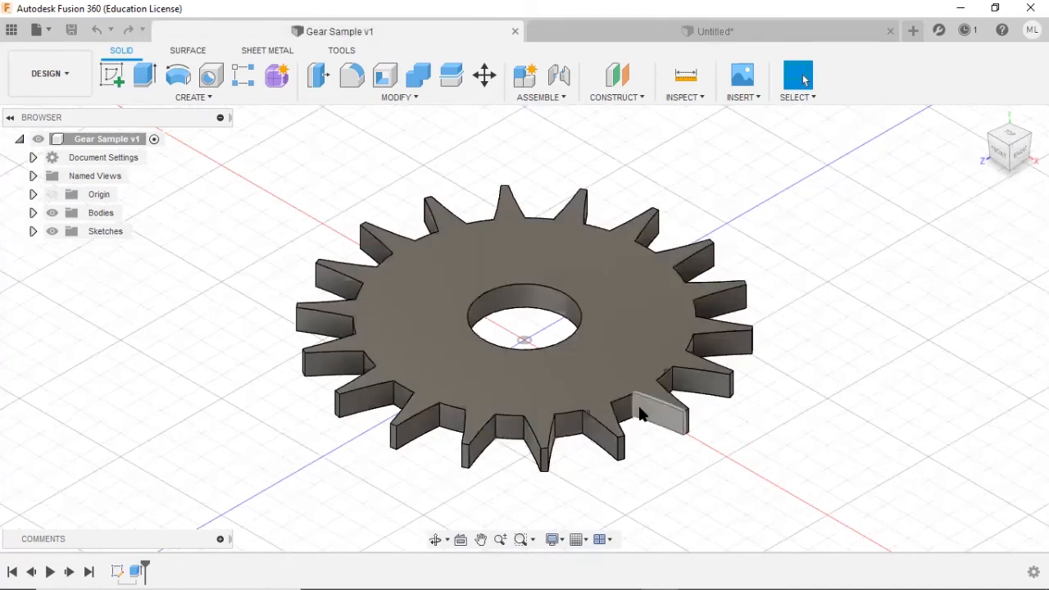
pyautogui.click(614, 33)
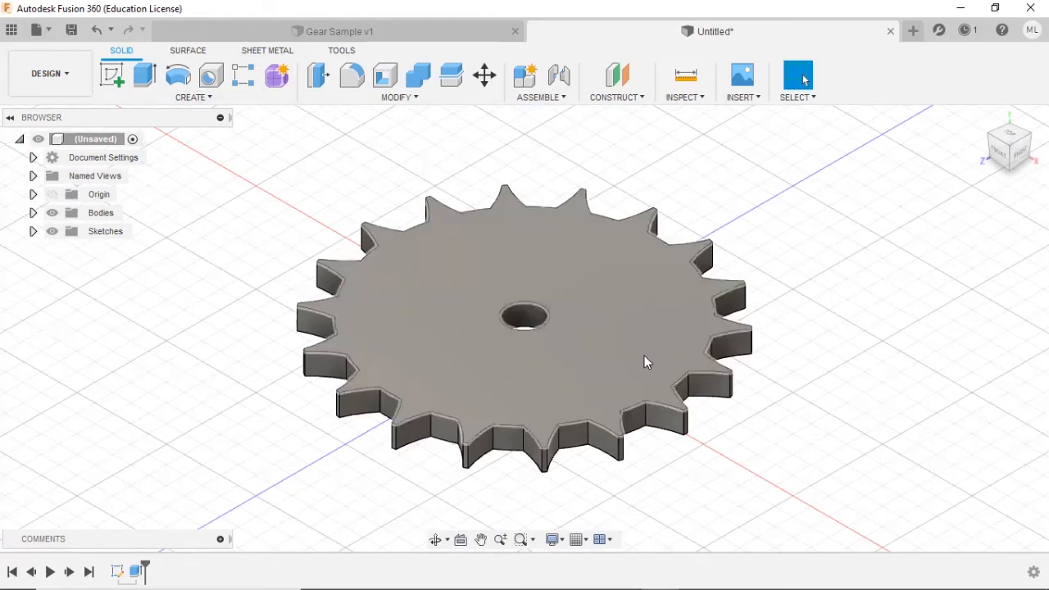
# Step: Save the design as 'Gear' in the chosen project location
pyautogui.click(52, 31)
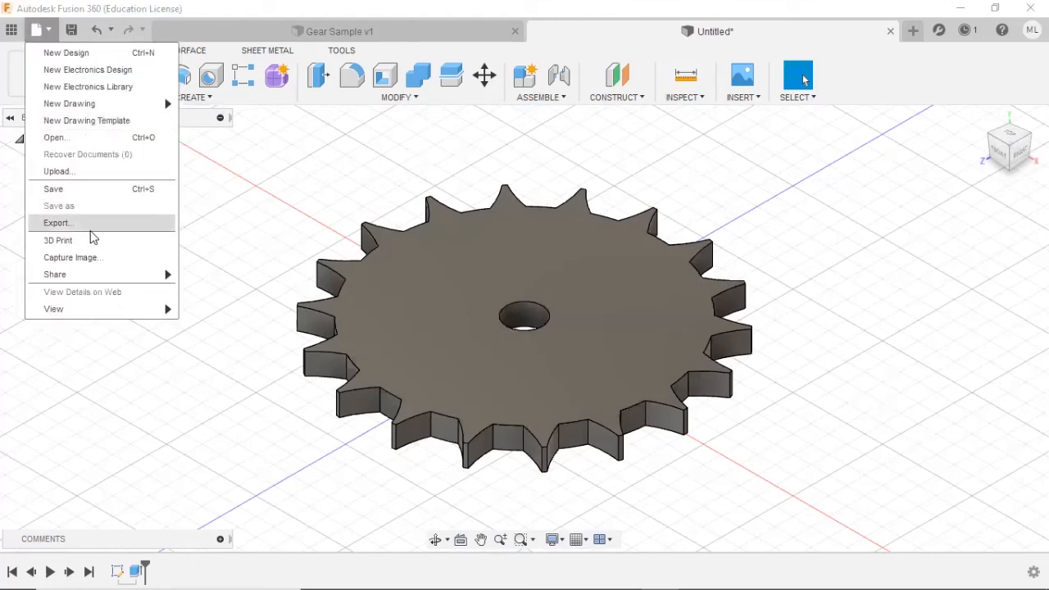
pyautogui.click(89, 189)
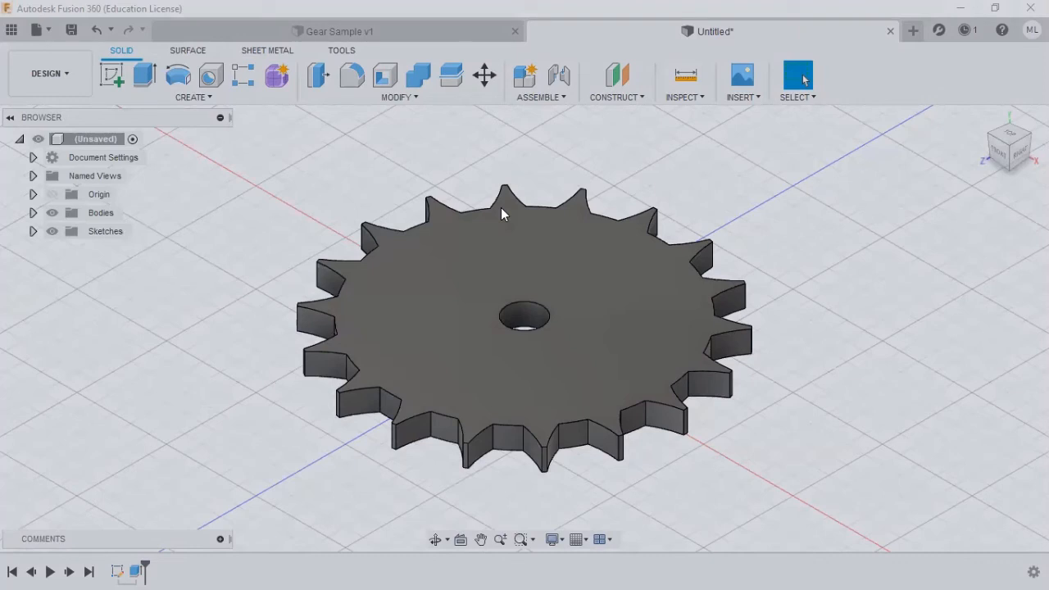
pyautogui.hotkey('ctrl', 's')
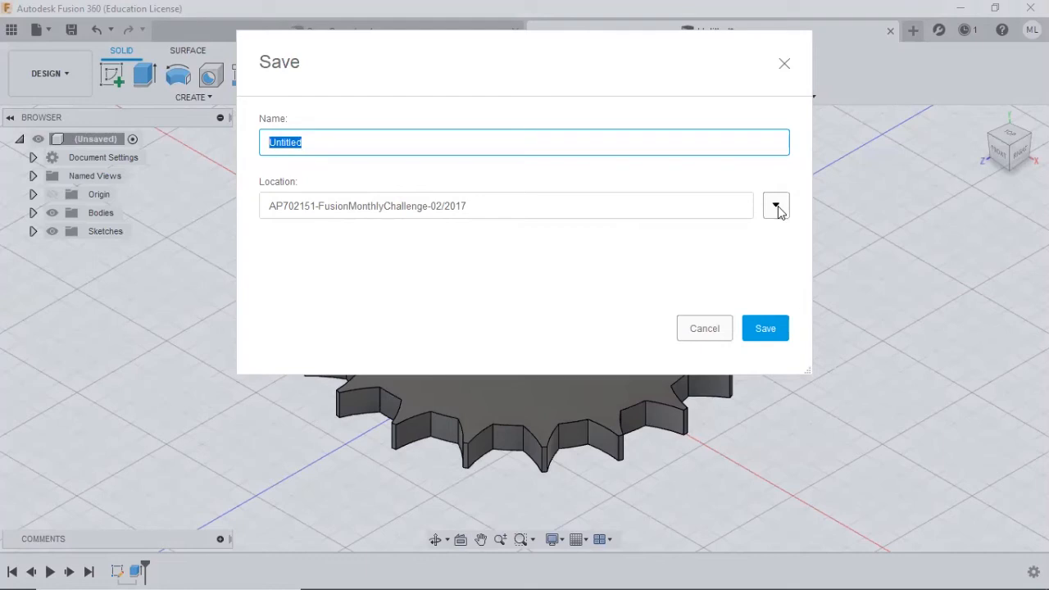
pyautogui.write('Gear')
pyautogui.click(777, 207)
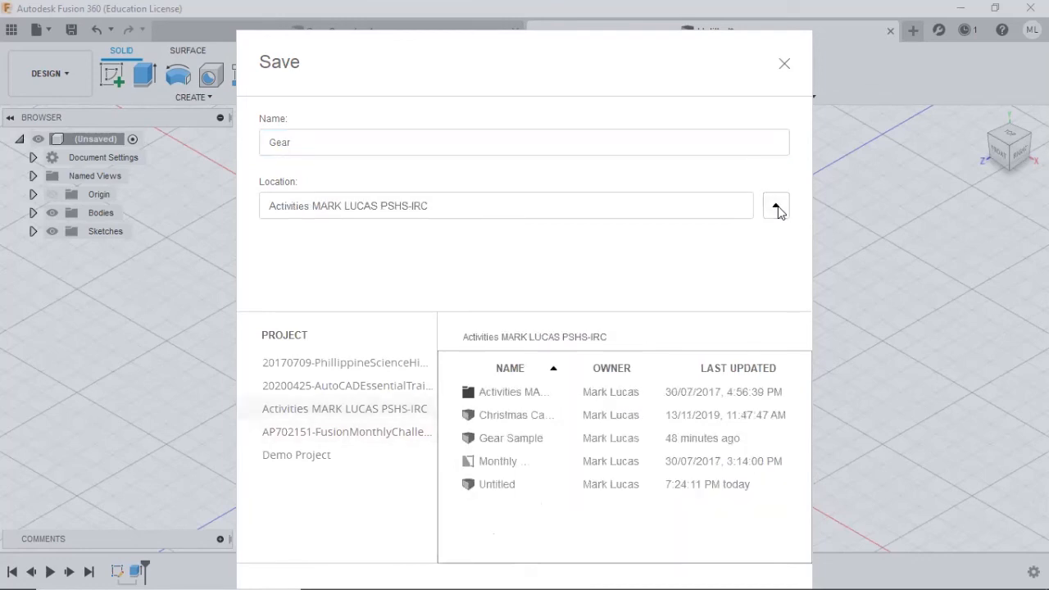
pyautogui.click(776, 206)
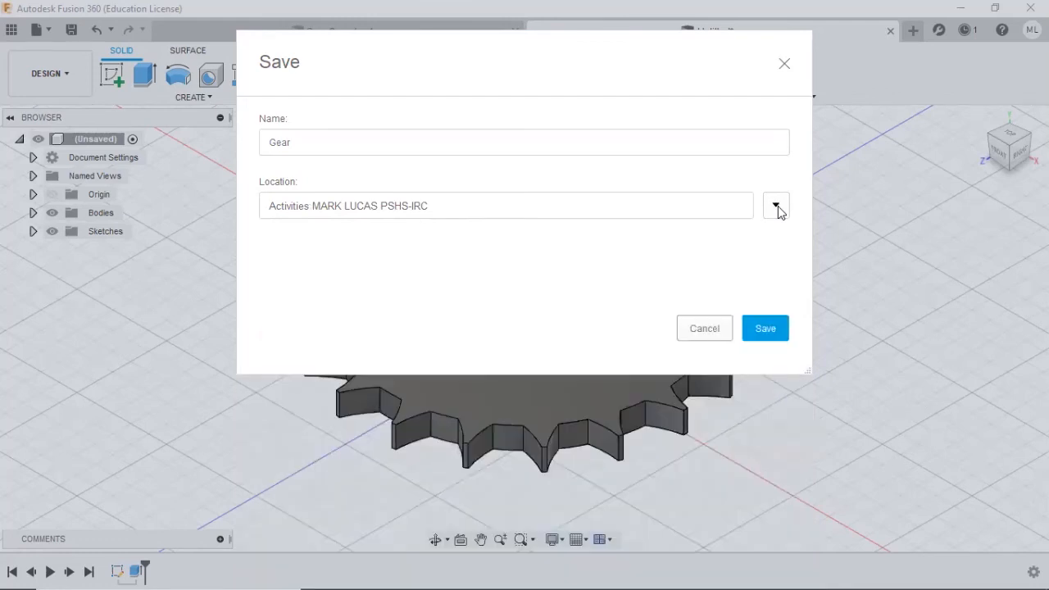
pyautogui.click(776, 206)
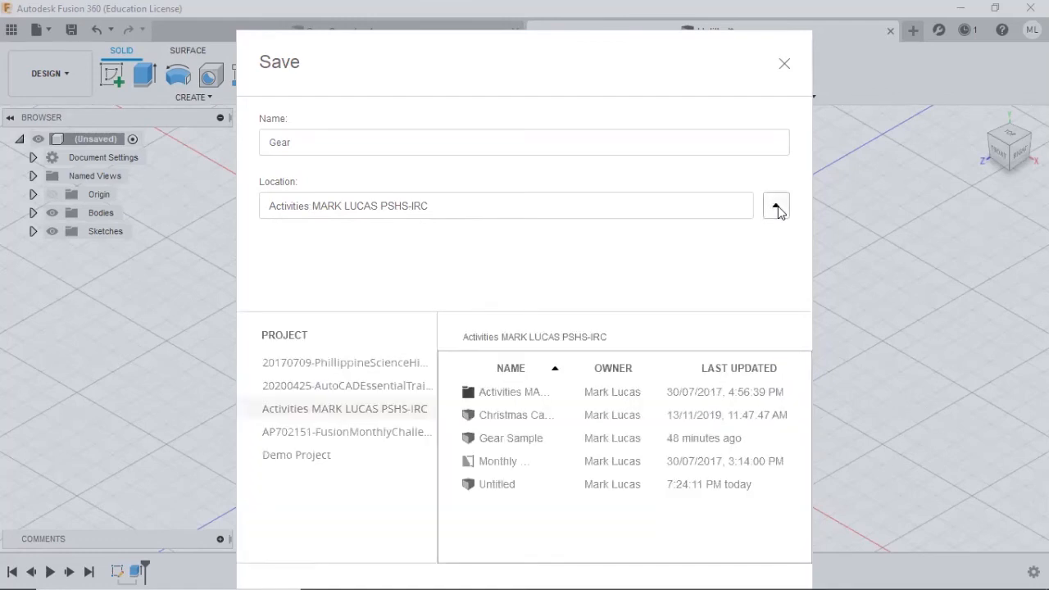
pyautogui.click(777, 206)
pyautogui.press('Return')
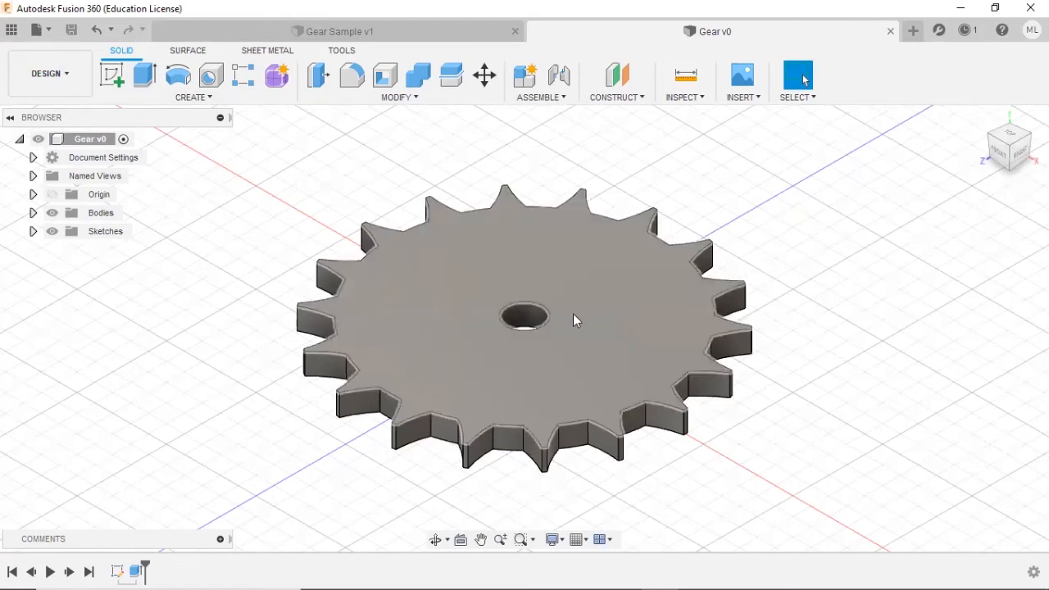
# Step: Export the whole gear body as the STL file Gear v1.stl into Downloads
pyautogui.moveTo(240, 175); pyautogui.dragTo(935, 559)
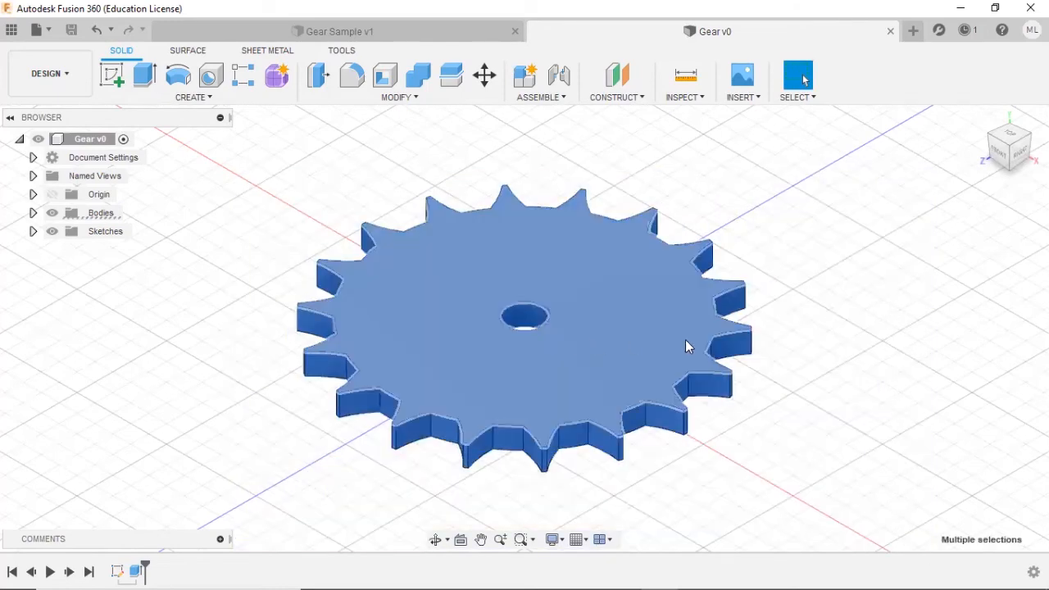
pyautogui.click(49, 31)
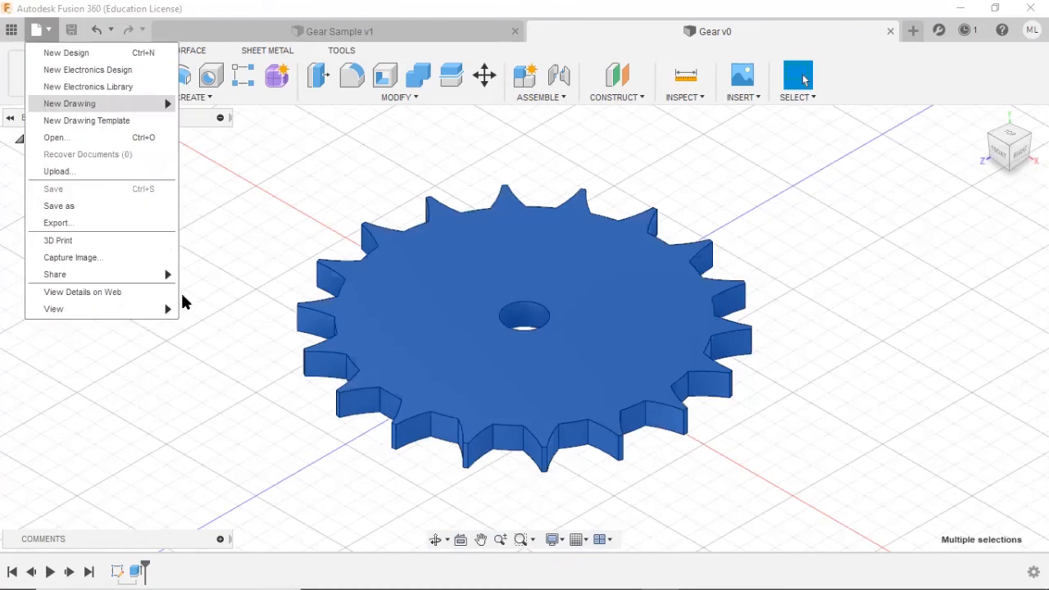
pyautogui.click(100, 224)
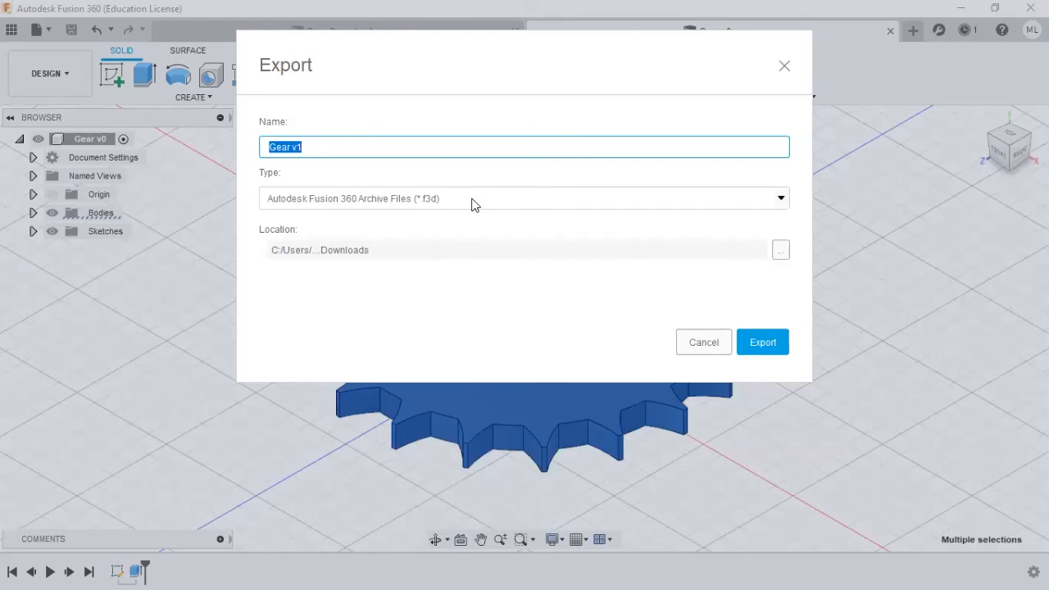
pyautogui.click(472, 200)
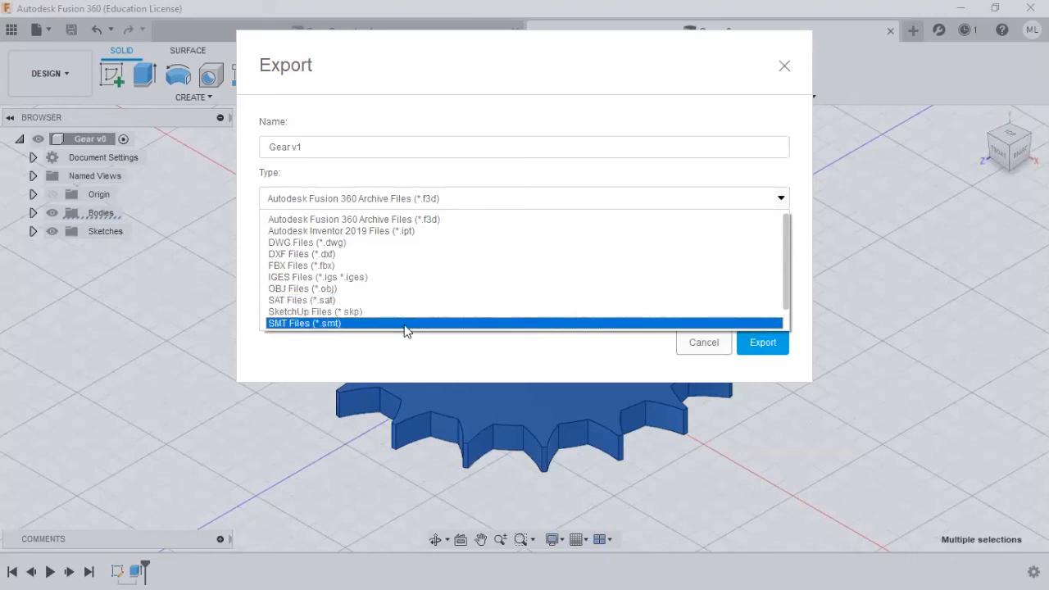
pyautogui.scroll(-1, 410, 309)
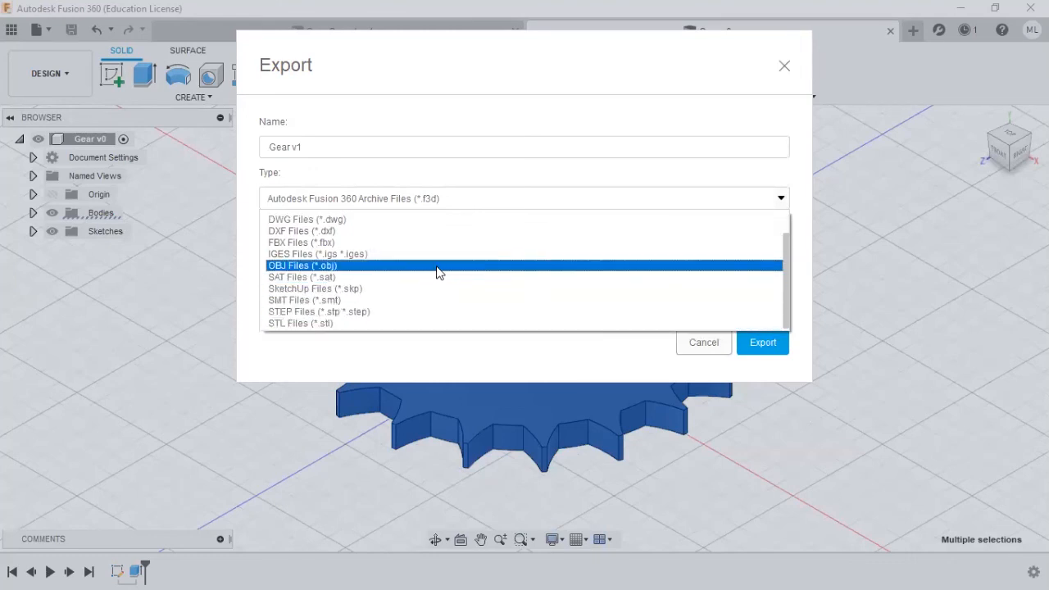
pyautogui.click(377, 323)
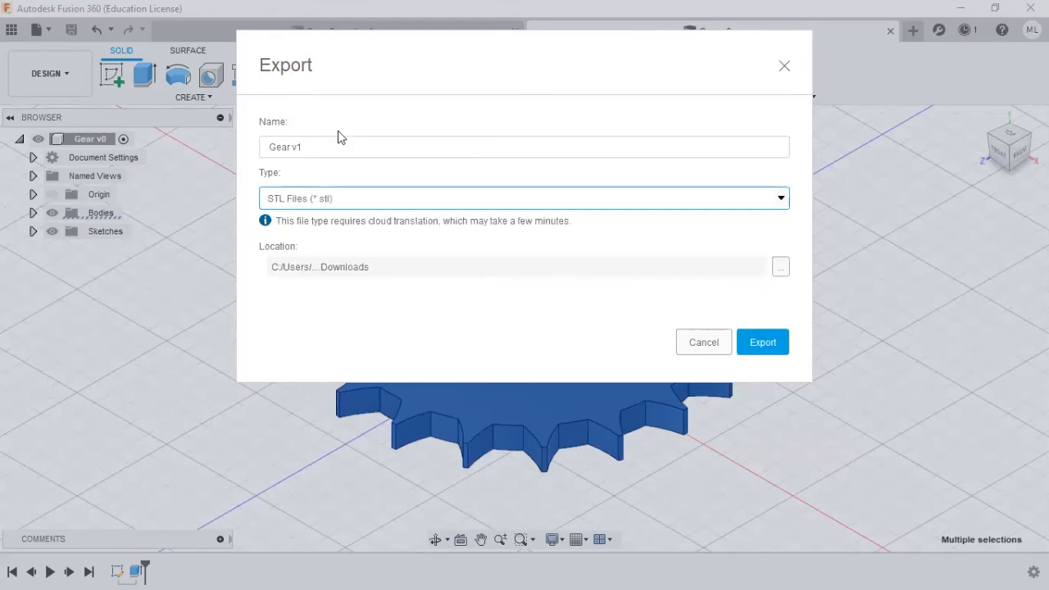
pyautogui.click(321, 146)
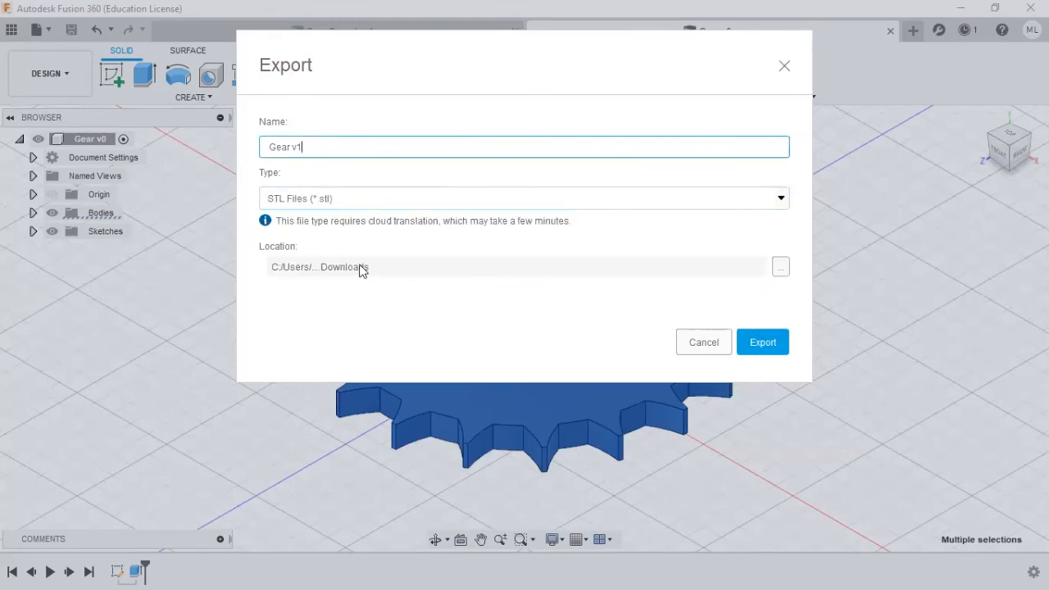
pyautogui.click(780, 268)
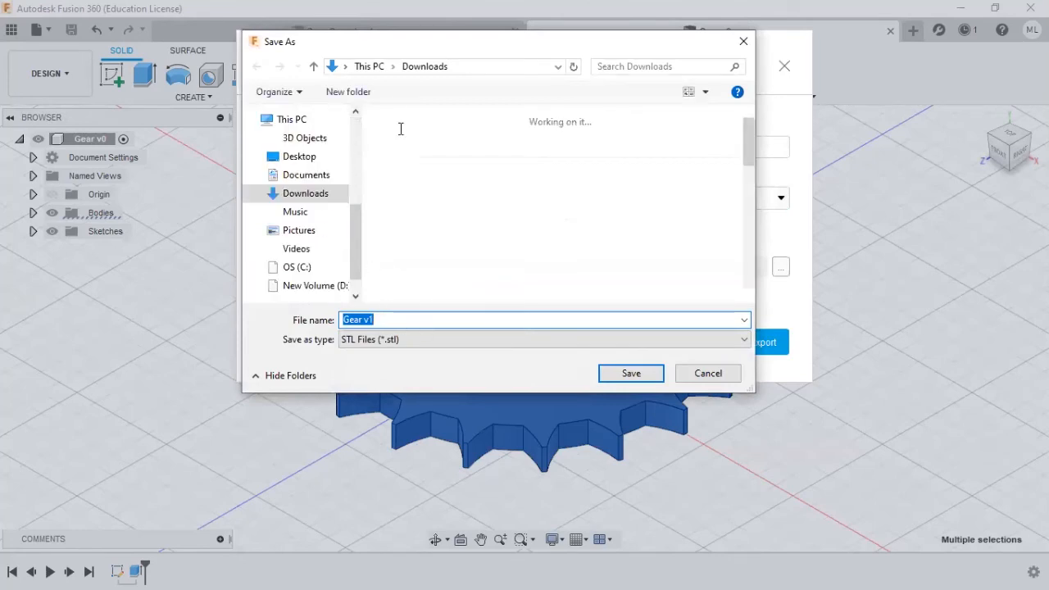
pyautogui.click(623, 374)
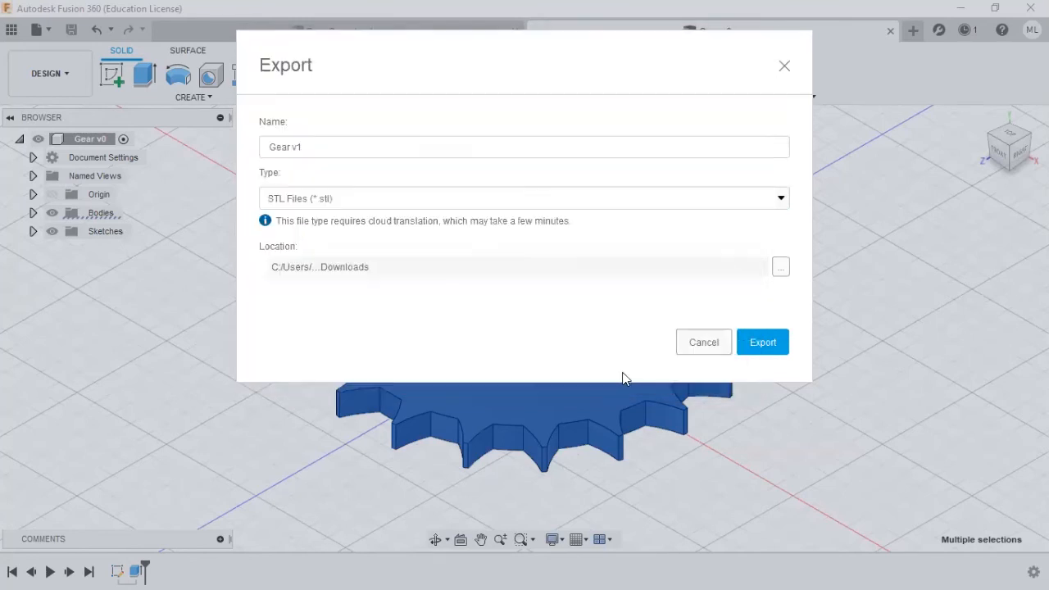
pyautogui.click(760, 343)
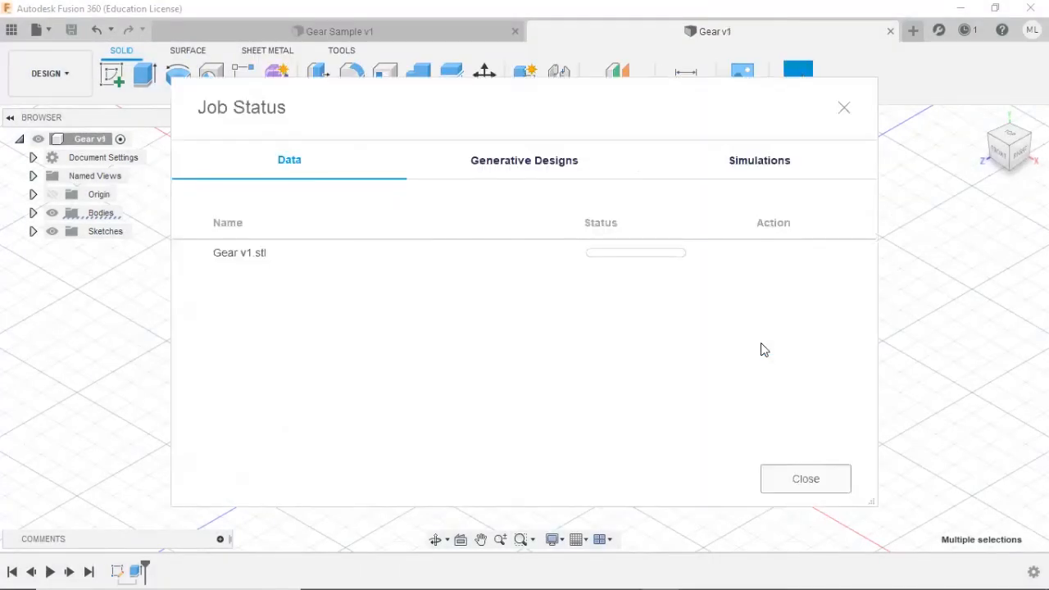
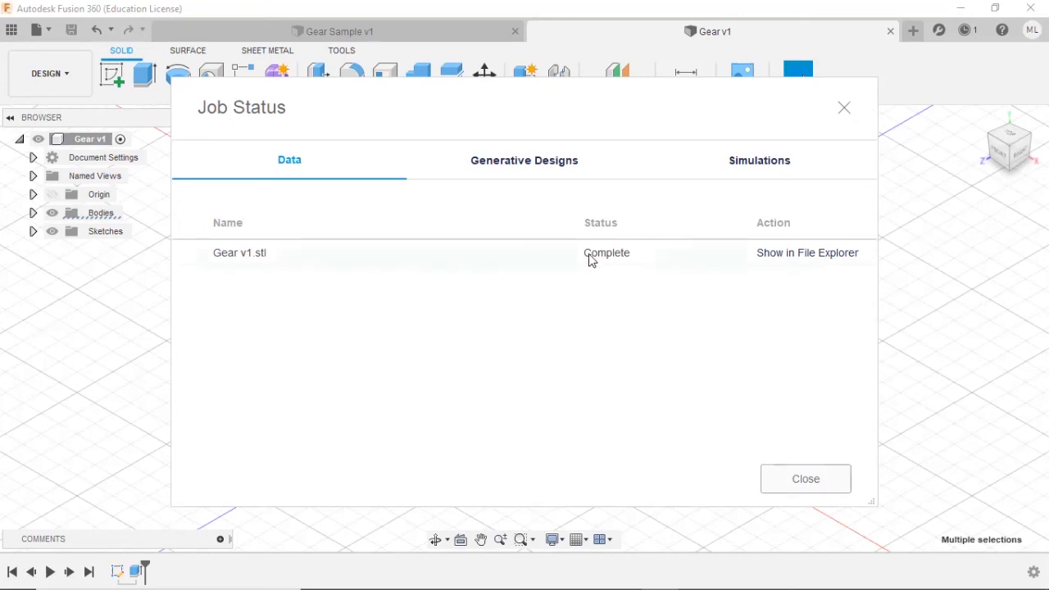
# Step: Close the completed export Job Status window to get back to the gear model
pyautogui.click(798, 478)
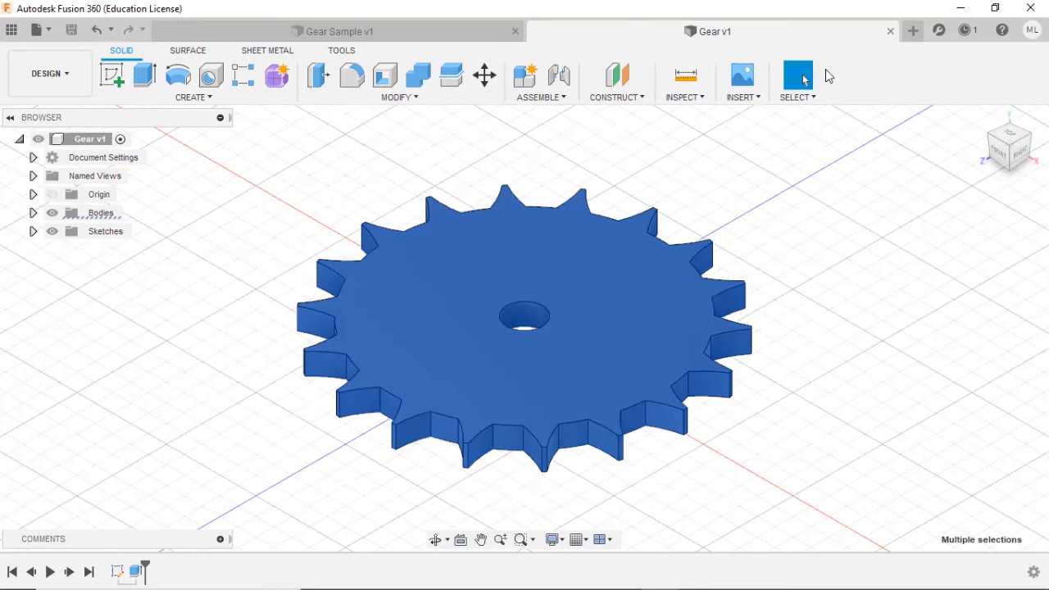
# Step: Open Export for Gear v1 and review the Downloads folder as location without changing it
pyautogui.click(52, 28)
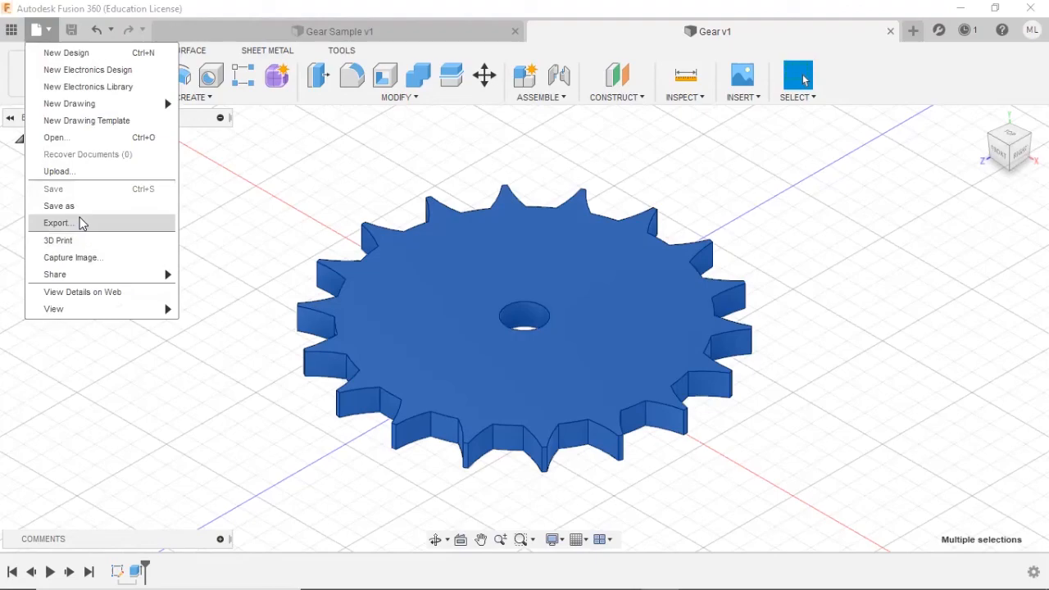
pyautogui.click(82, 223)
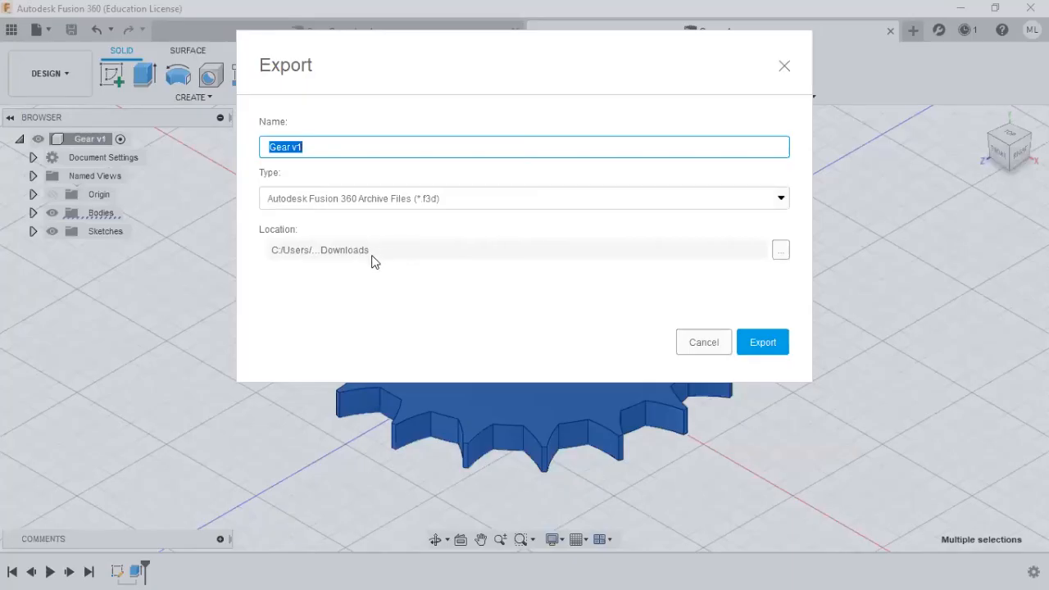
pyautogui.click(779, 250)
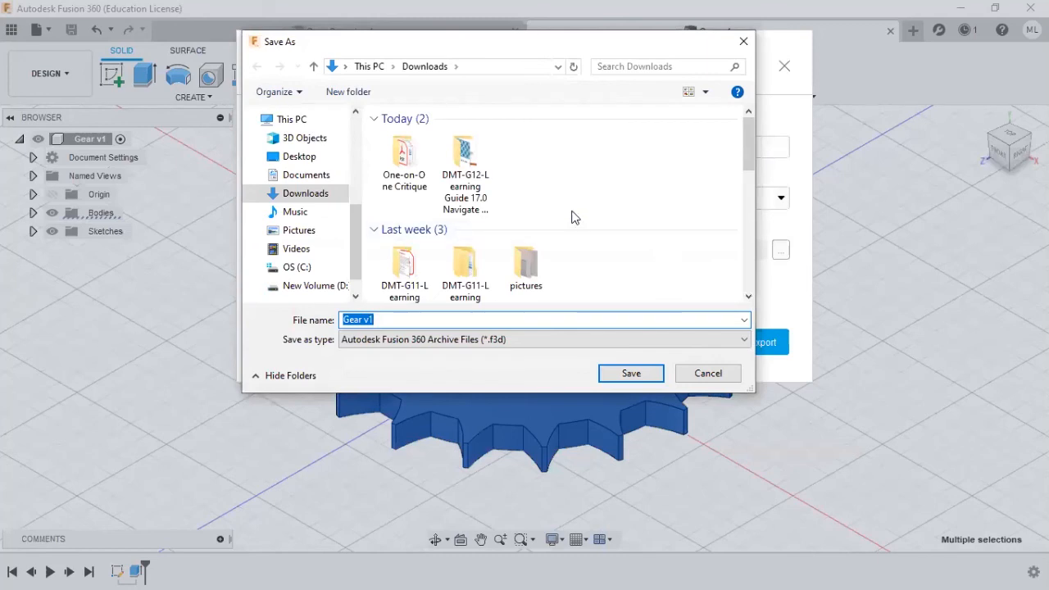
pyautogui.scroll(-4, 574, 217)
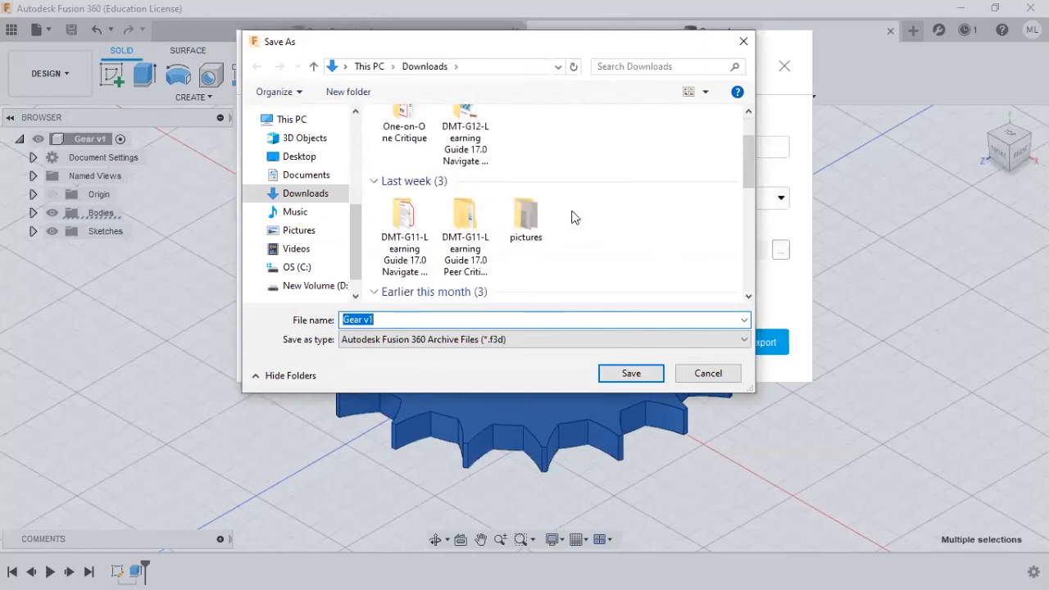
pyautogui.scroll(4, 573, 218)
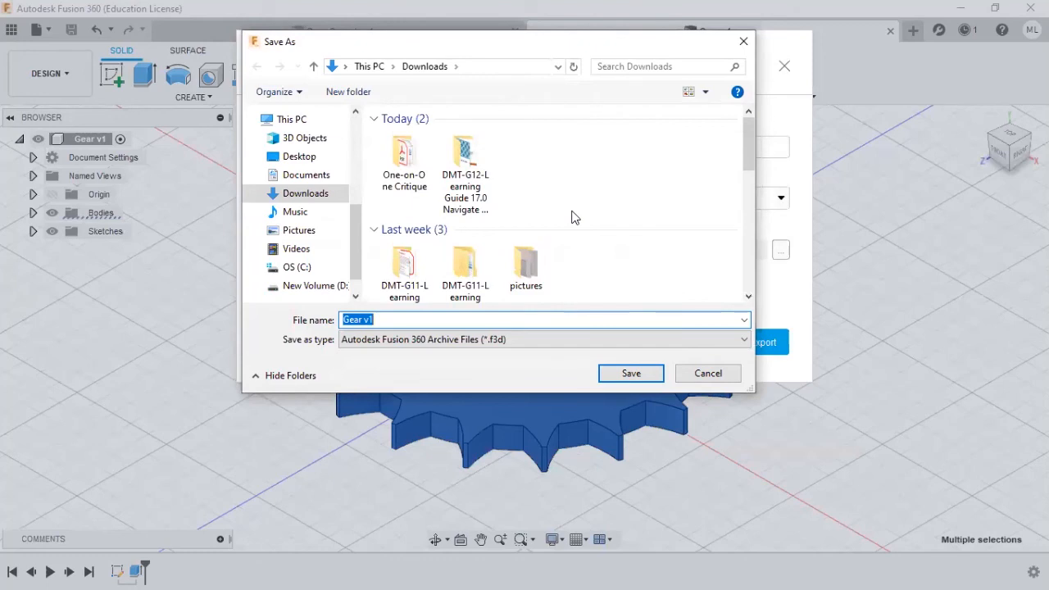
pyautogui.click(719, 375)
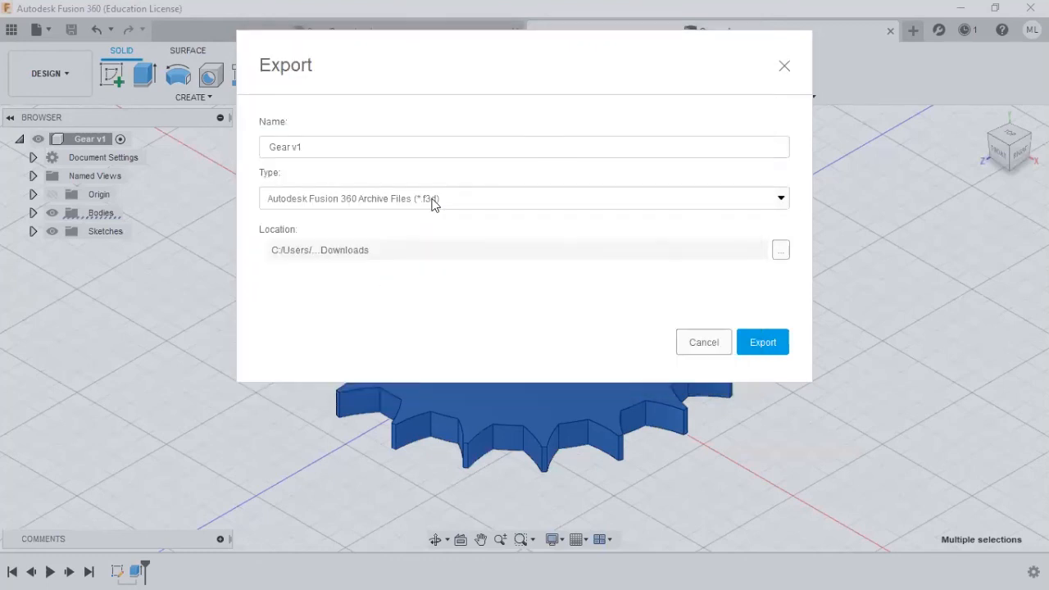
# Step: Switch the export type to STL Files (*.stl) and review the Downloads save location
pyautogui.click(433, 204)
pyautogui.click(386, 322)
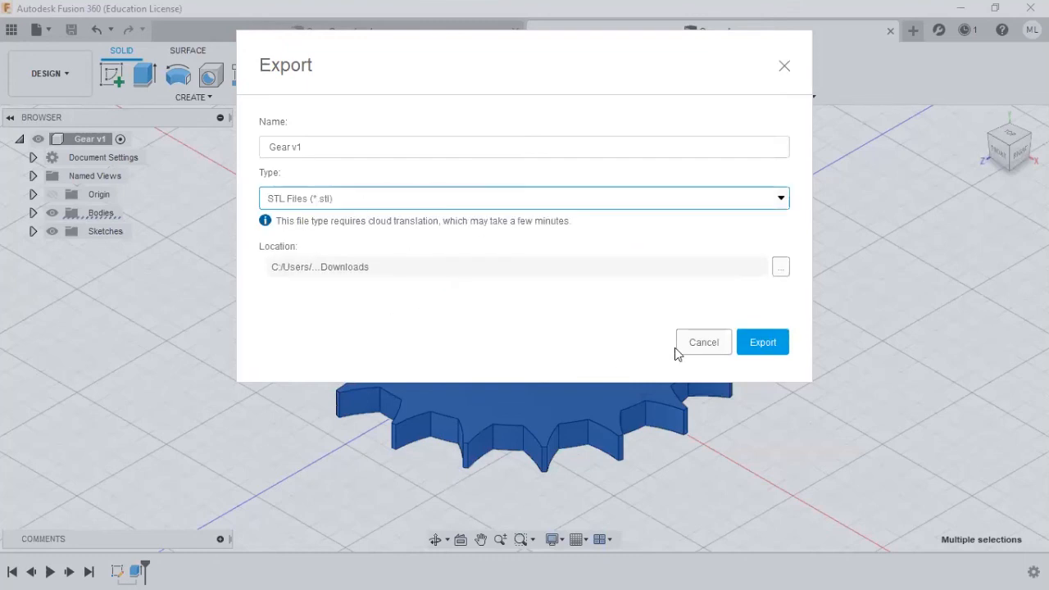
pyautogui.click(782, 270)
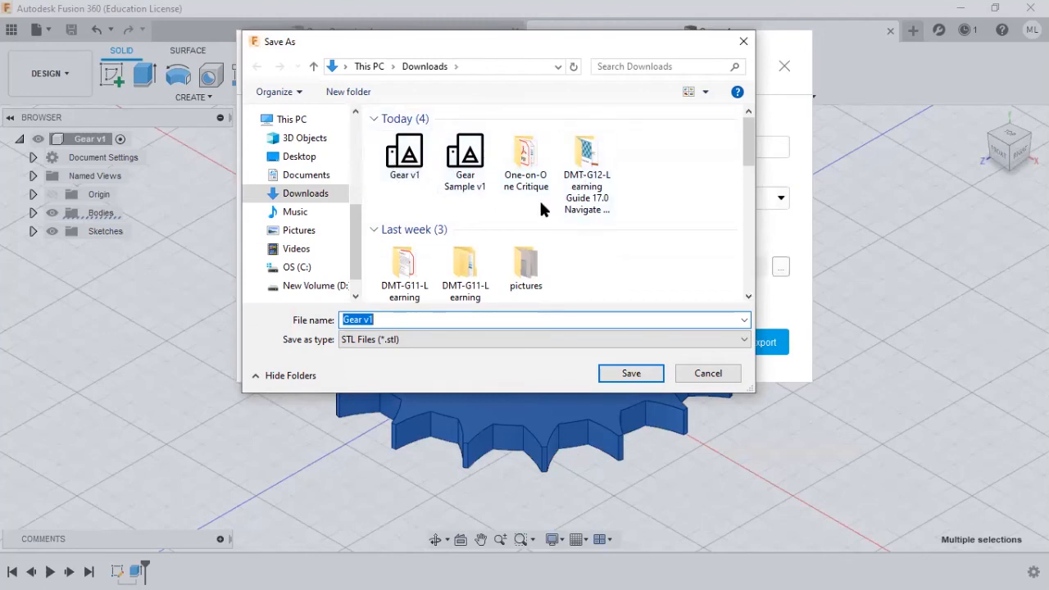
pyautogui.click(717, 376)
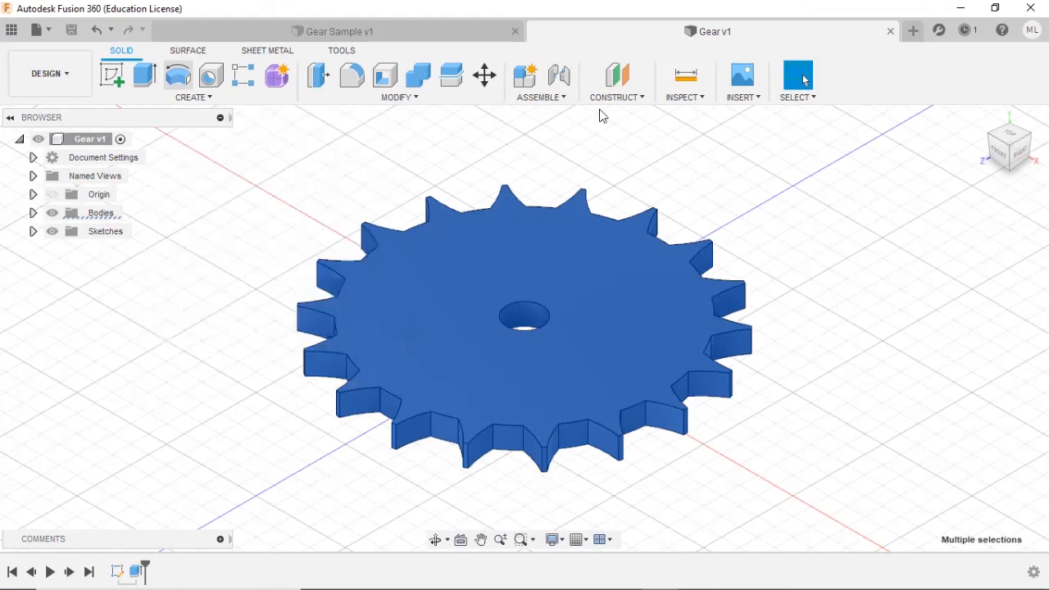
# Step: Deselect the gear body so nothing in the model is selected
pyautogui.click(894, 263)
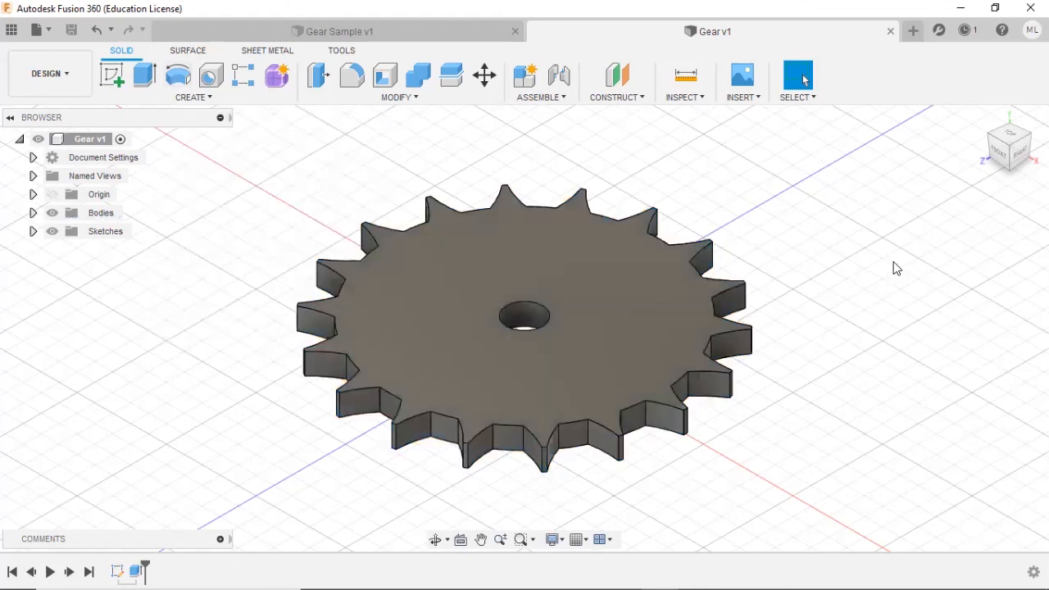